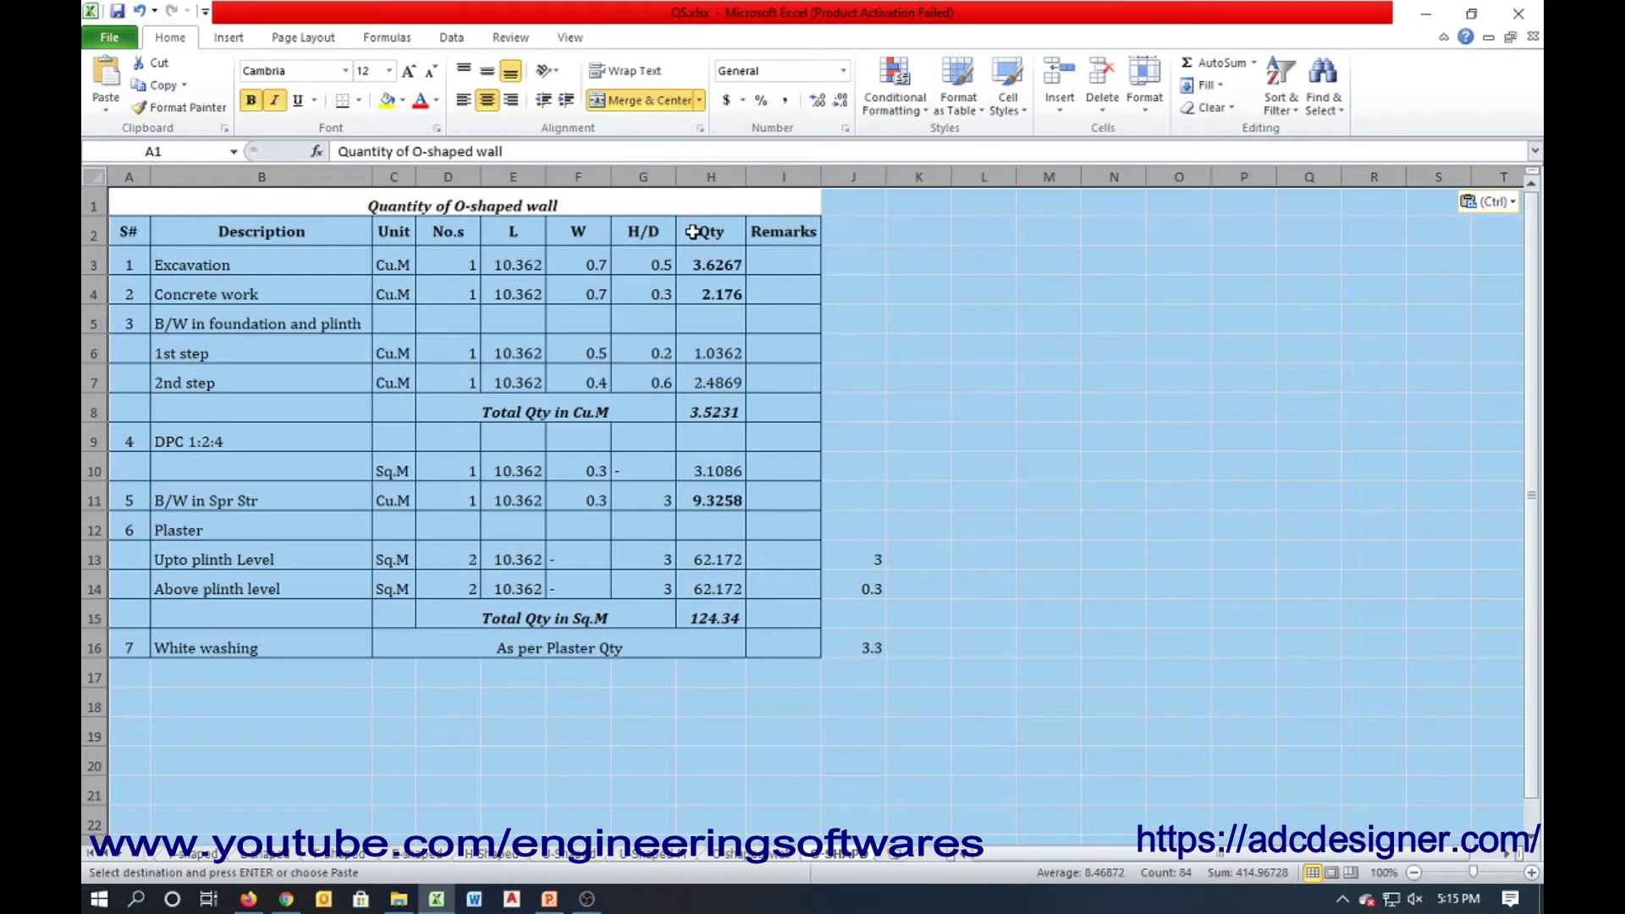
Clear the L, W and H/D values in E3:G7, from Excavation through the 2nd step row
left_click_drag(512, 265, 714, 365)
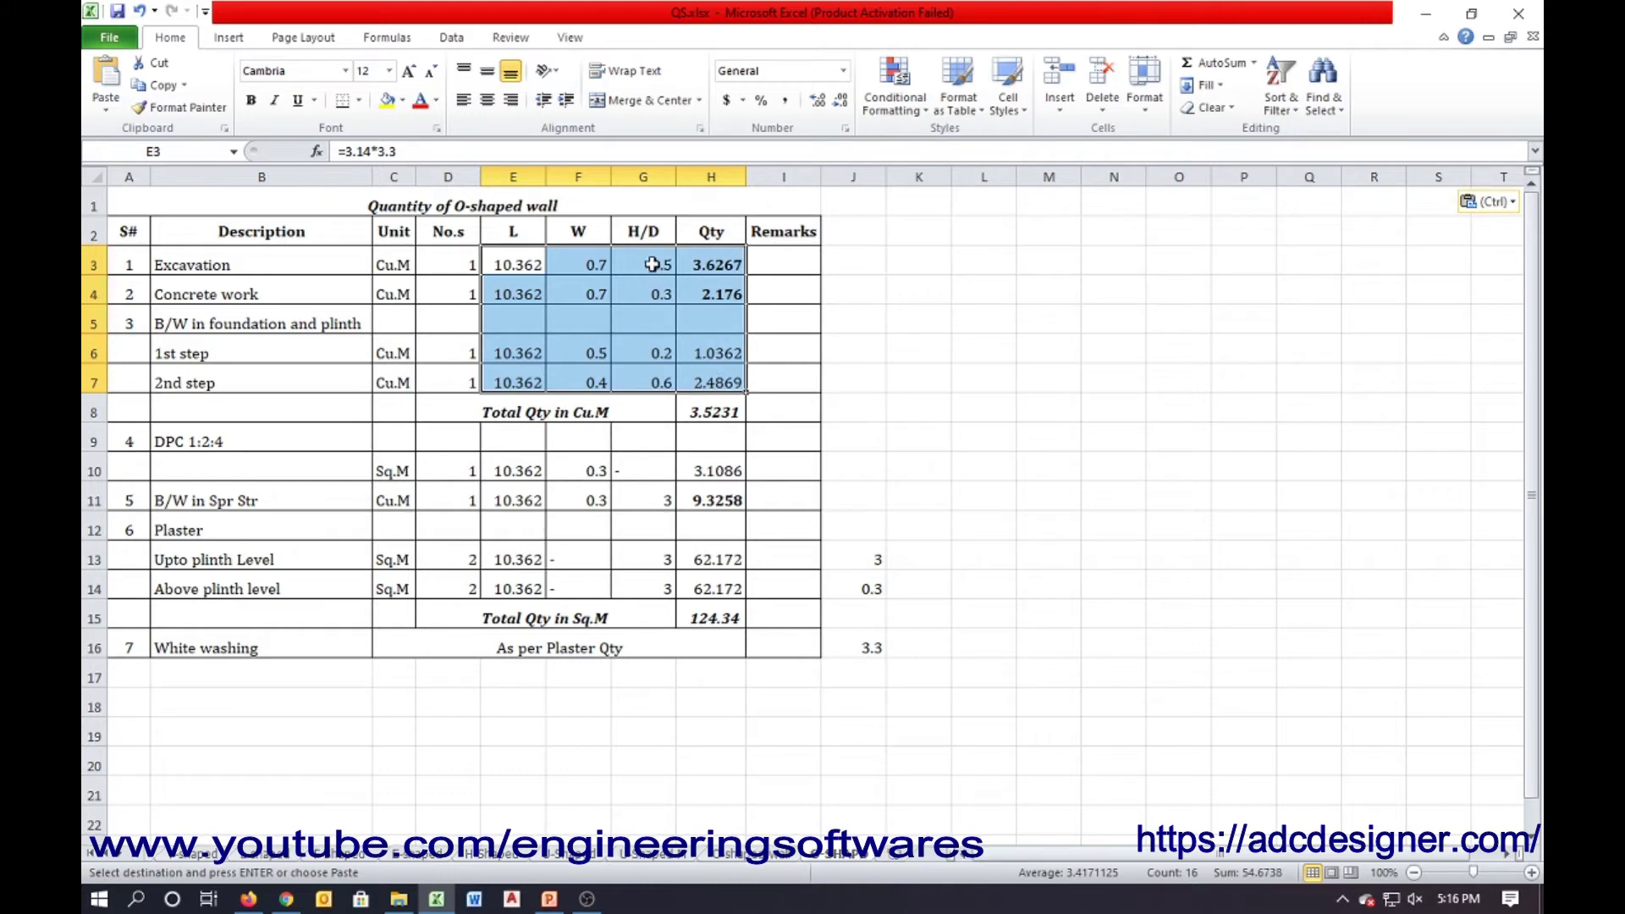
left_click_drag(513, 265, 624, 378)
key("Delete")
Change the total label in row 8 to "Total Qty in Cft"
double_click(631, 423)
key("BackSpace")
key("BackSpace")
key("BackSpace")
type("ft")
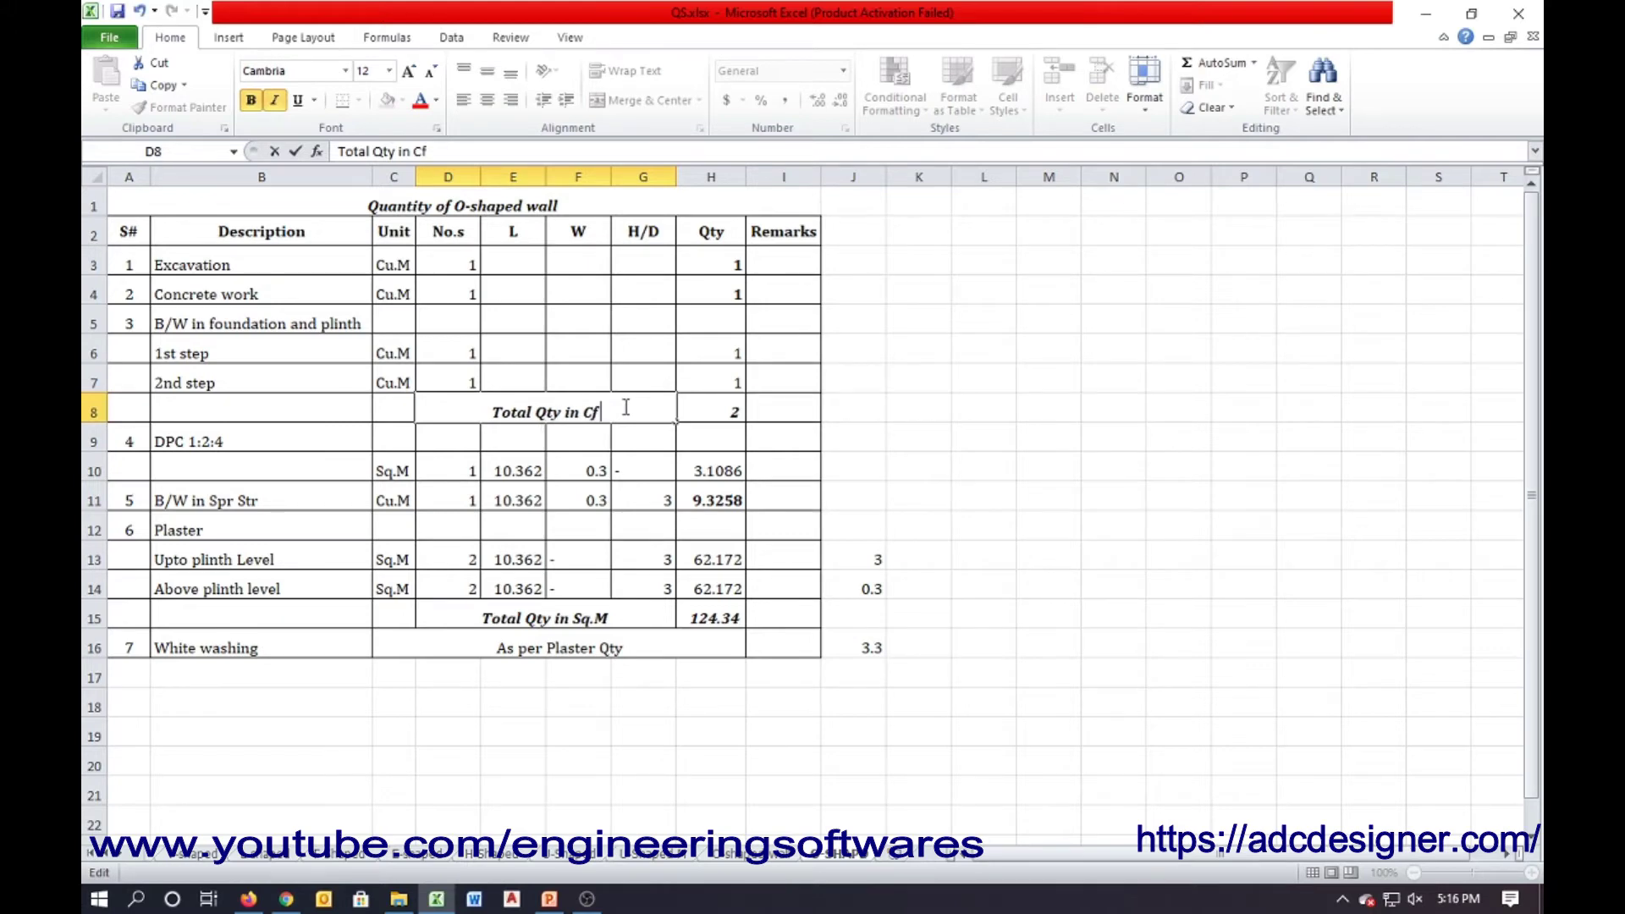
key("Return")
Change the plaster total label in row 15 to "Total Qty in Sq.ft"
key("Down")
key("Down")
key("Down")
key("Down")
key("Down")
key("Down")
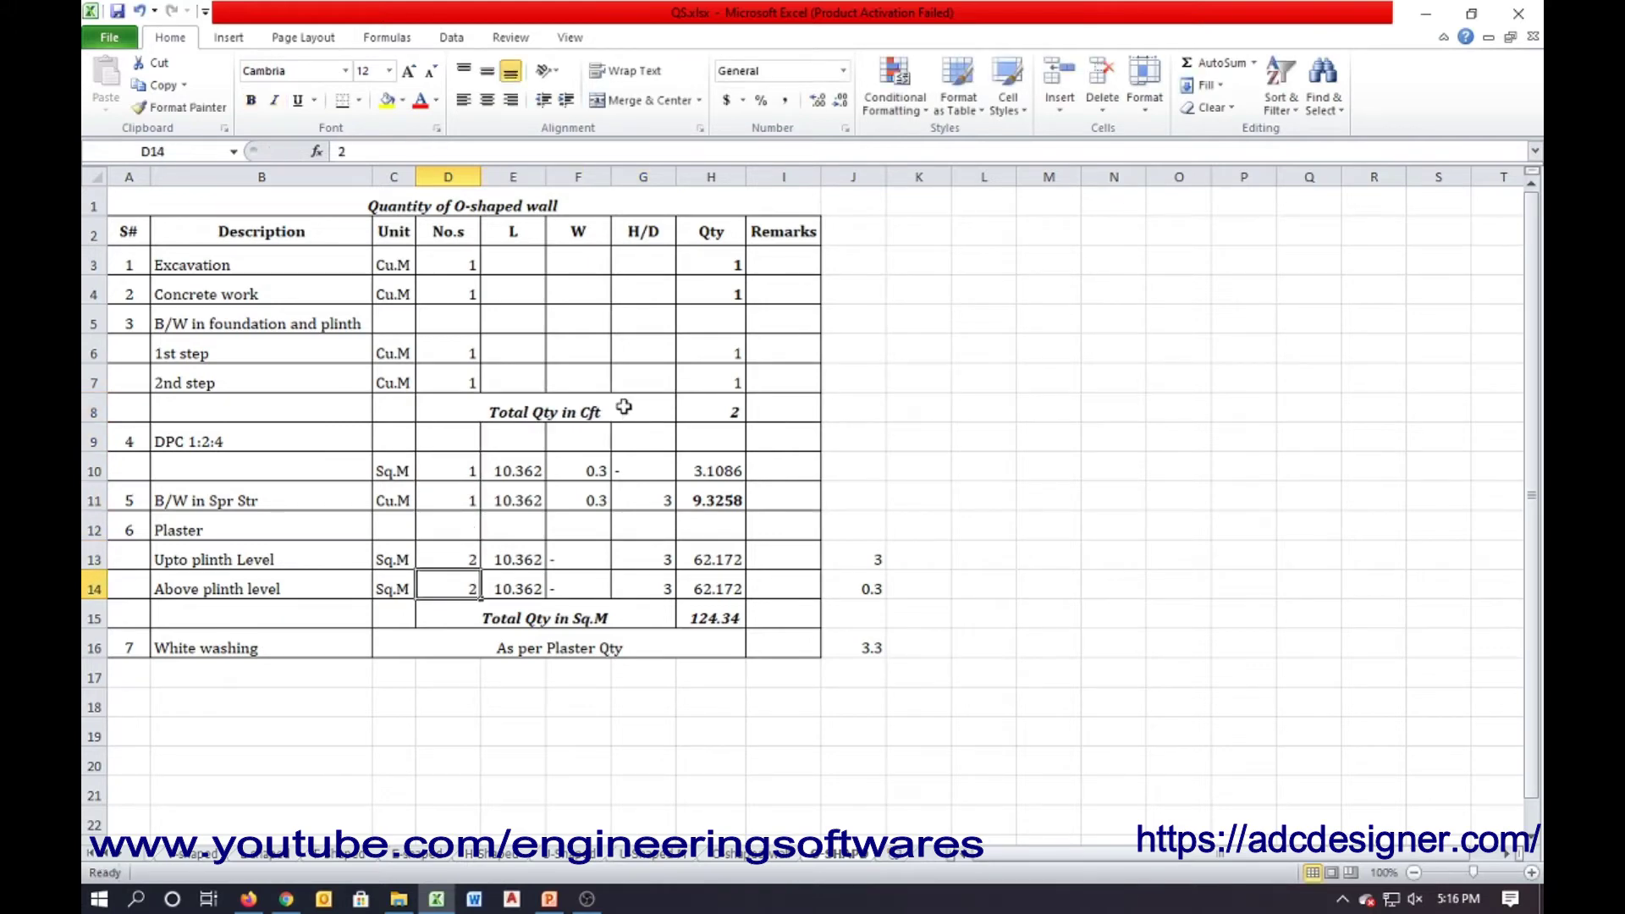
key("F2")
key("BackSpace")
key("BackSpace")
key("BackSpace")
type("q.ft")
key("Return")
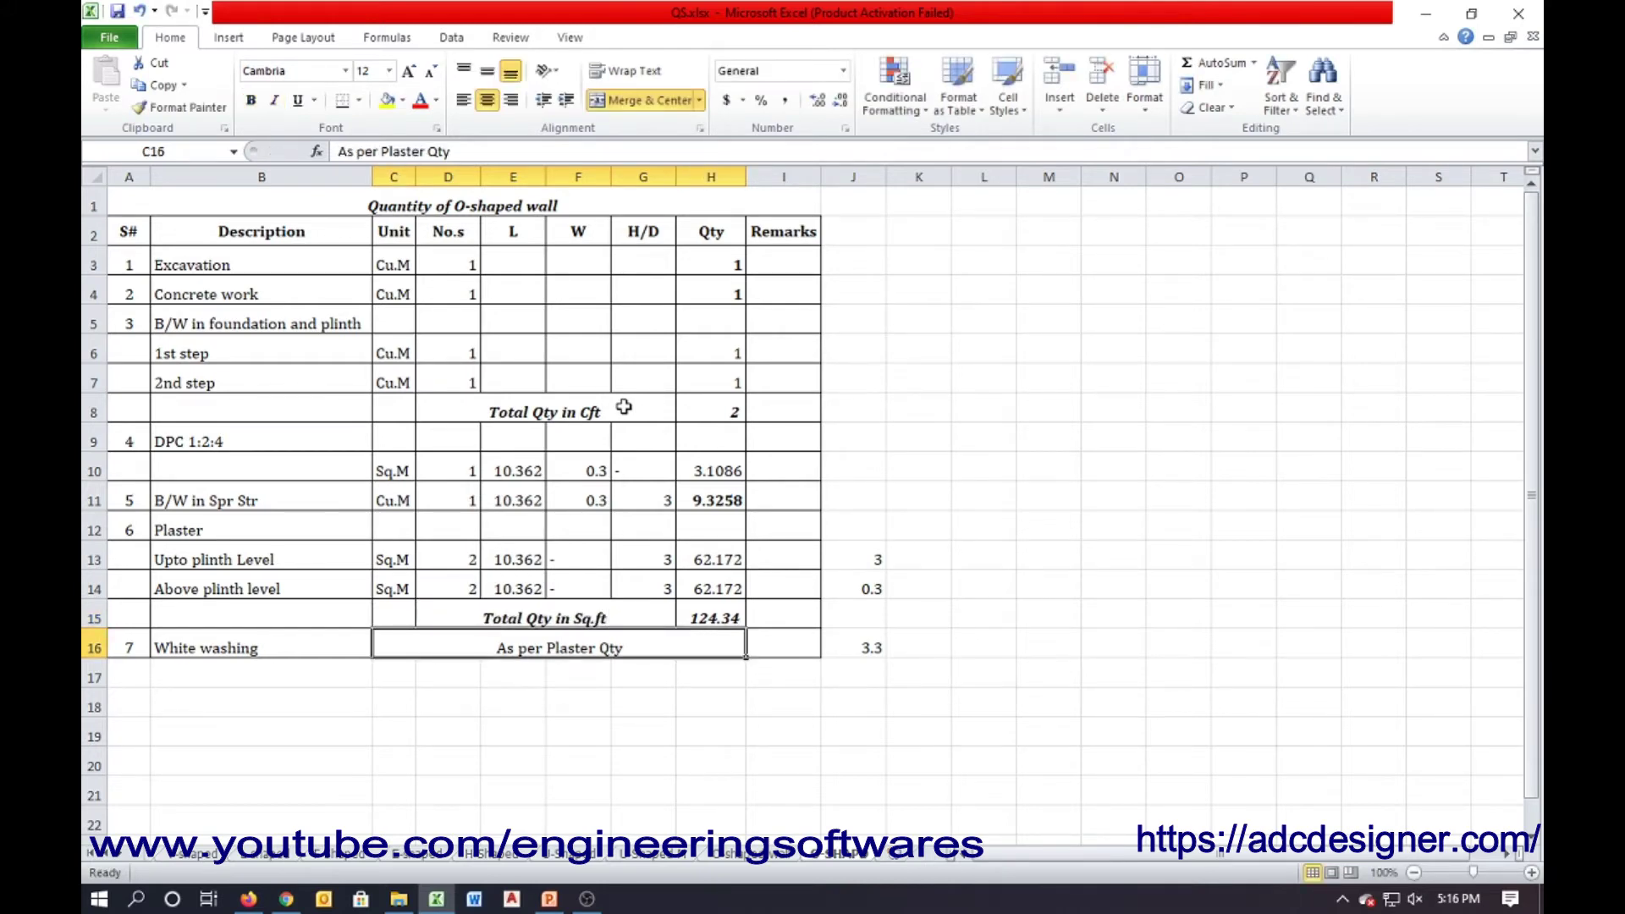
Set the unit to Cft for Excavation, Concrete work, 1st step and 2nd step
left_click(389, 269)
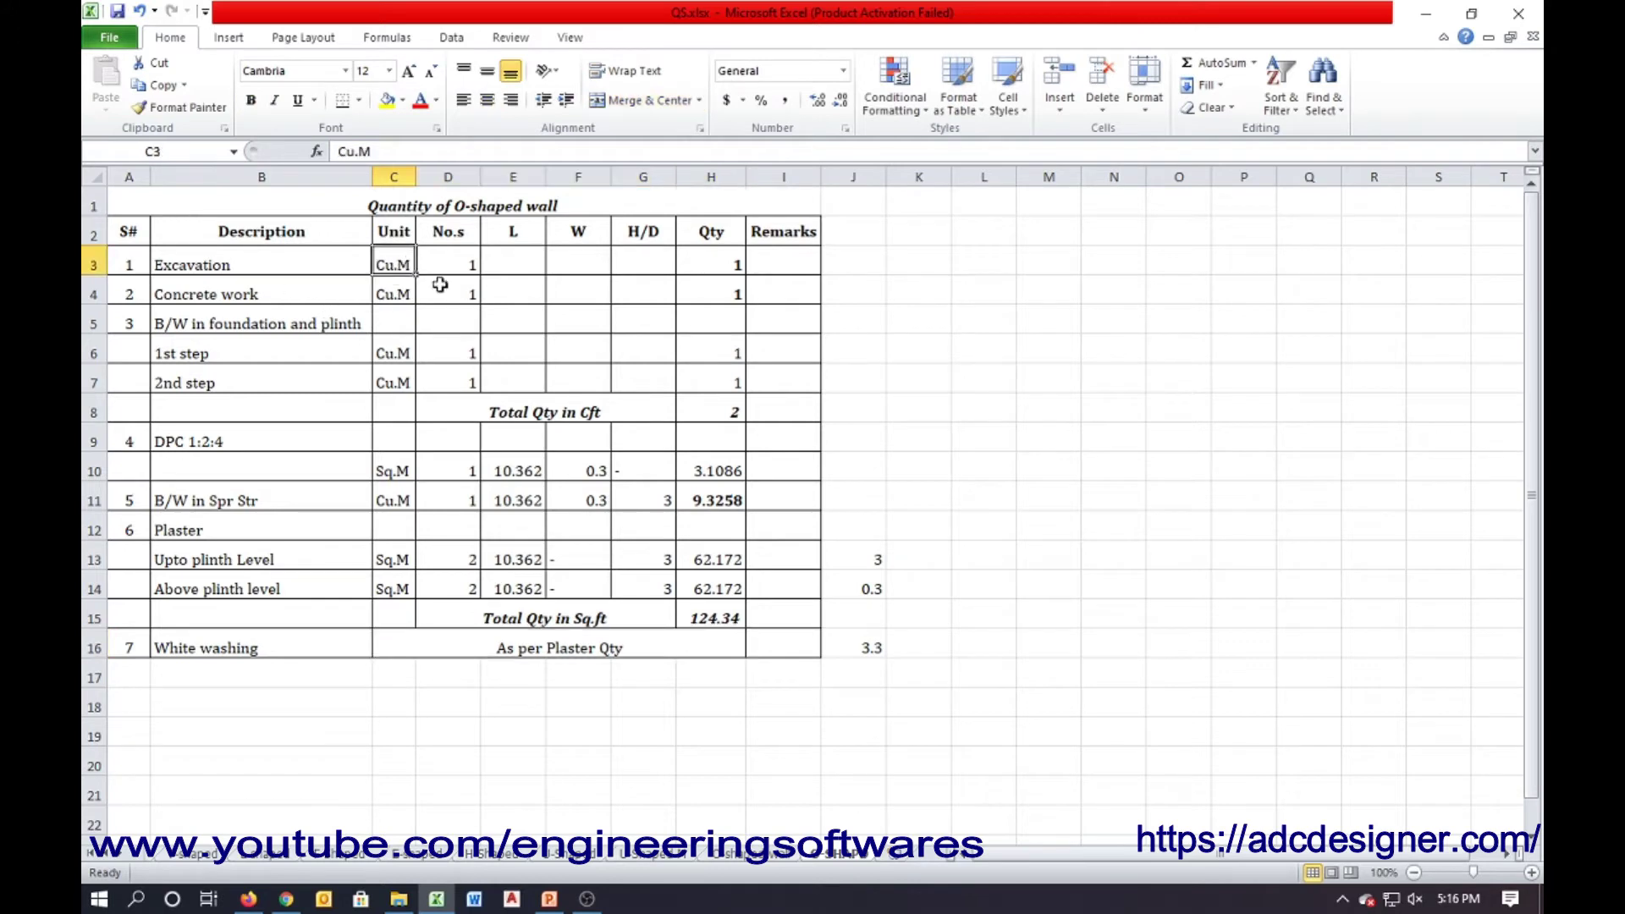
type("Cft")
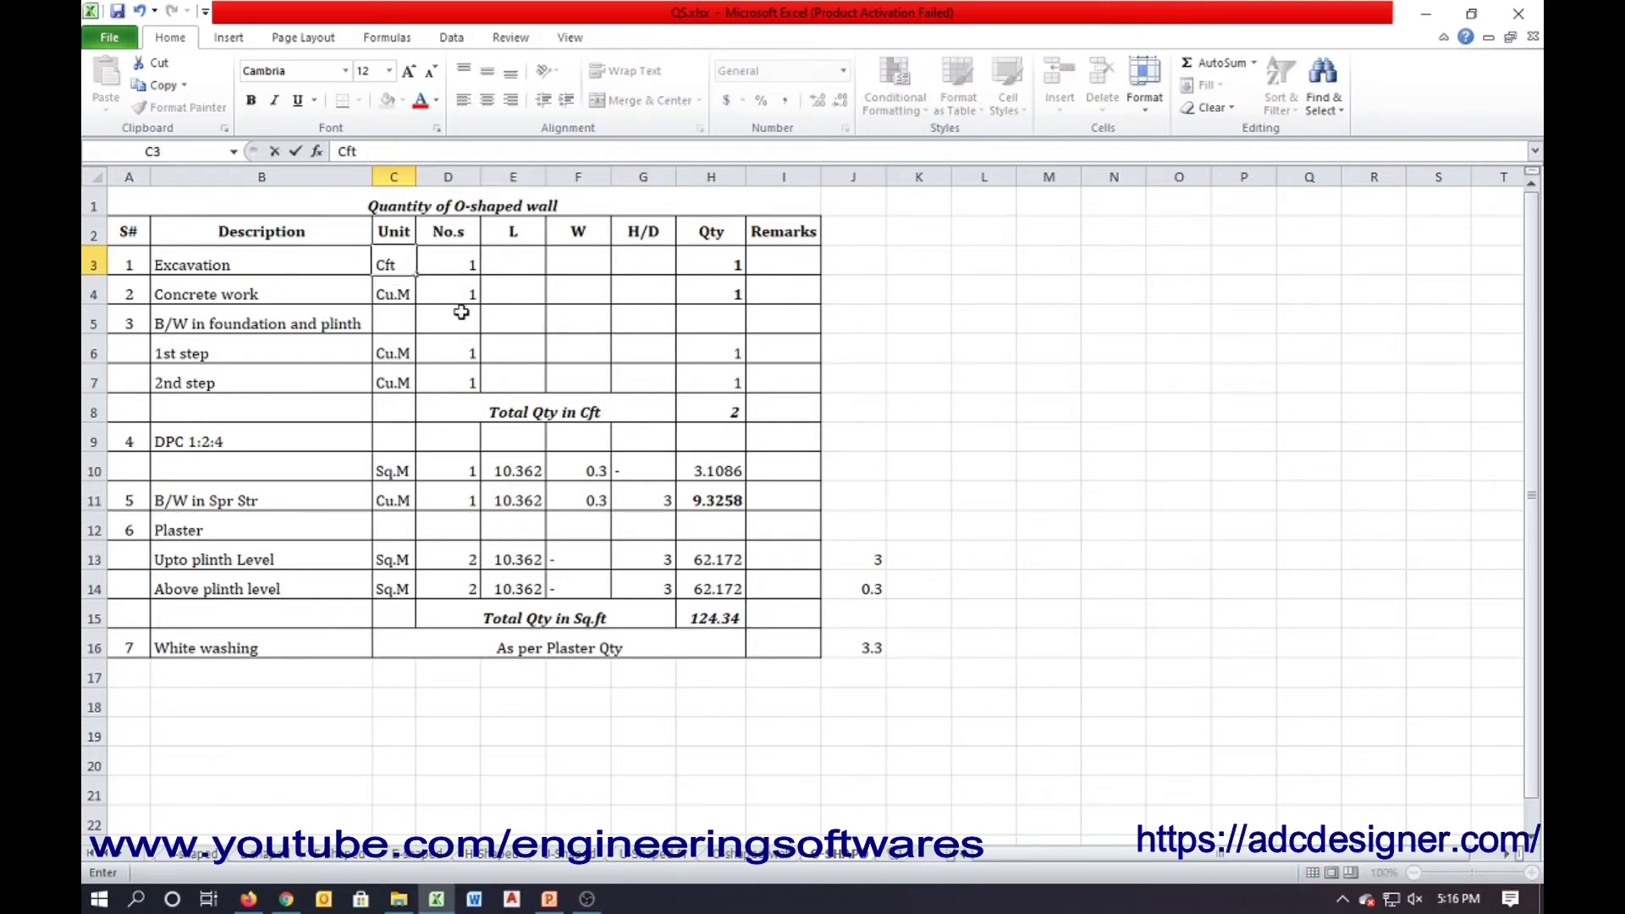
key("Return")
type("Cf")
key("Return")
key("Return")
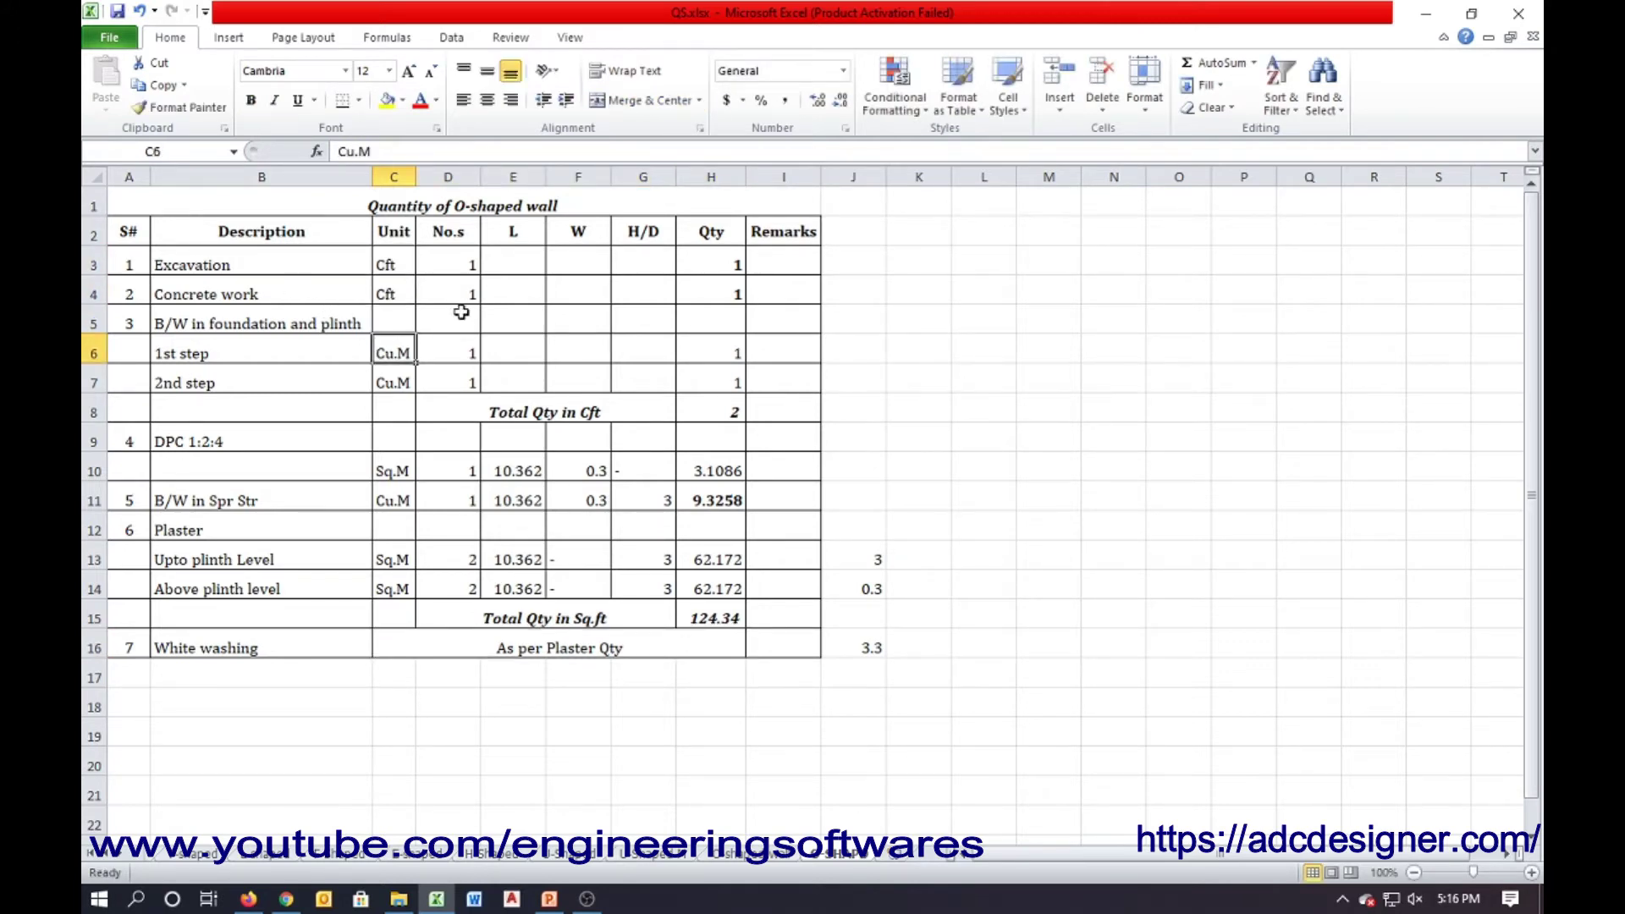
type("Cf")
key("Return")
type("C")
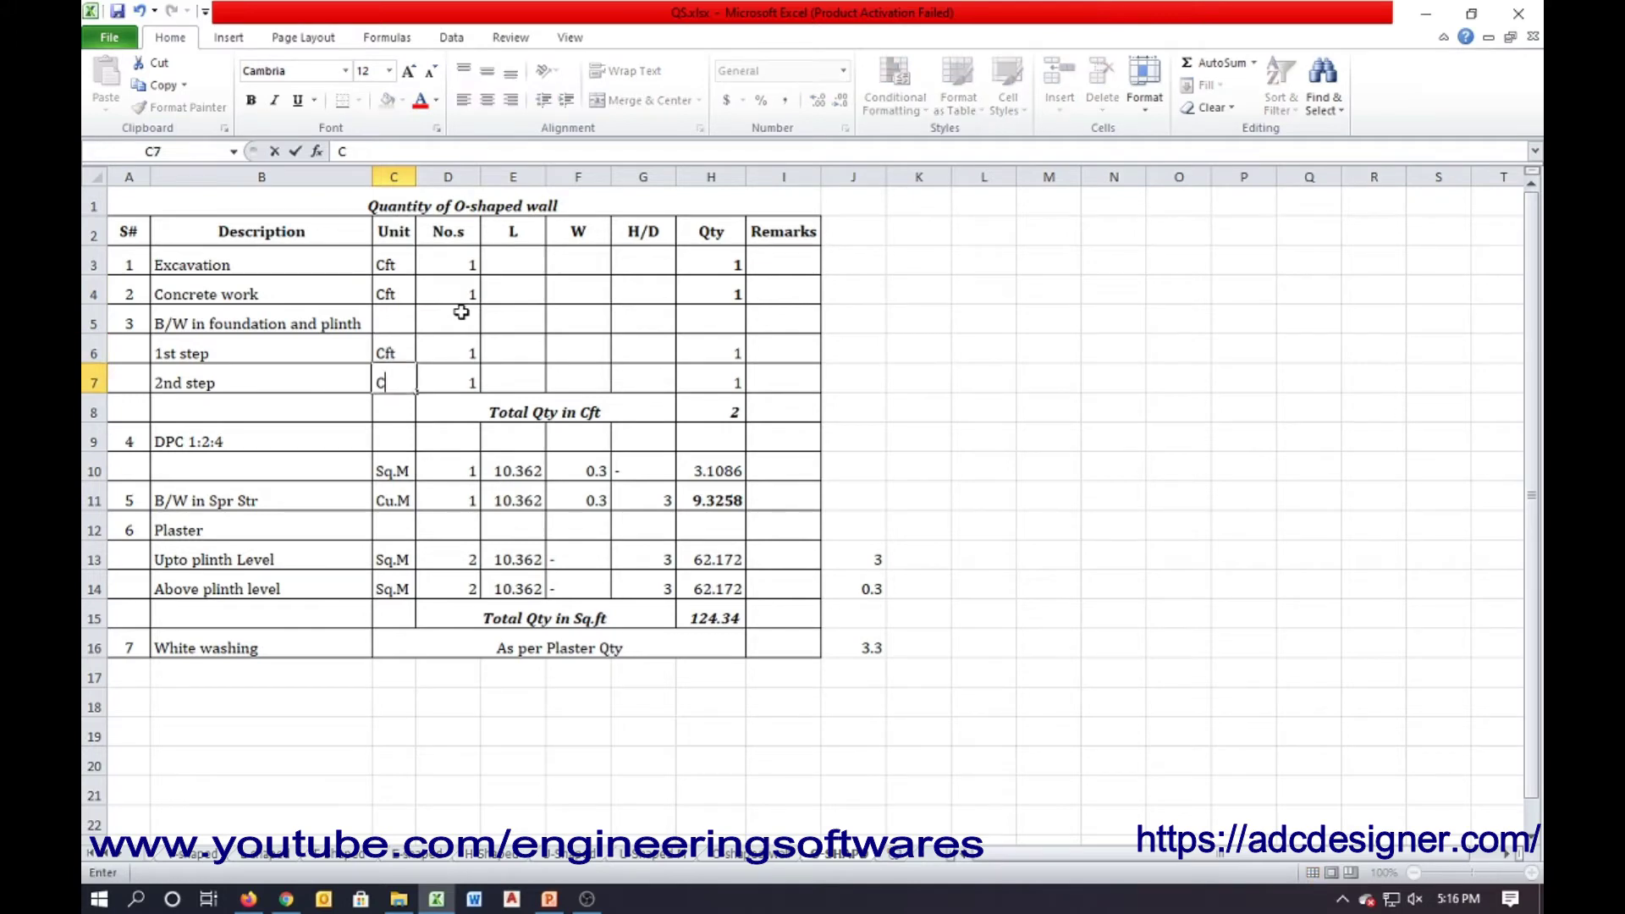
type("f")
key("Return")
Set the unit of the DPC quantity row, C10, to Sq.ft
key("Return")
key("Return")
type("C")
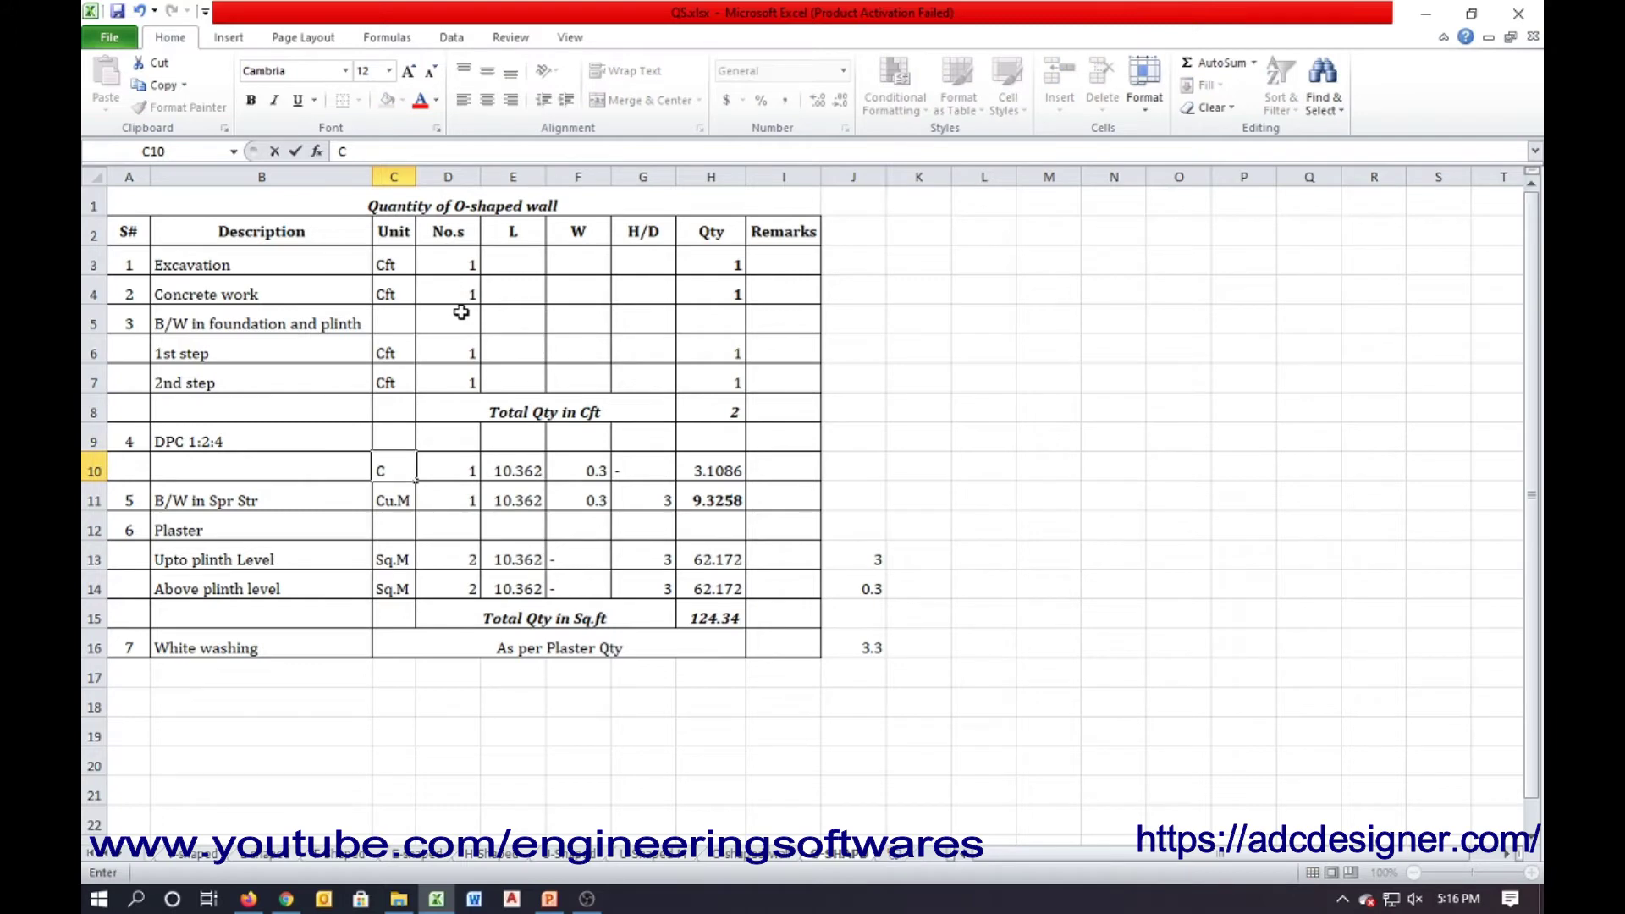
key("Escape")
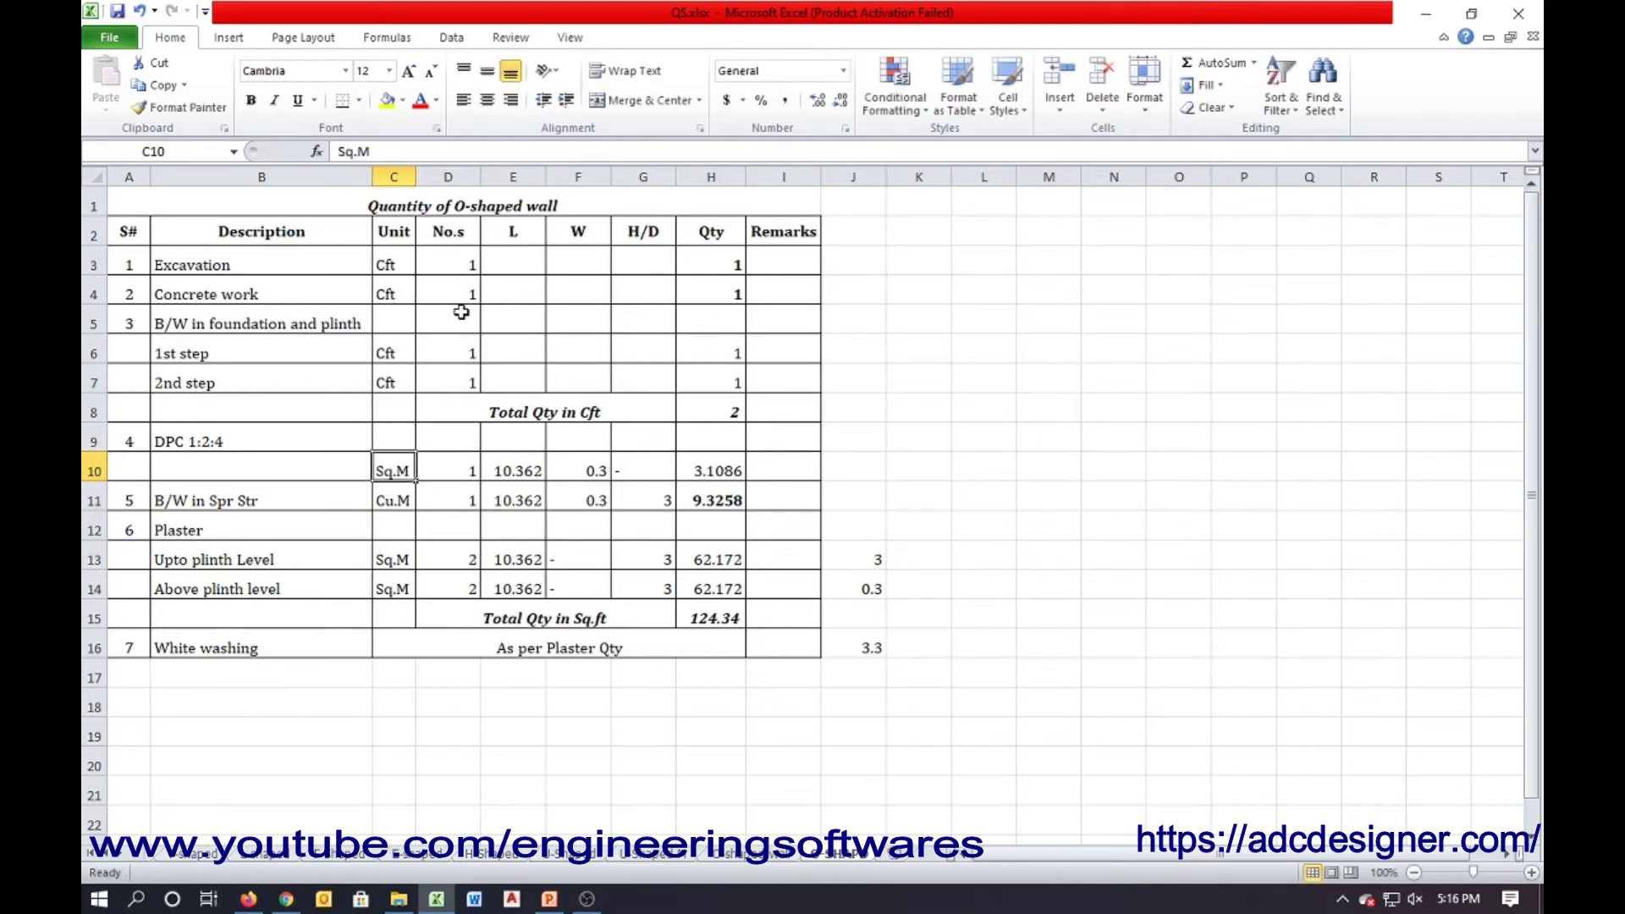
key("F2")
key("BackSpace")
type("ft")
key("Return")
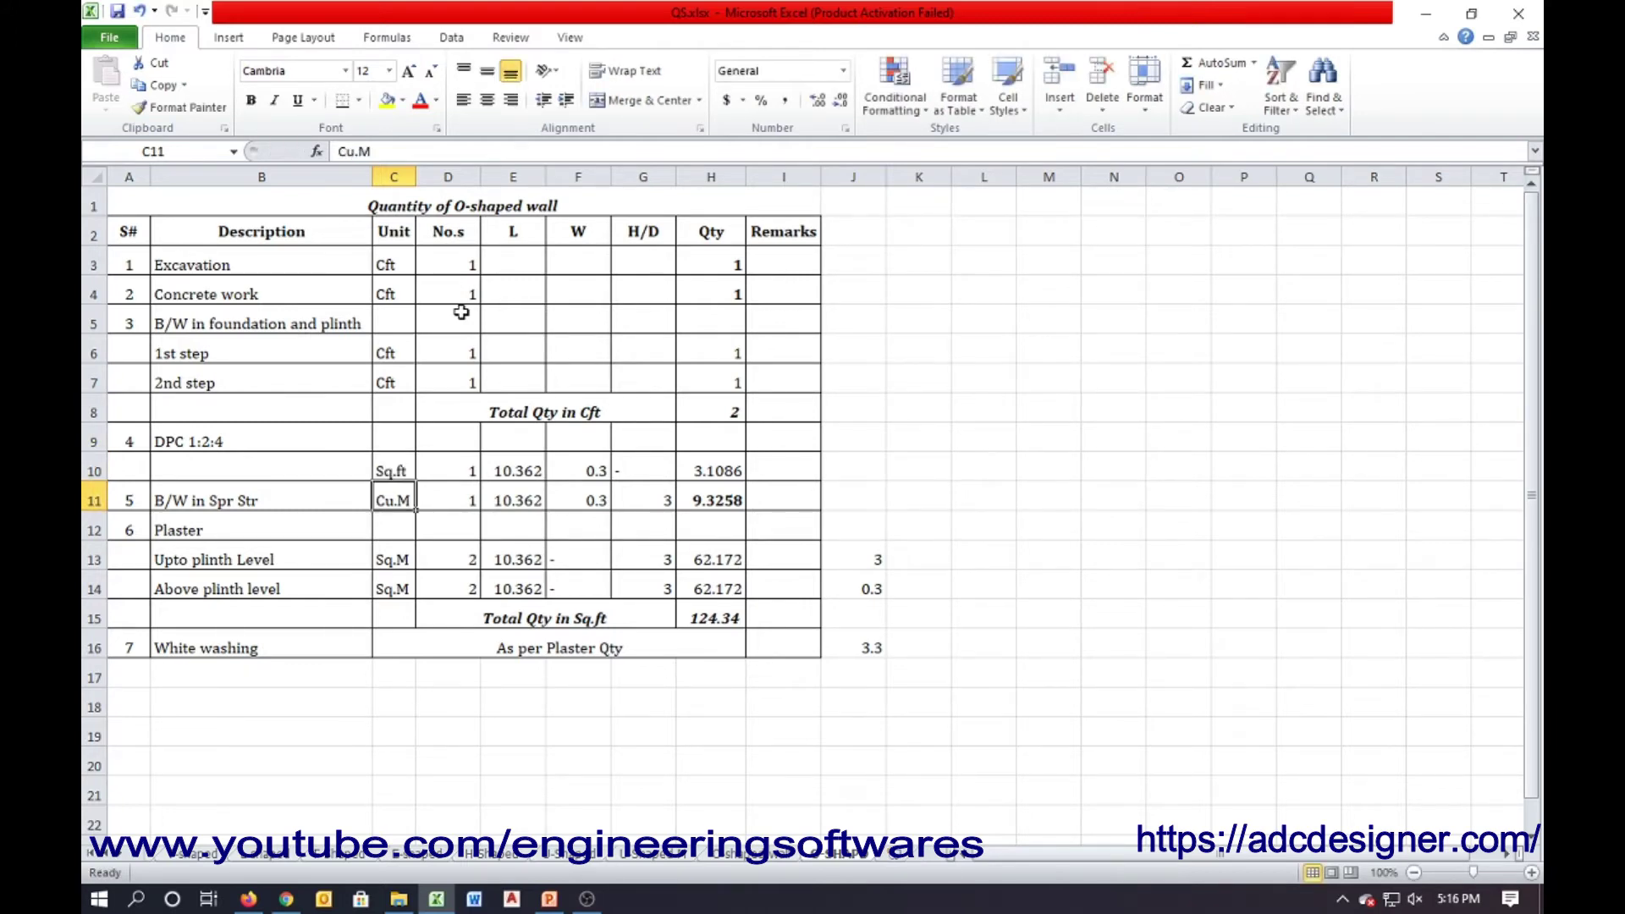
Set the unit of B/W in Spr Str, C11, to Cft
key("F2")
key("BackSpace")
key("BackSpace")
key("BackSpace")
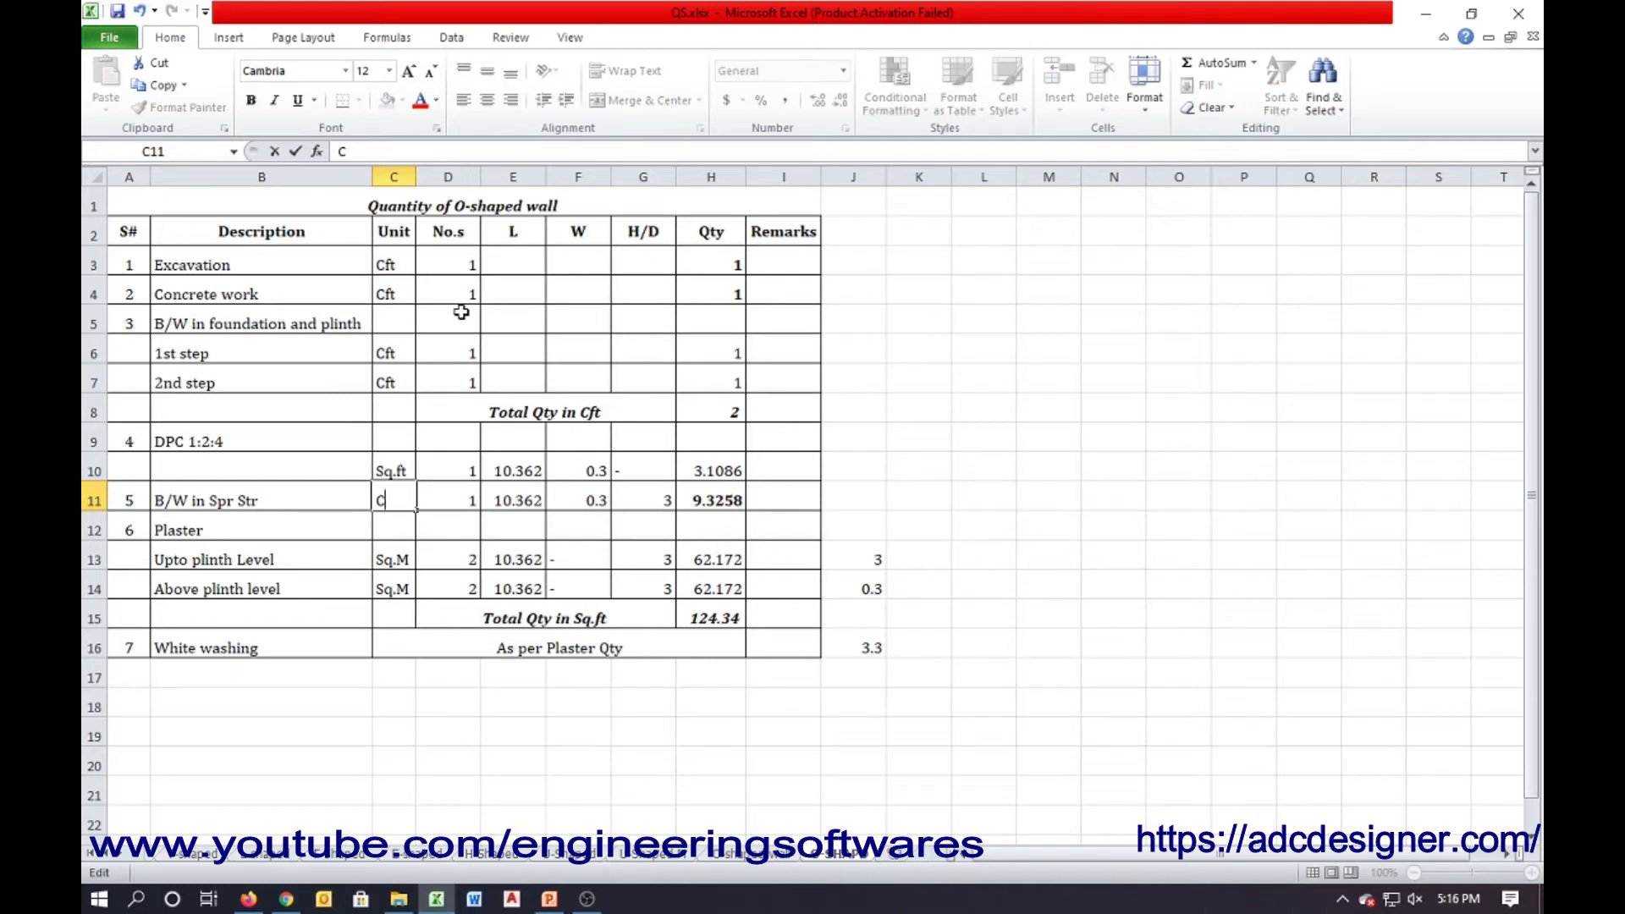
type("ft")
key("Return")
Set the unit of both plaster rows, C13 and C14, to Sq.ft
key("Return")
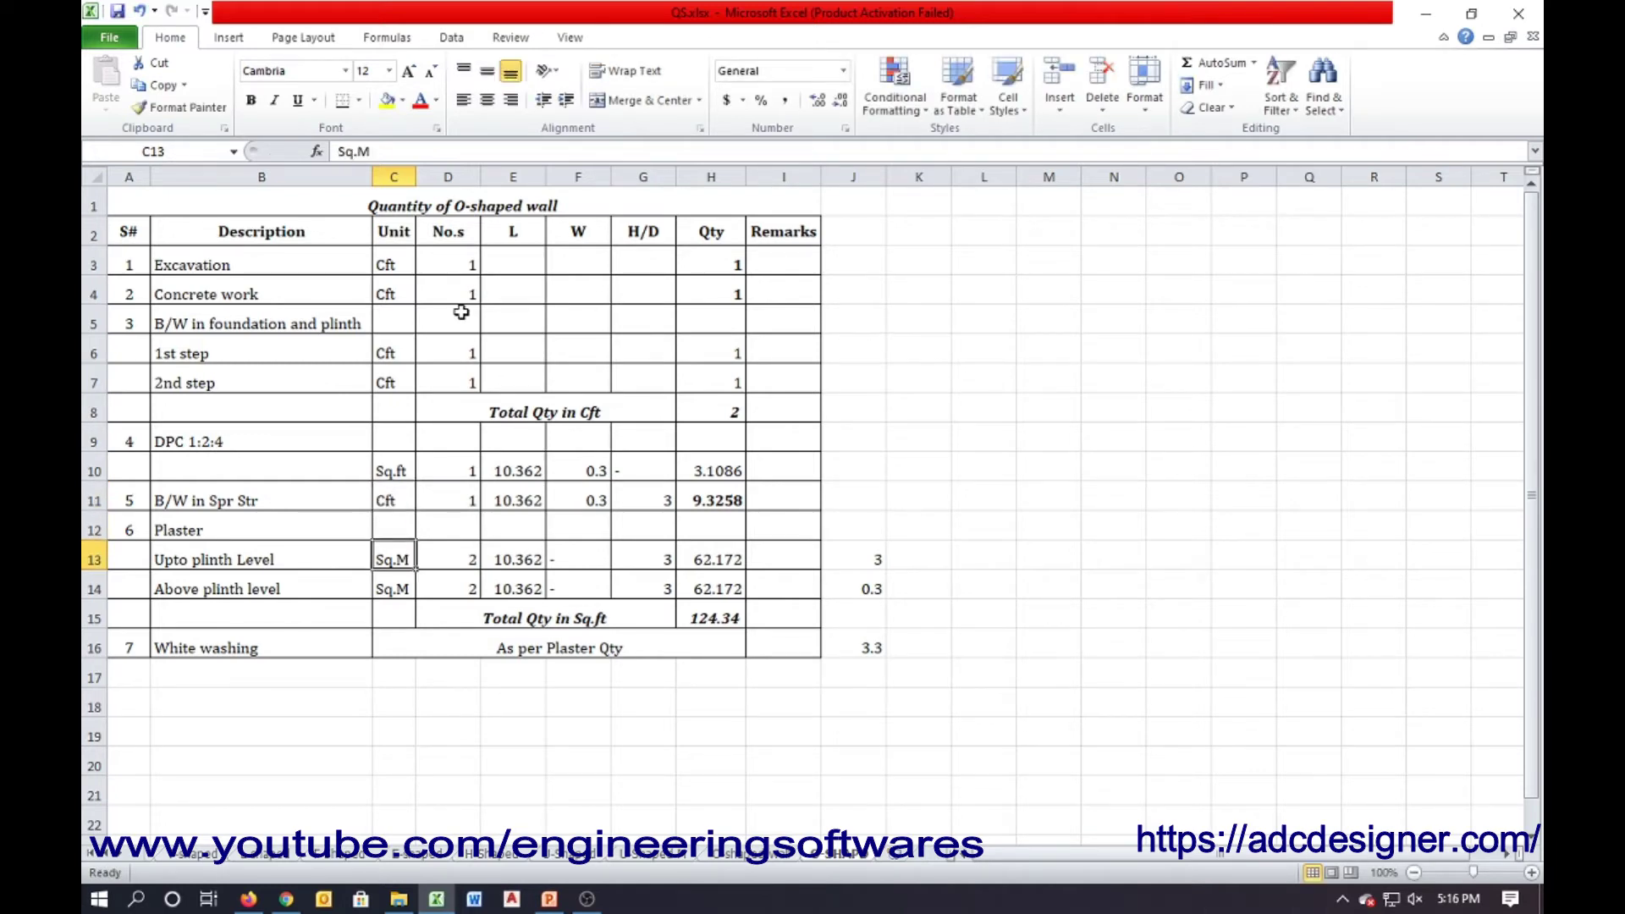
type("Sq.ft")
key("Return")
key("ctrl+d")
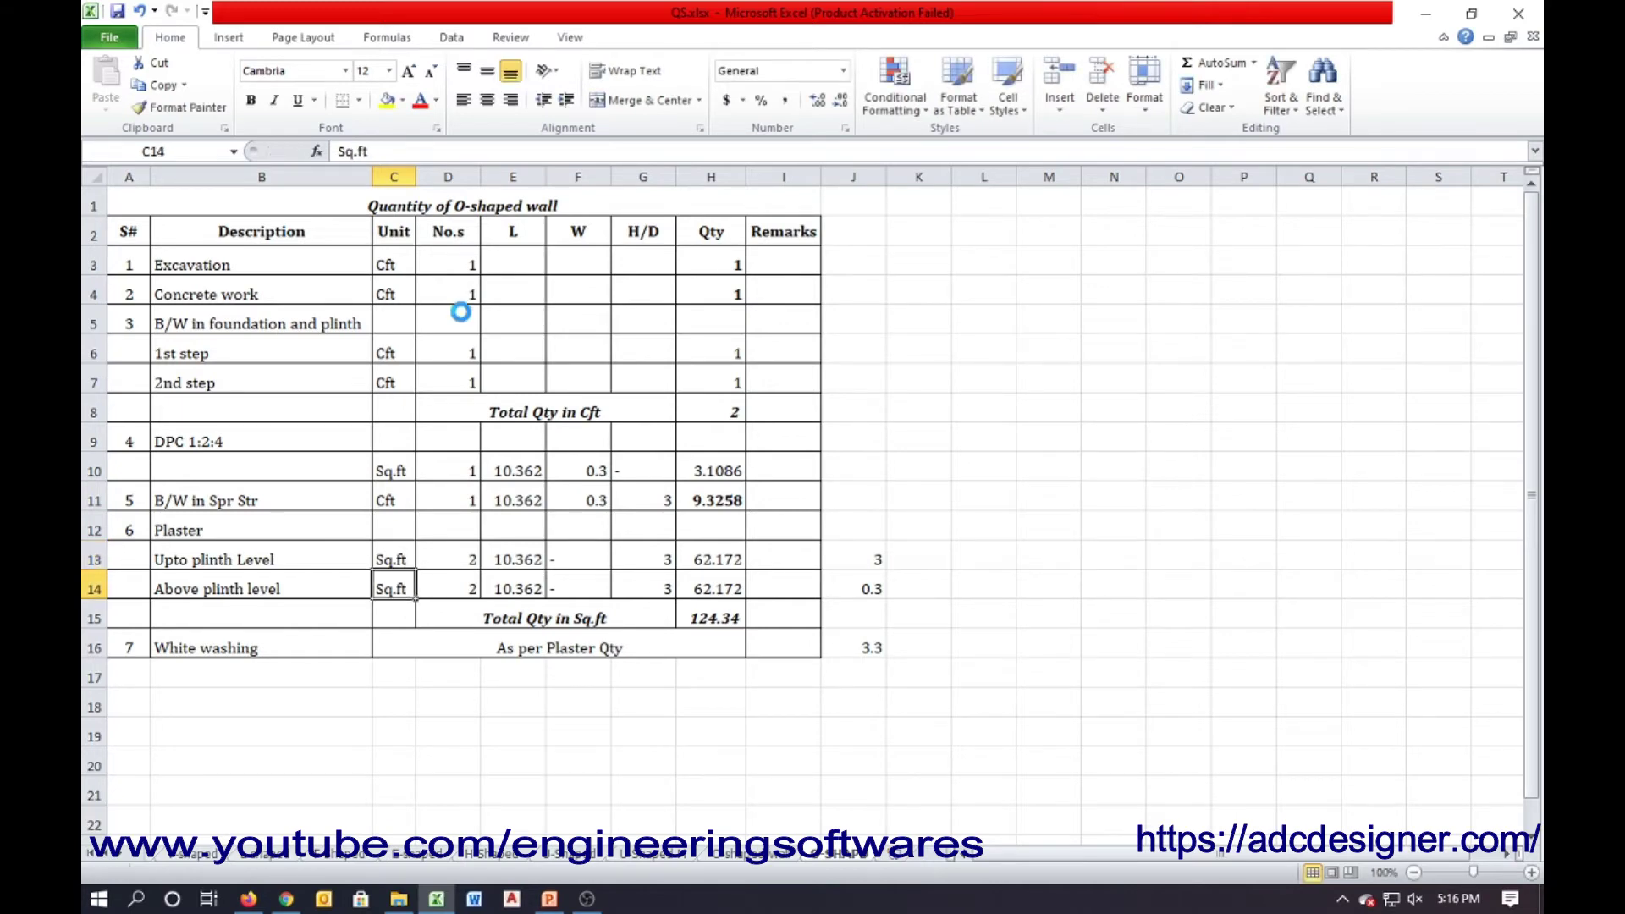
Insert the picture 20210115_213405.jpg from Nwe Volume (F) > SOFTWARE > Channel > Quantity Survey on drive F
left_click(645, 473)
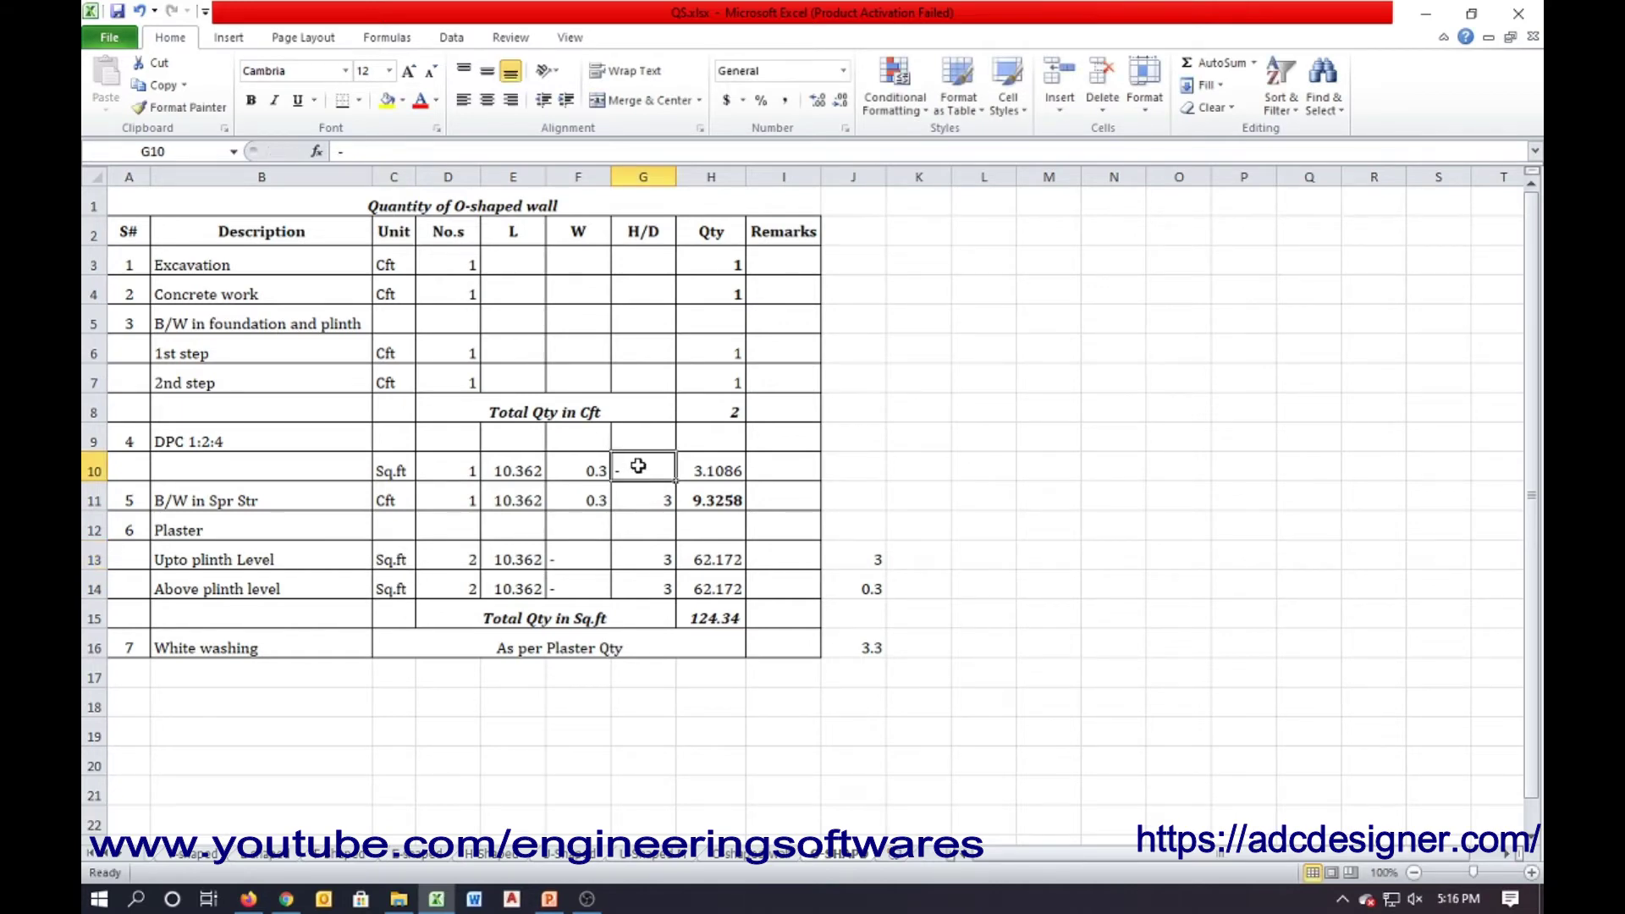
left_click(228, 37)
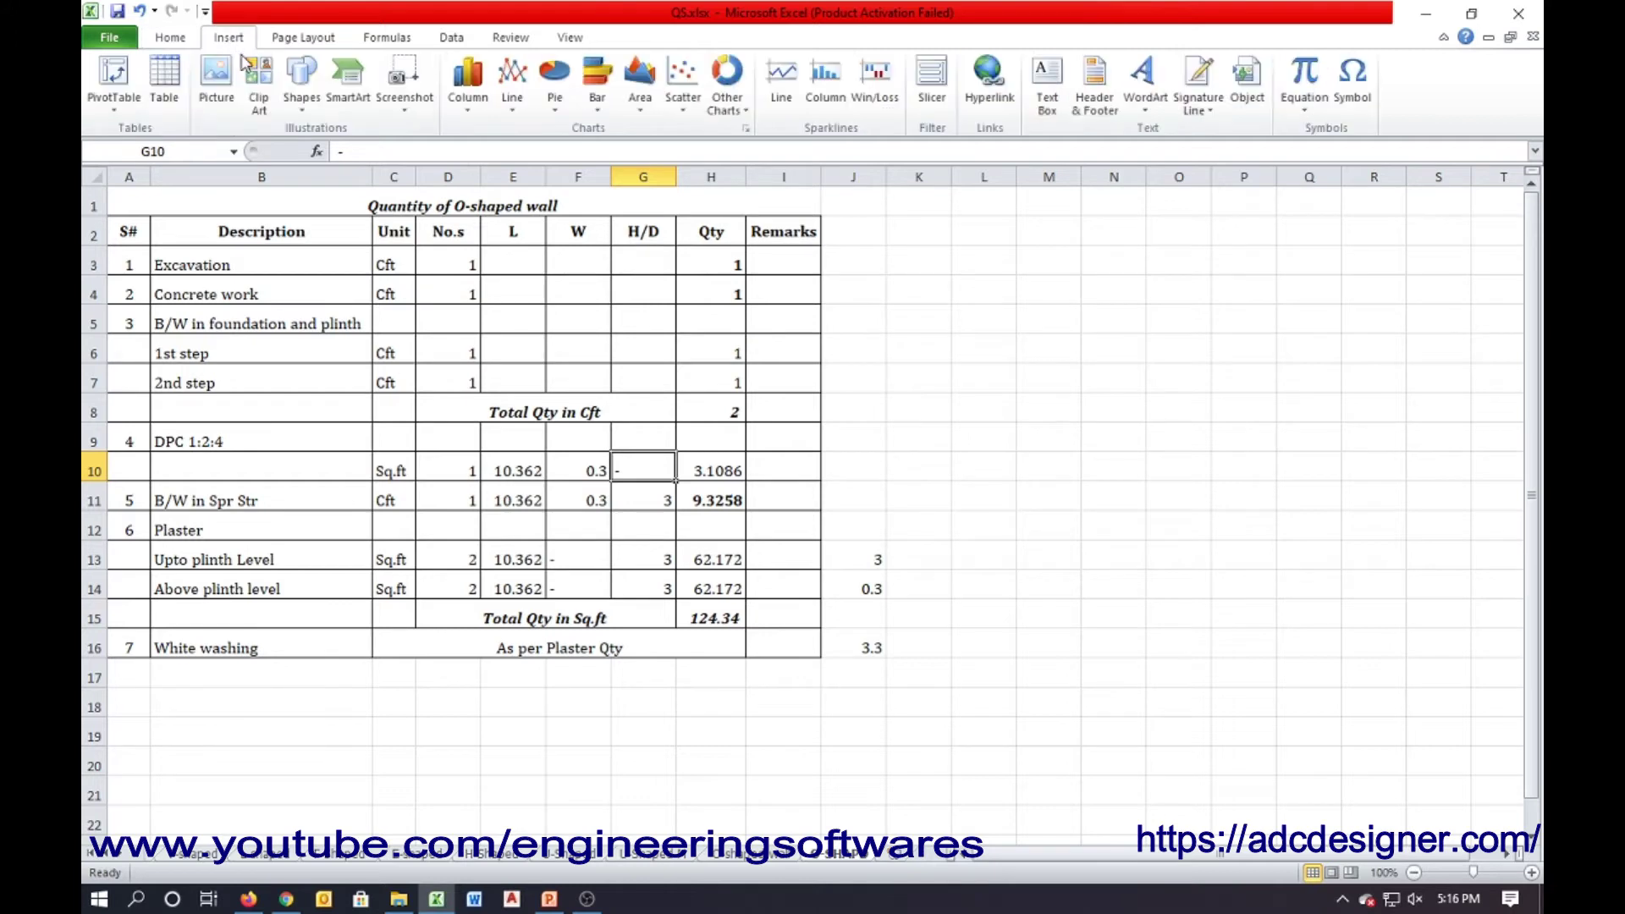
left_click(217, 85)
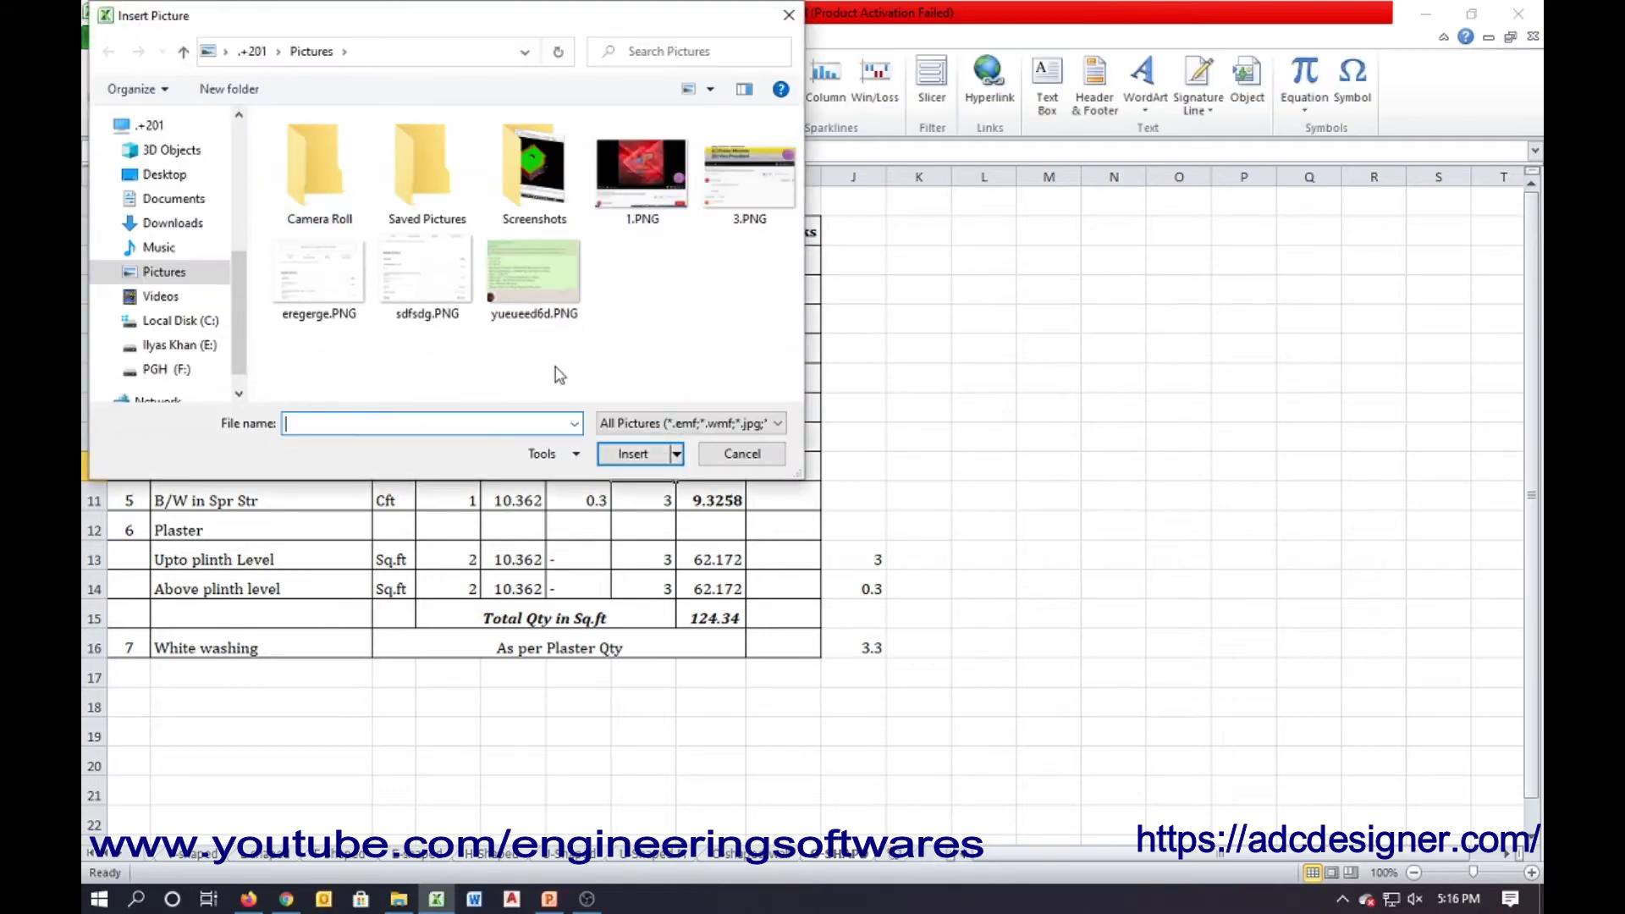
left_click(173, 370)
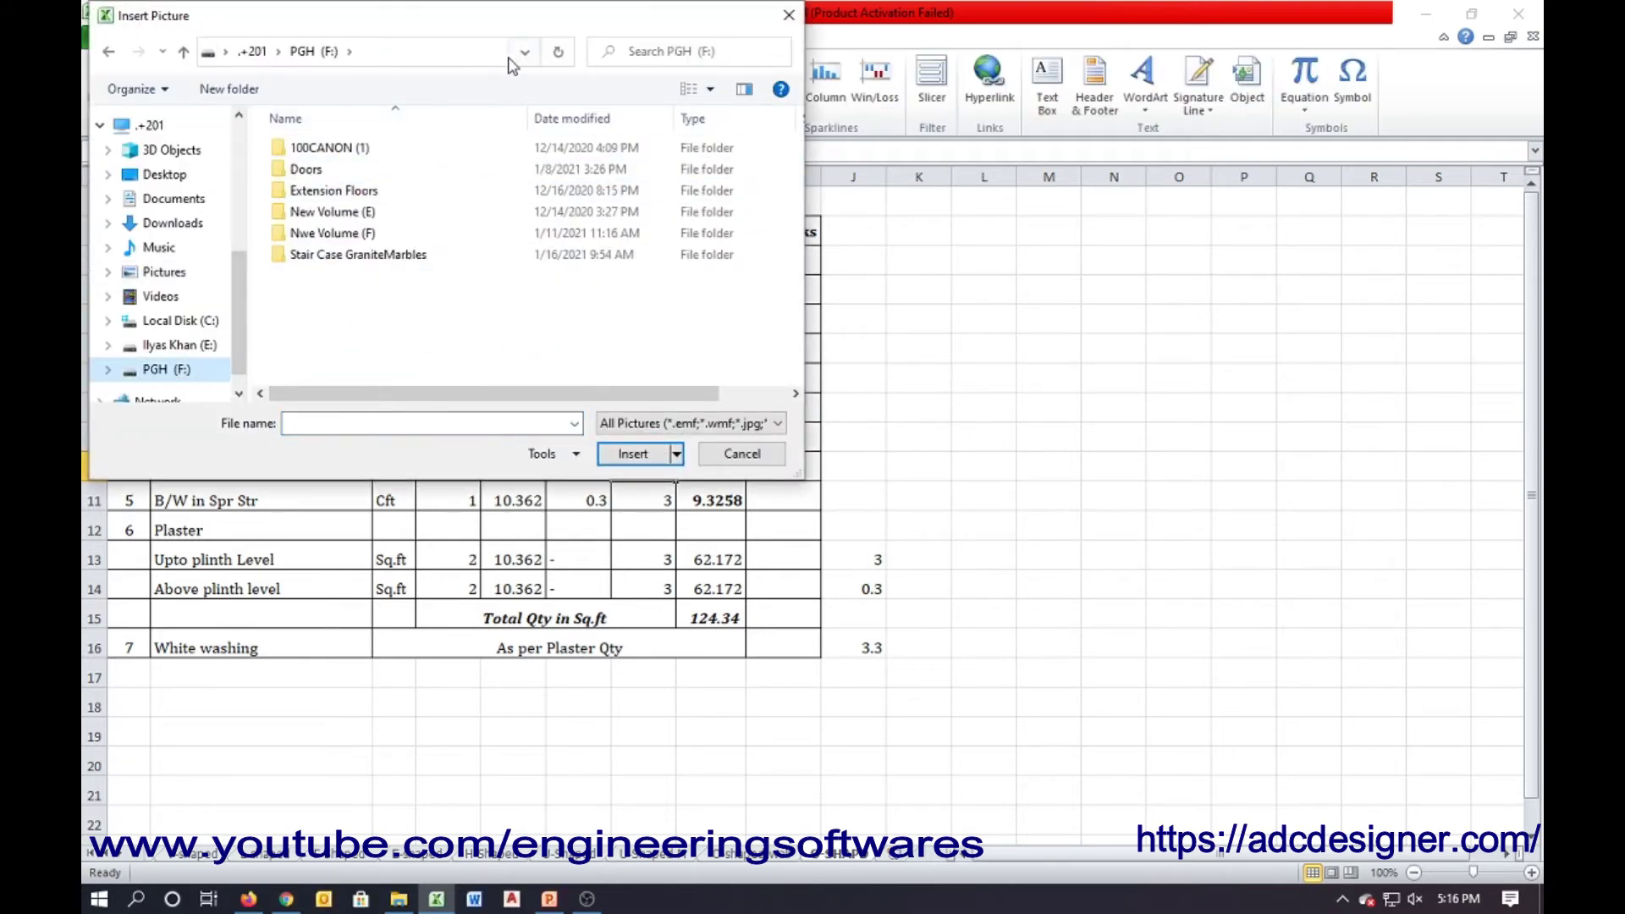
double_click(404, 236)
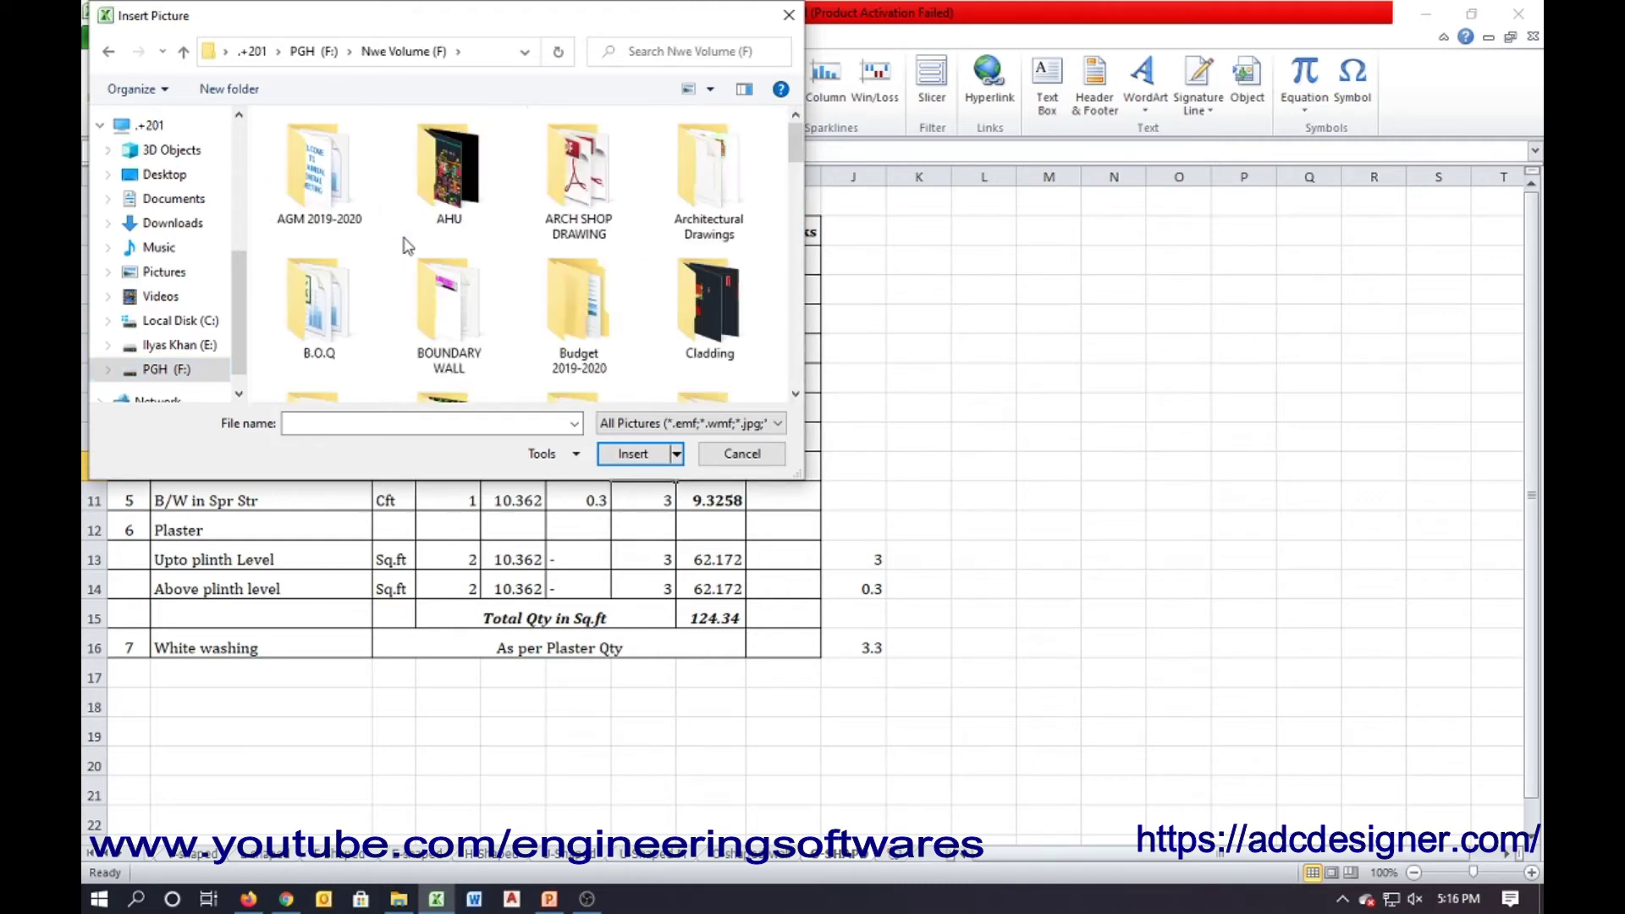
scroll(404, 245, "down", 5)
double_click(606, 307)
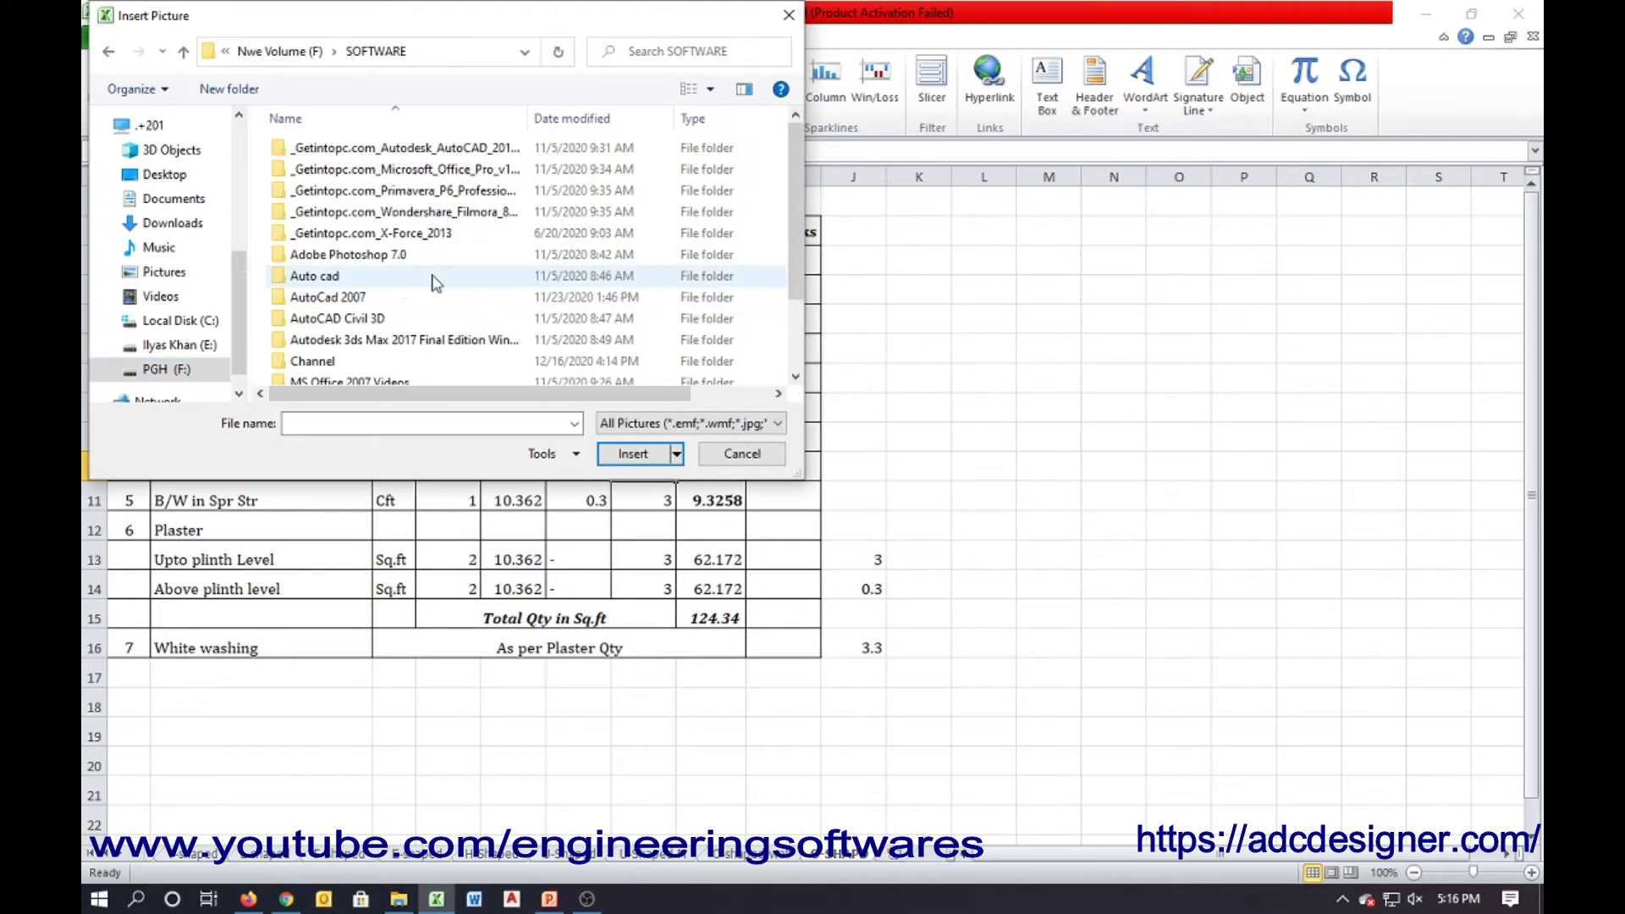
double_click(367, 362)
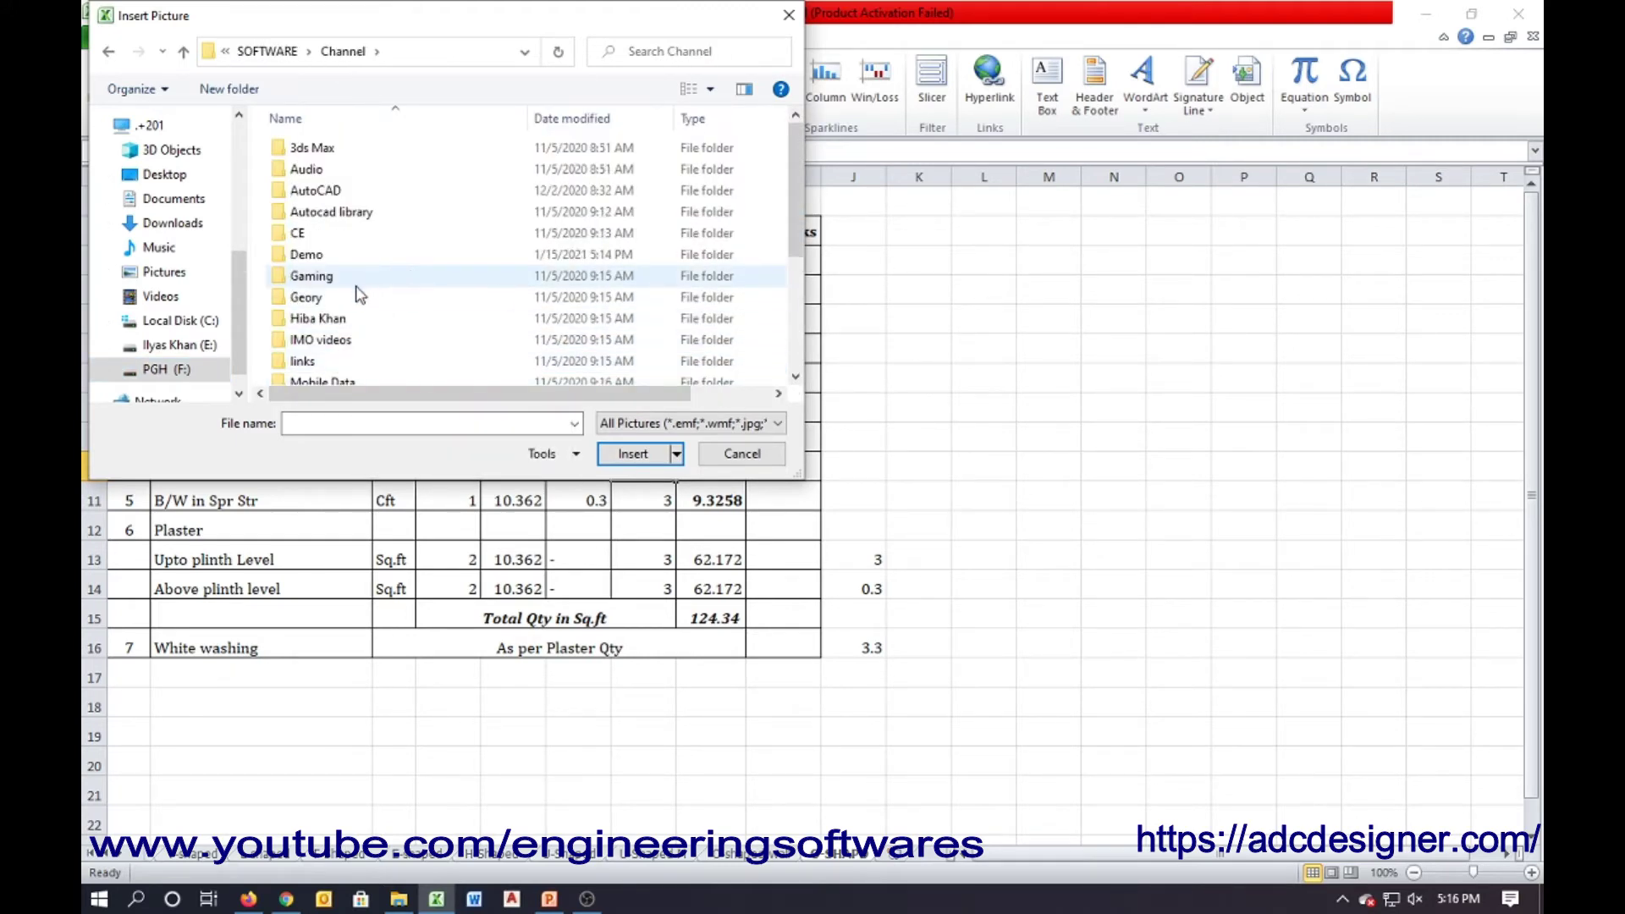
scroll(356, 323, "down", 3)
double_click(355, 322)
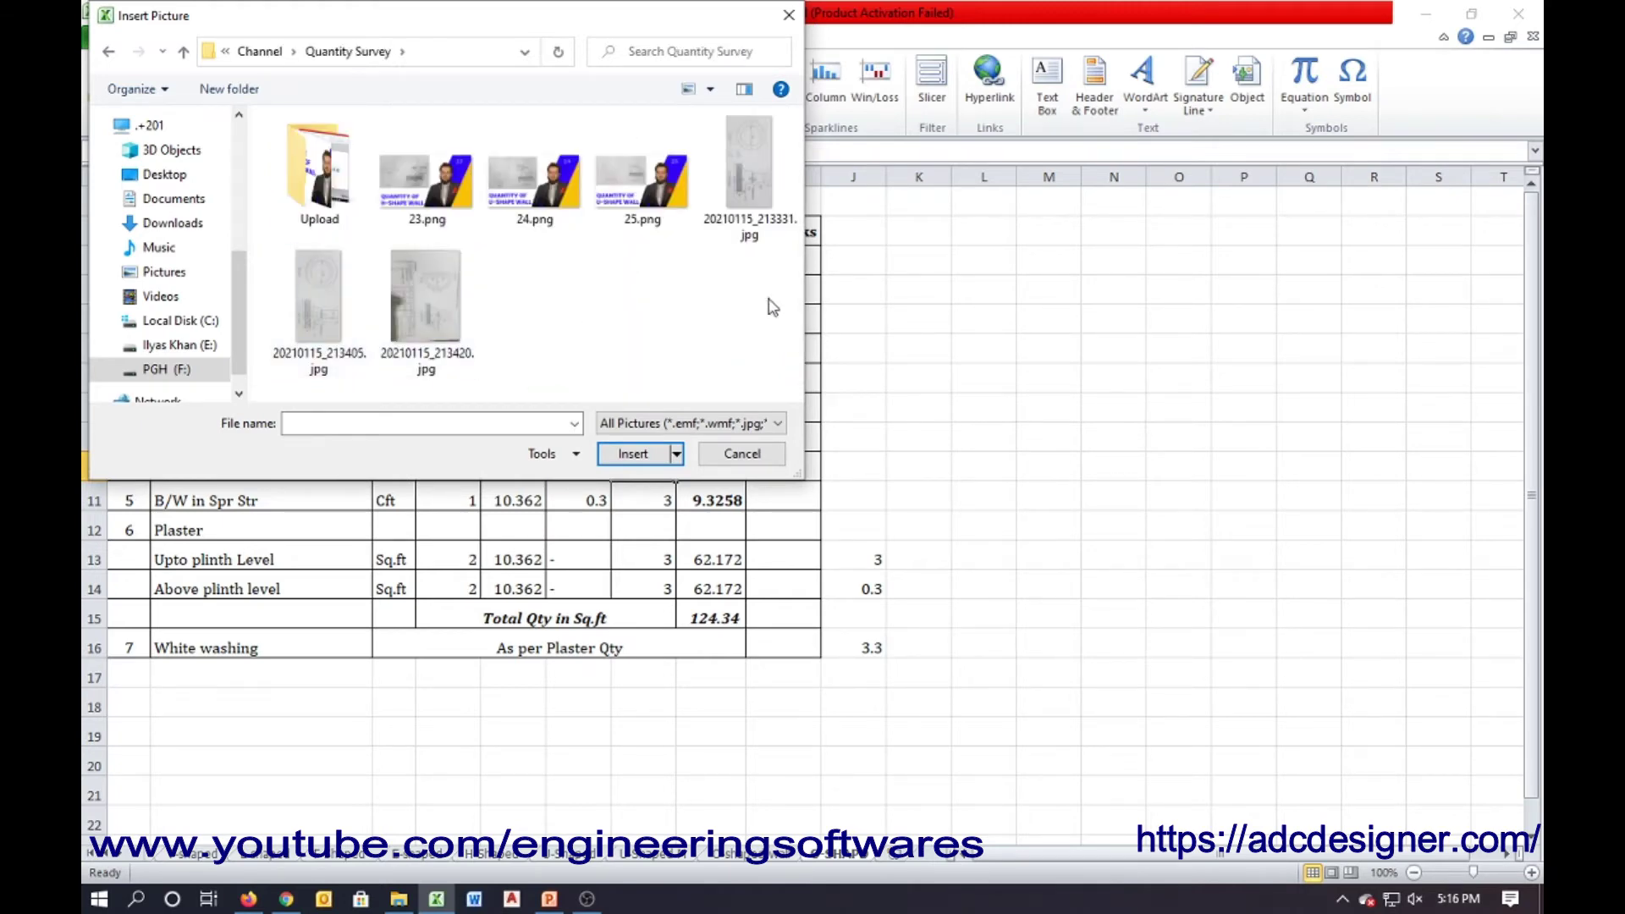
double_click(333, 301)
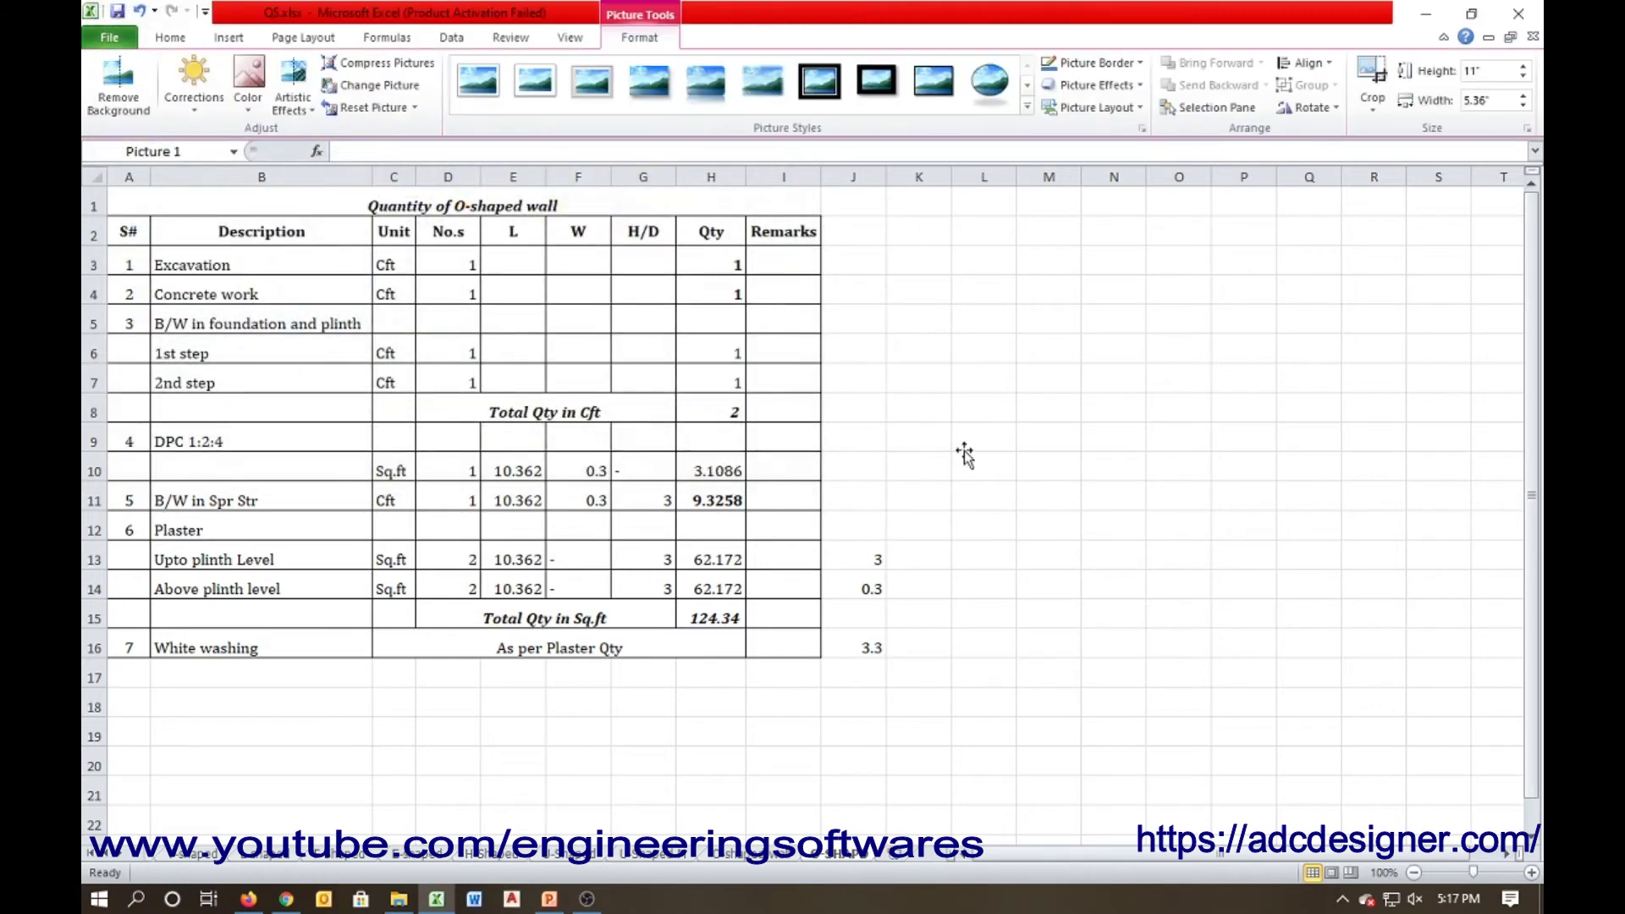
Rotate the inserted picture left by 90° and move it up so the whole drawing is in view
left_click(1306, 107)
left_click(1311, 159)
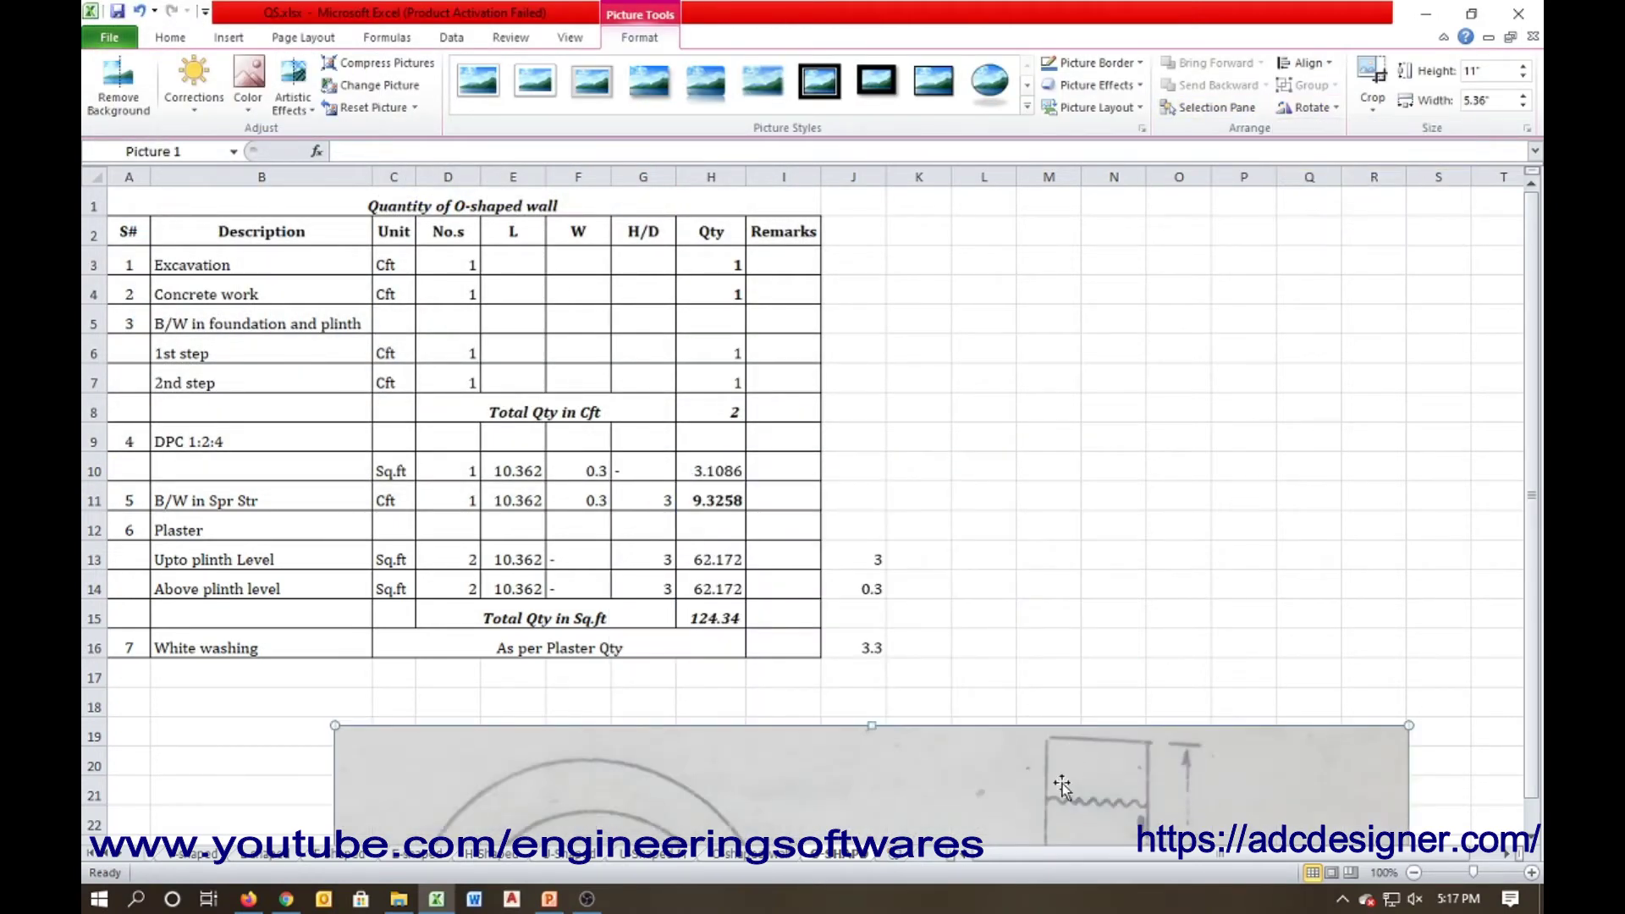
left_click_drag(1008, 471, 984, 394)
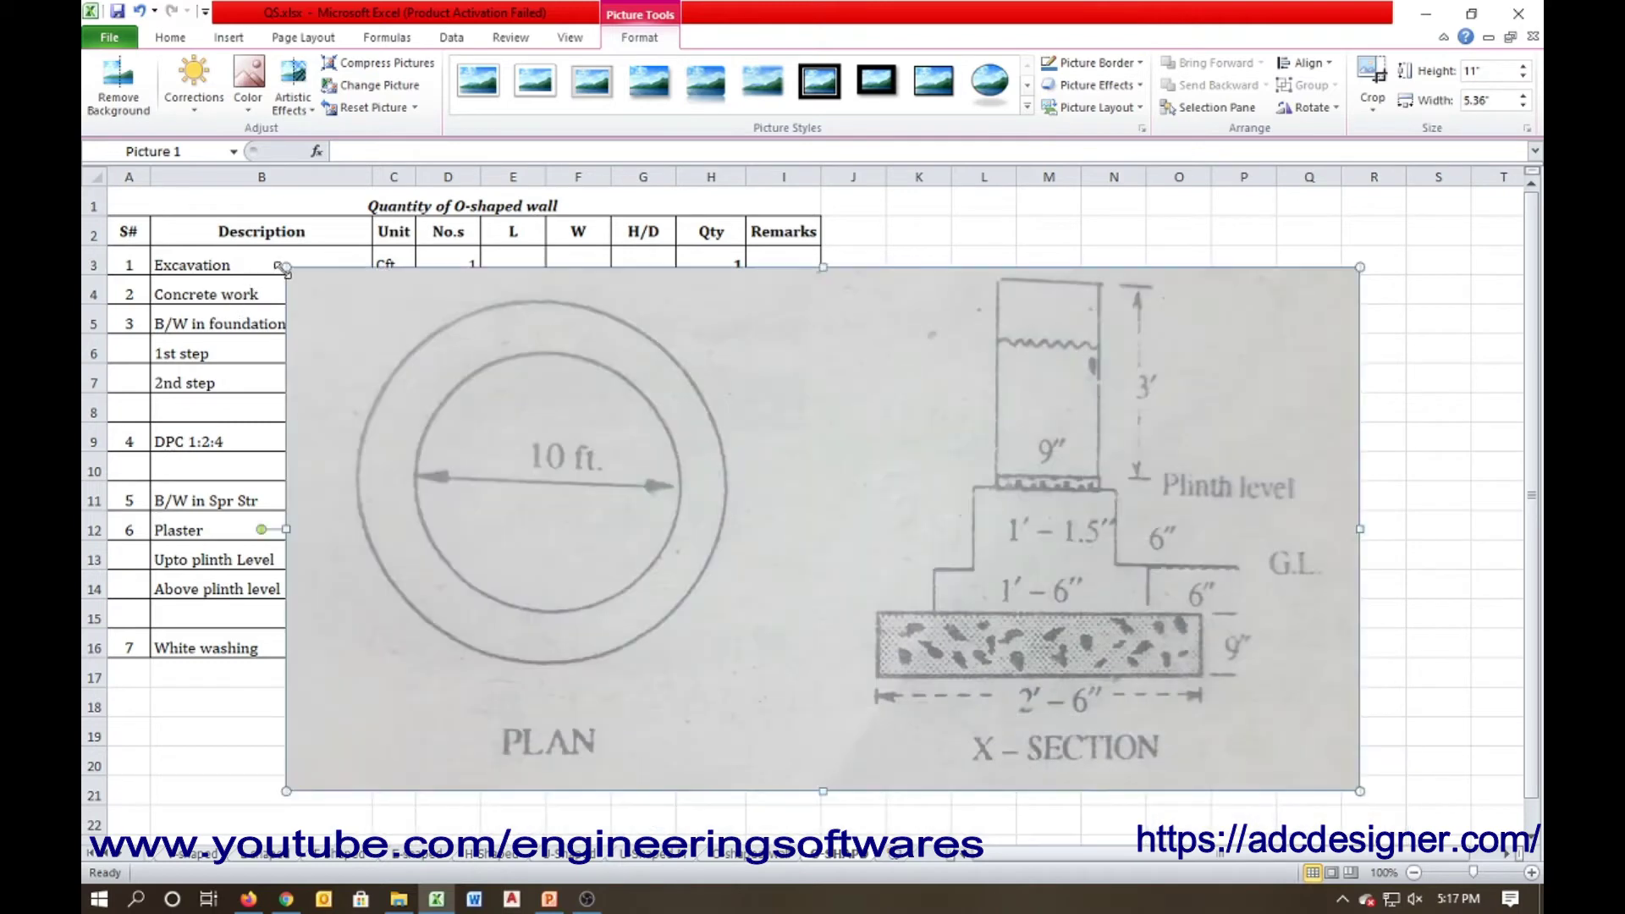
Shrink the picture to about 7.32" high by 3.57" wide and place it beside the quantity table
left_click_drag(290, 267, 537, 389)
left_click_drag(920, 535, 1158, 370)
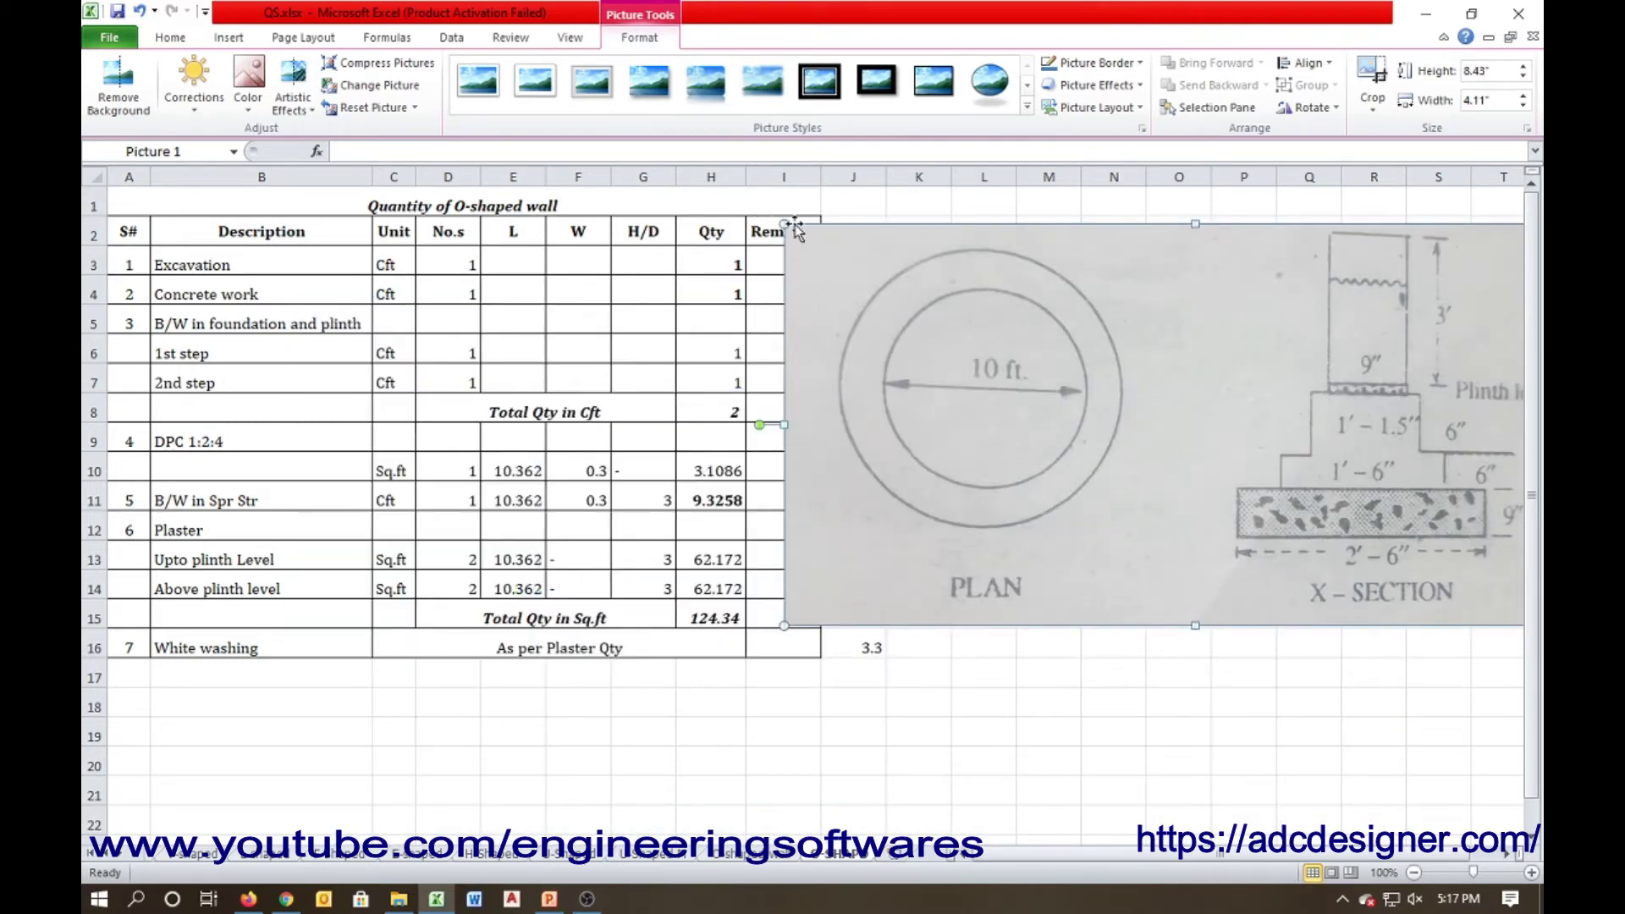
left_click_drag(783, 218, 893, 277)
left_click_drag(1197, 424, 1116, 312)
left_click_drag(957, 380, 1003, 381)
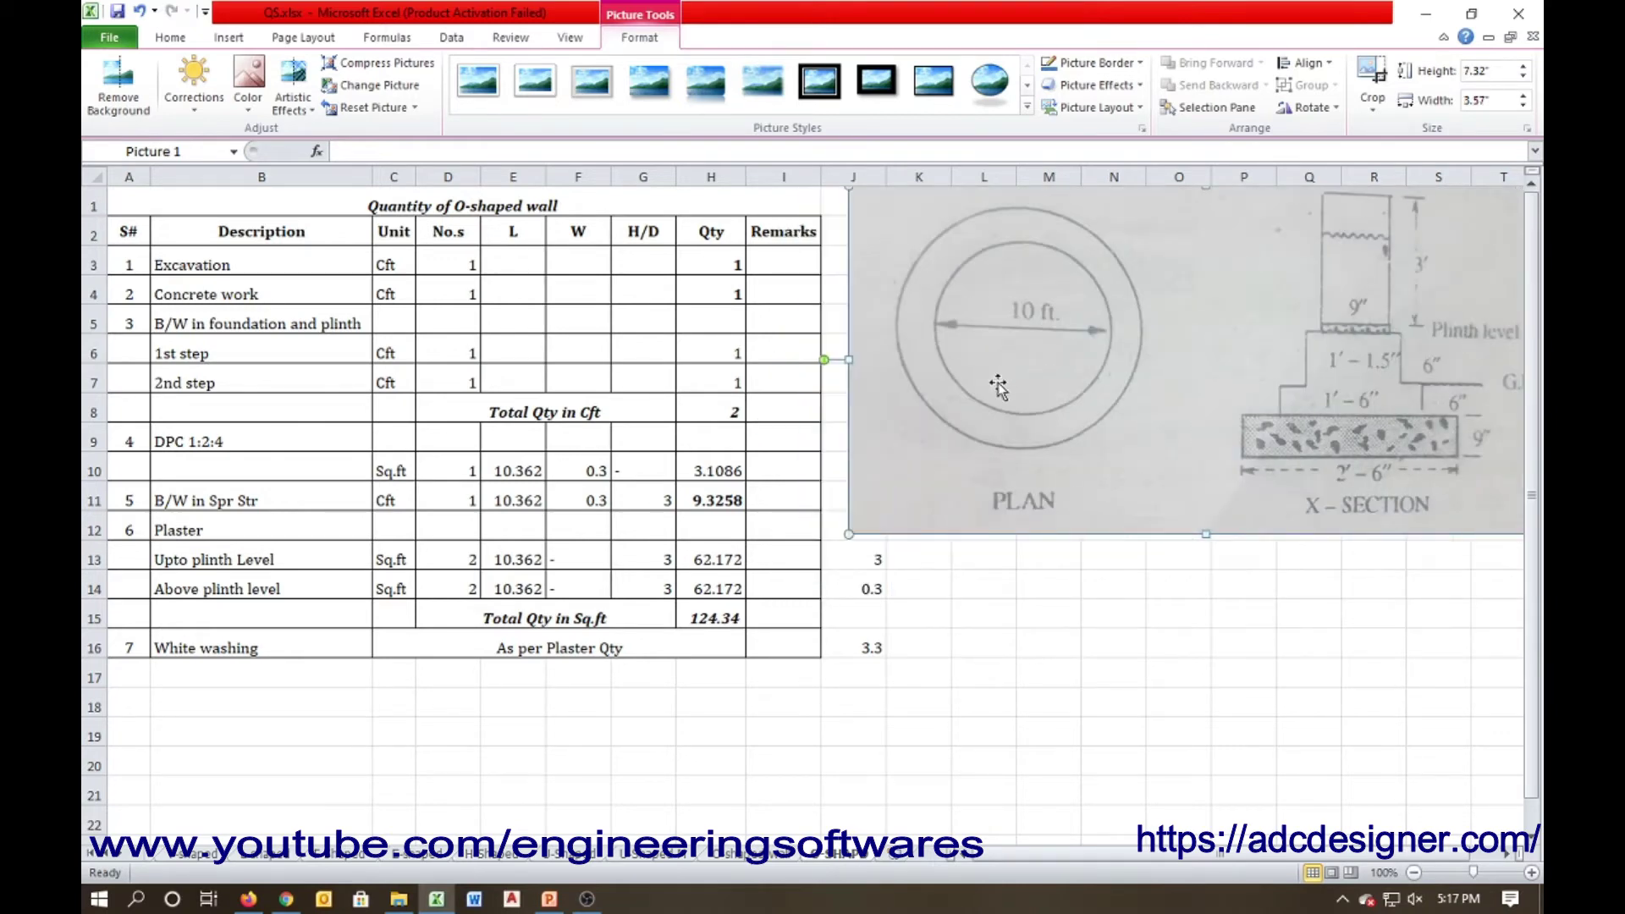
Clear the leftover numbers beside the table in J13:J17
left_click_drag(872, 559, 876, 649)
key("Delete")
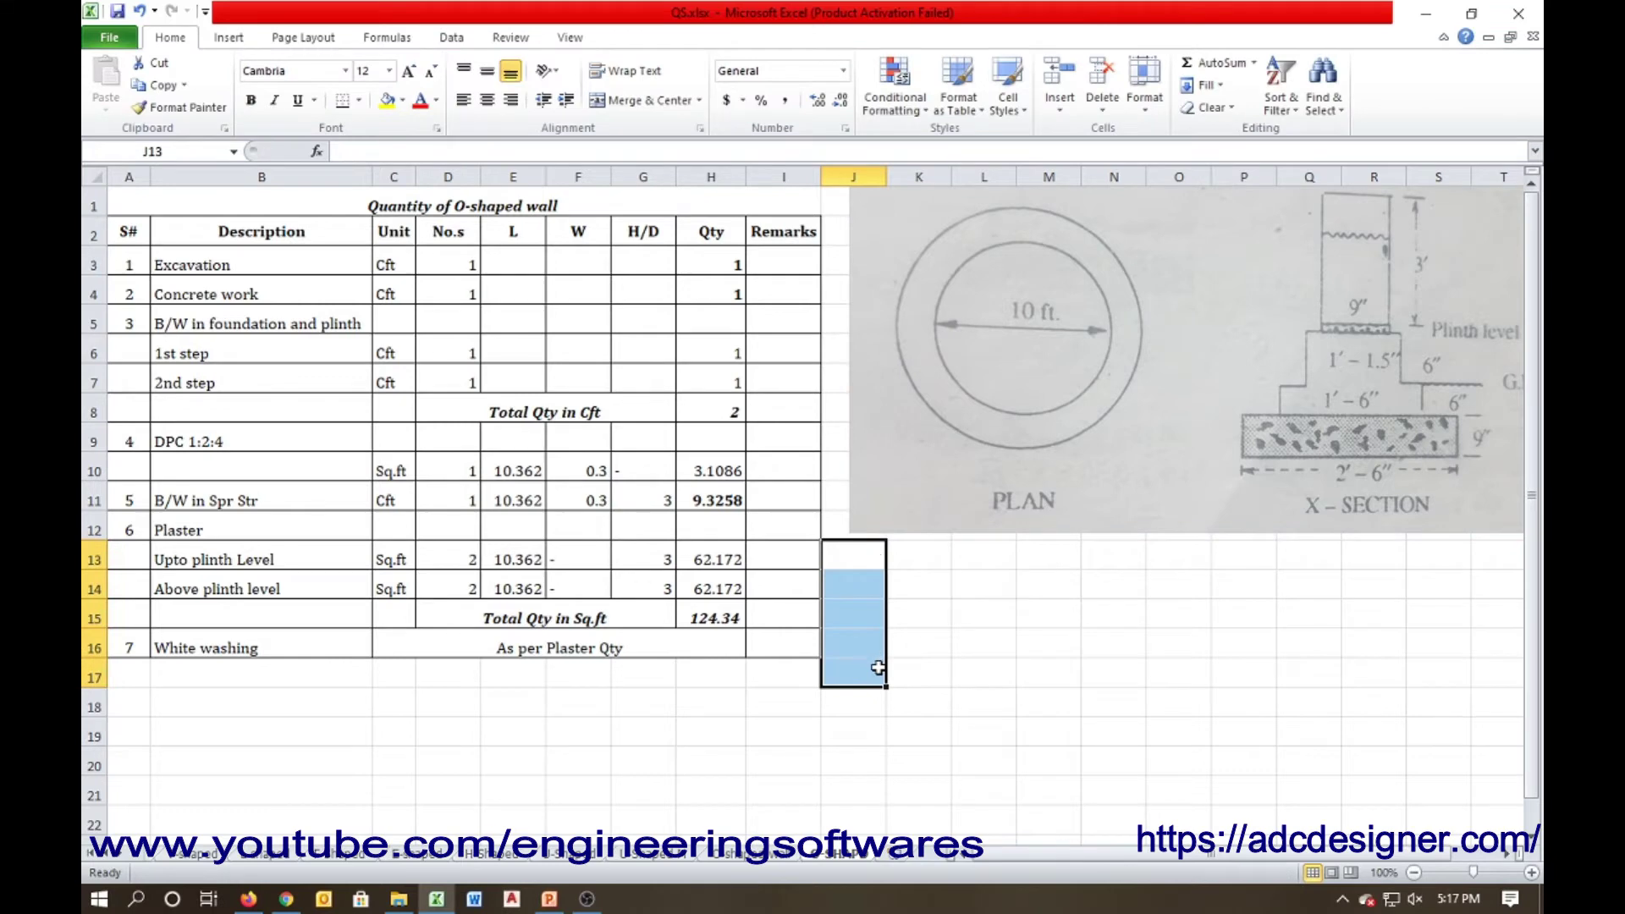
left_click(1027, 663)
Move the picture down to start at row 2 and shrink it to span about columns J to T
left_click(1016, 479)
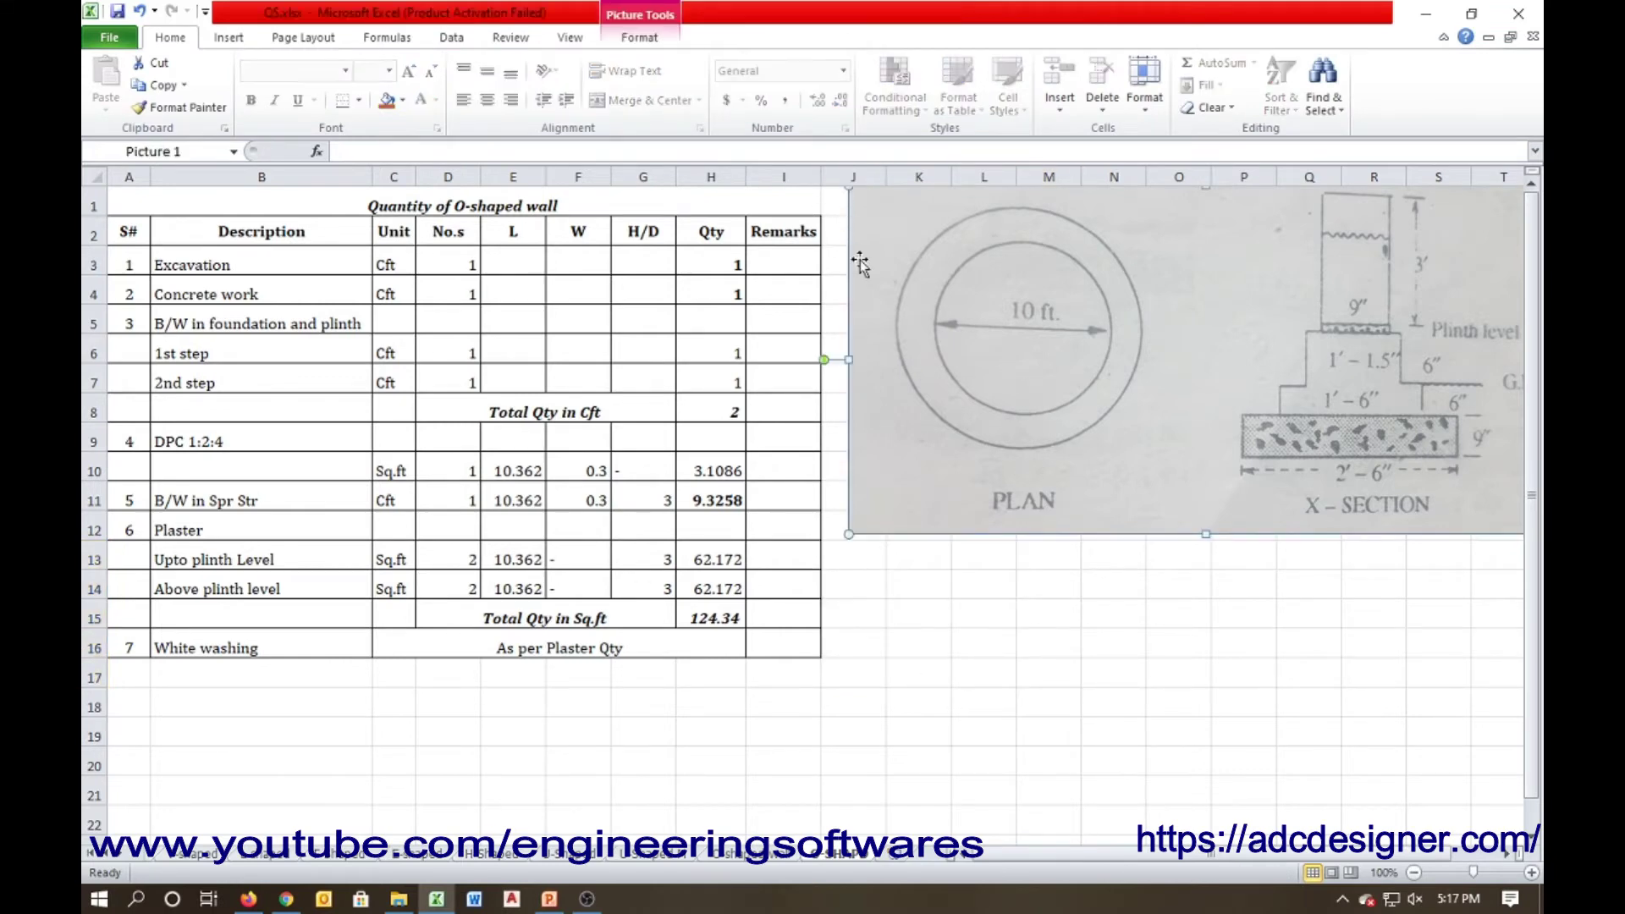
mouse_move(1043, 413)
left_mouse_down()
mouse_move(1064, 387)
mouse_move(1026, 439)
left_mouse_up()
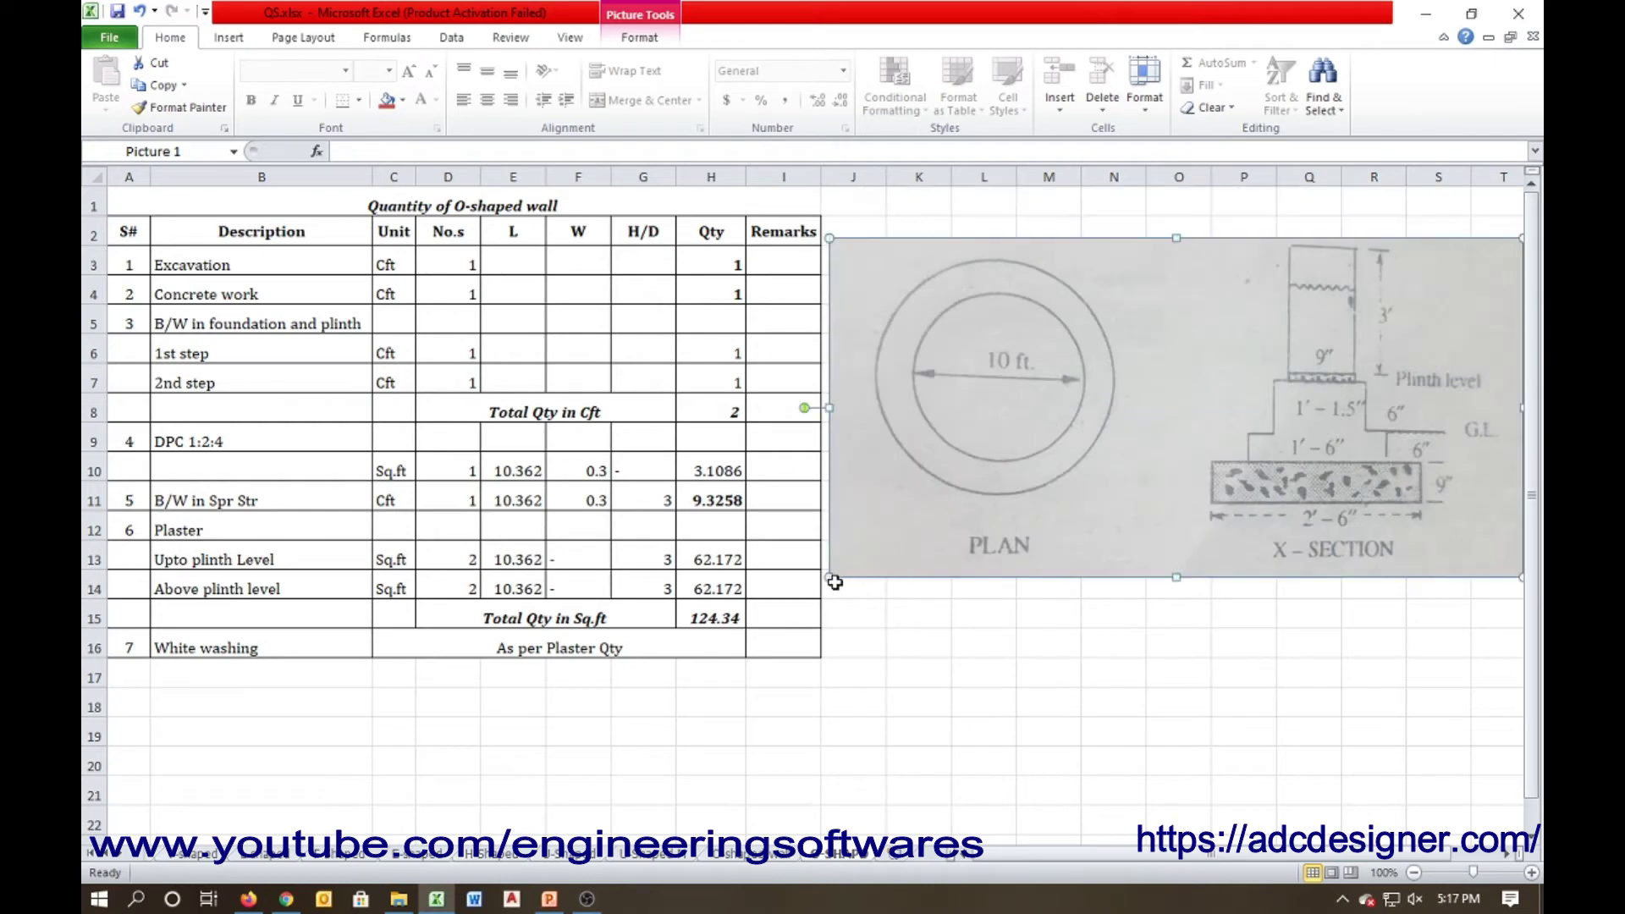
left_click_drag(822, 573, 872, 548)
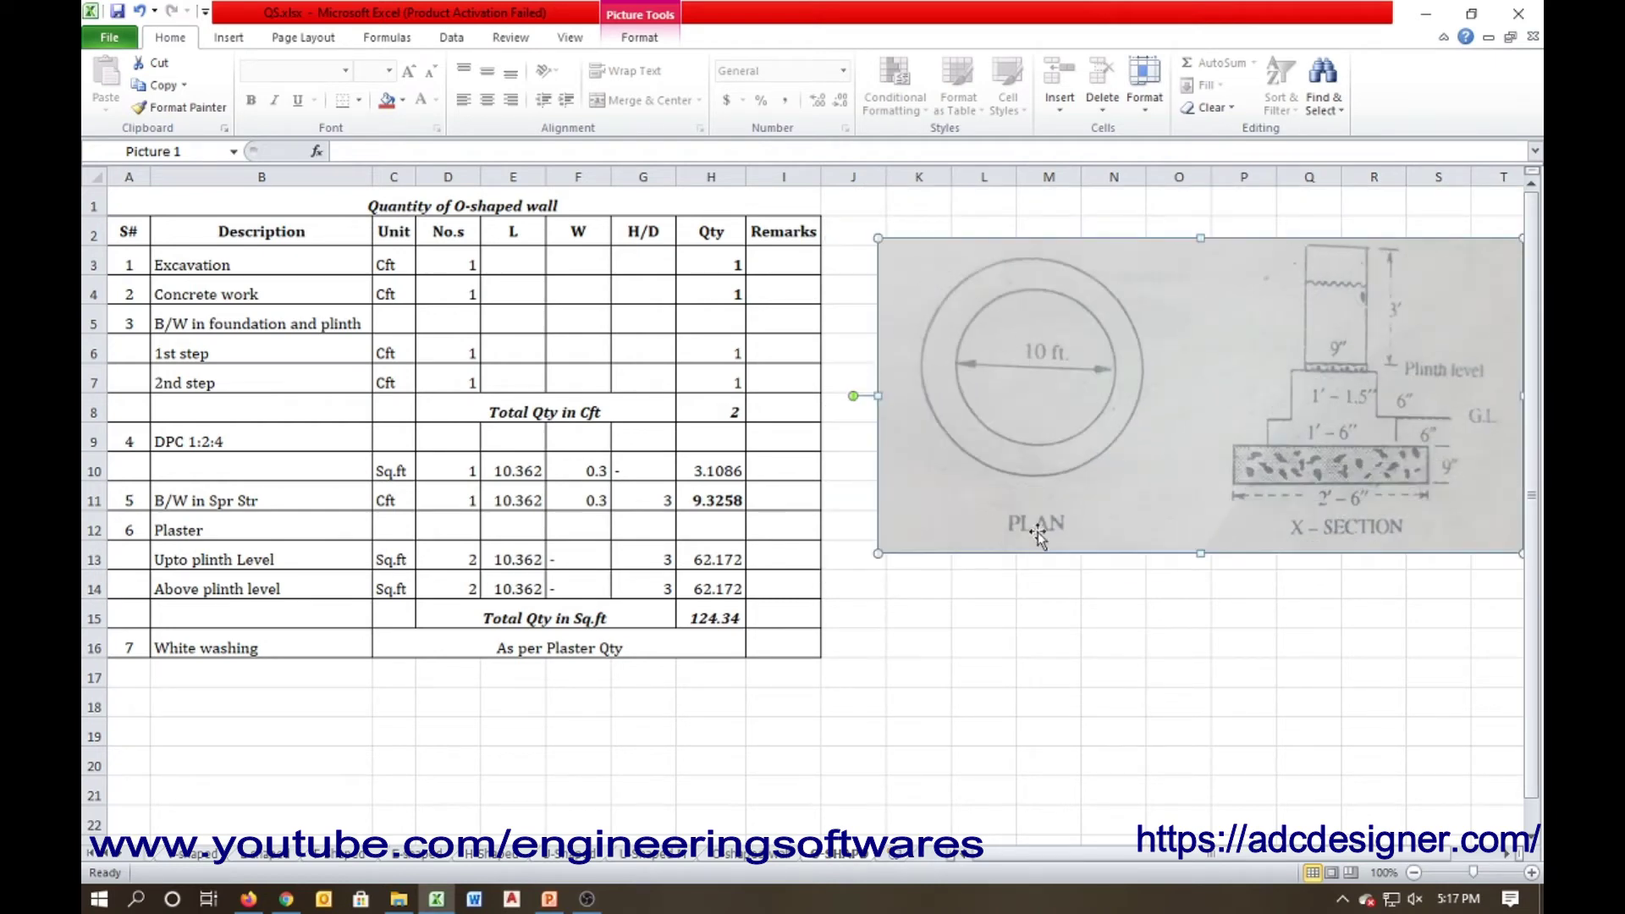
Below the drawing, enter the label "Dia" in L14 and the value 10 in M14
left_click(1049, 584)
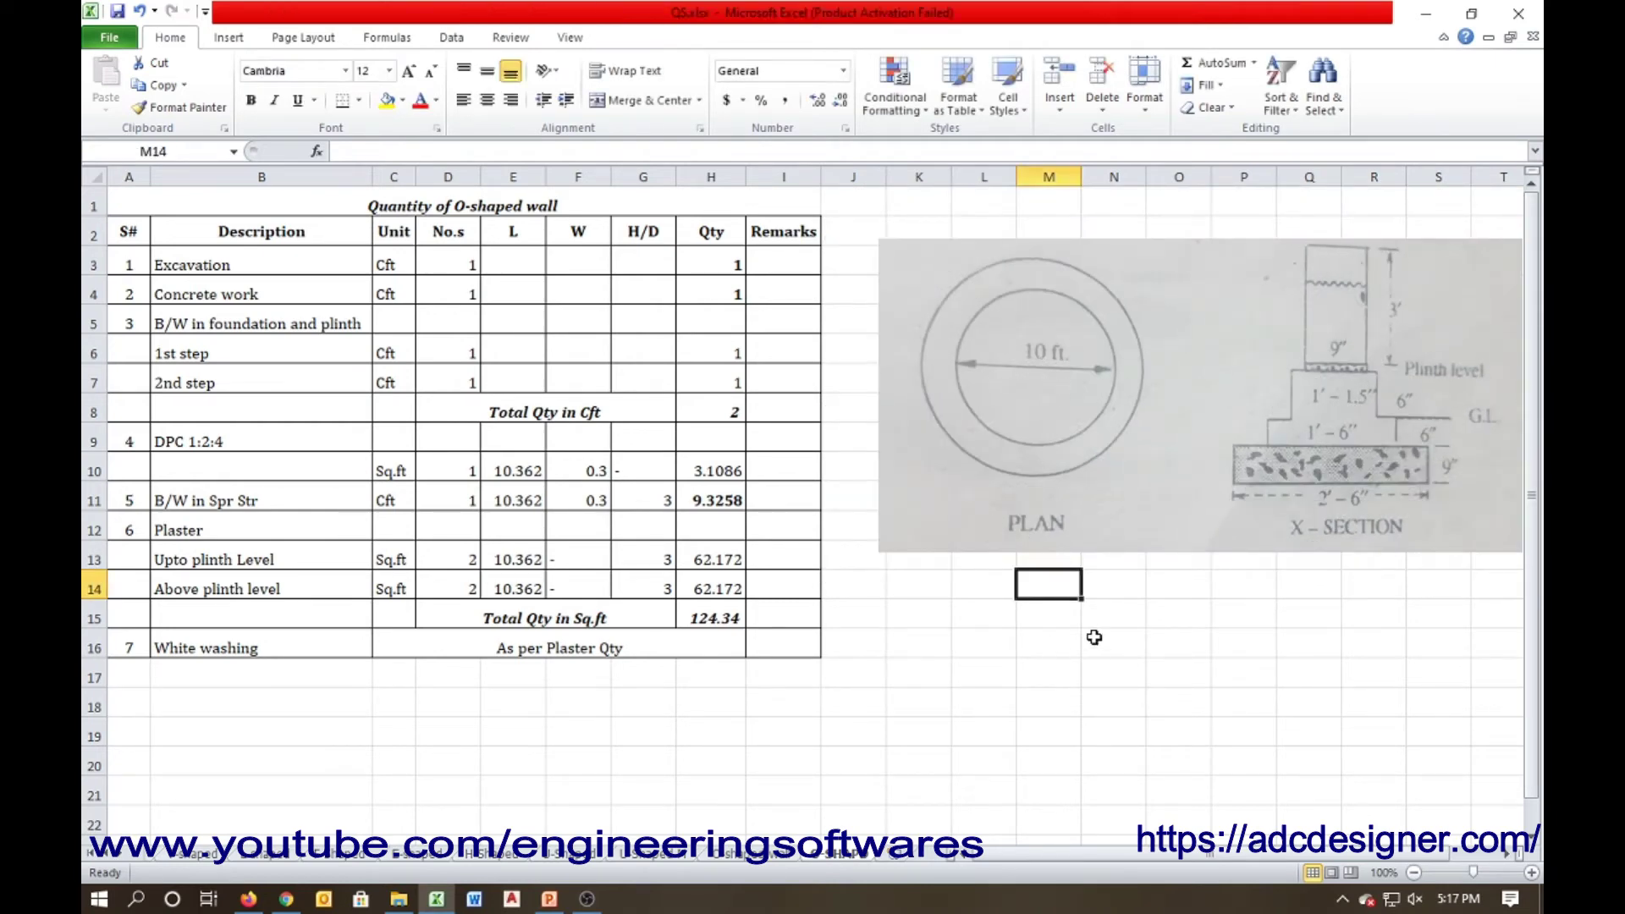
type("10")
key("Return")
key("Up")
key("Left")
type("Dia")
key("Return")
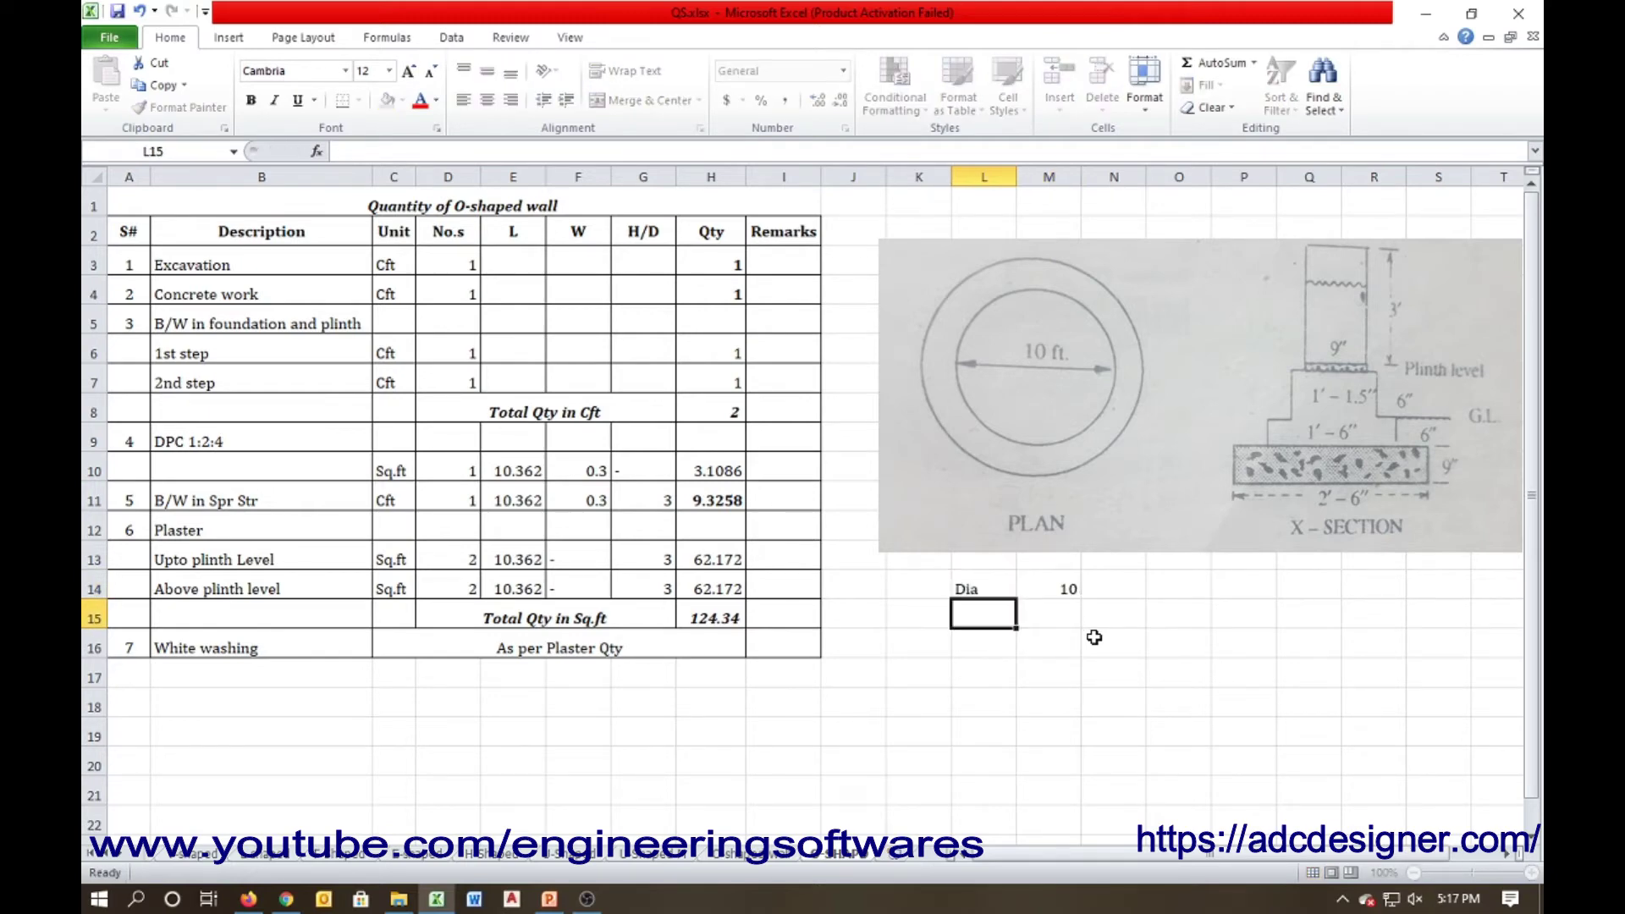
Enter the label "Centeline" in L15 and select the adjacent cell M15
type("Cent")
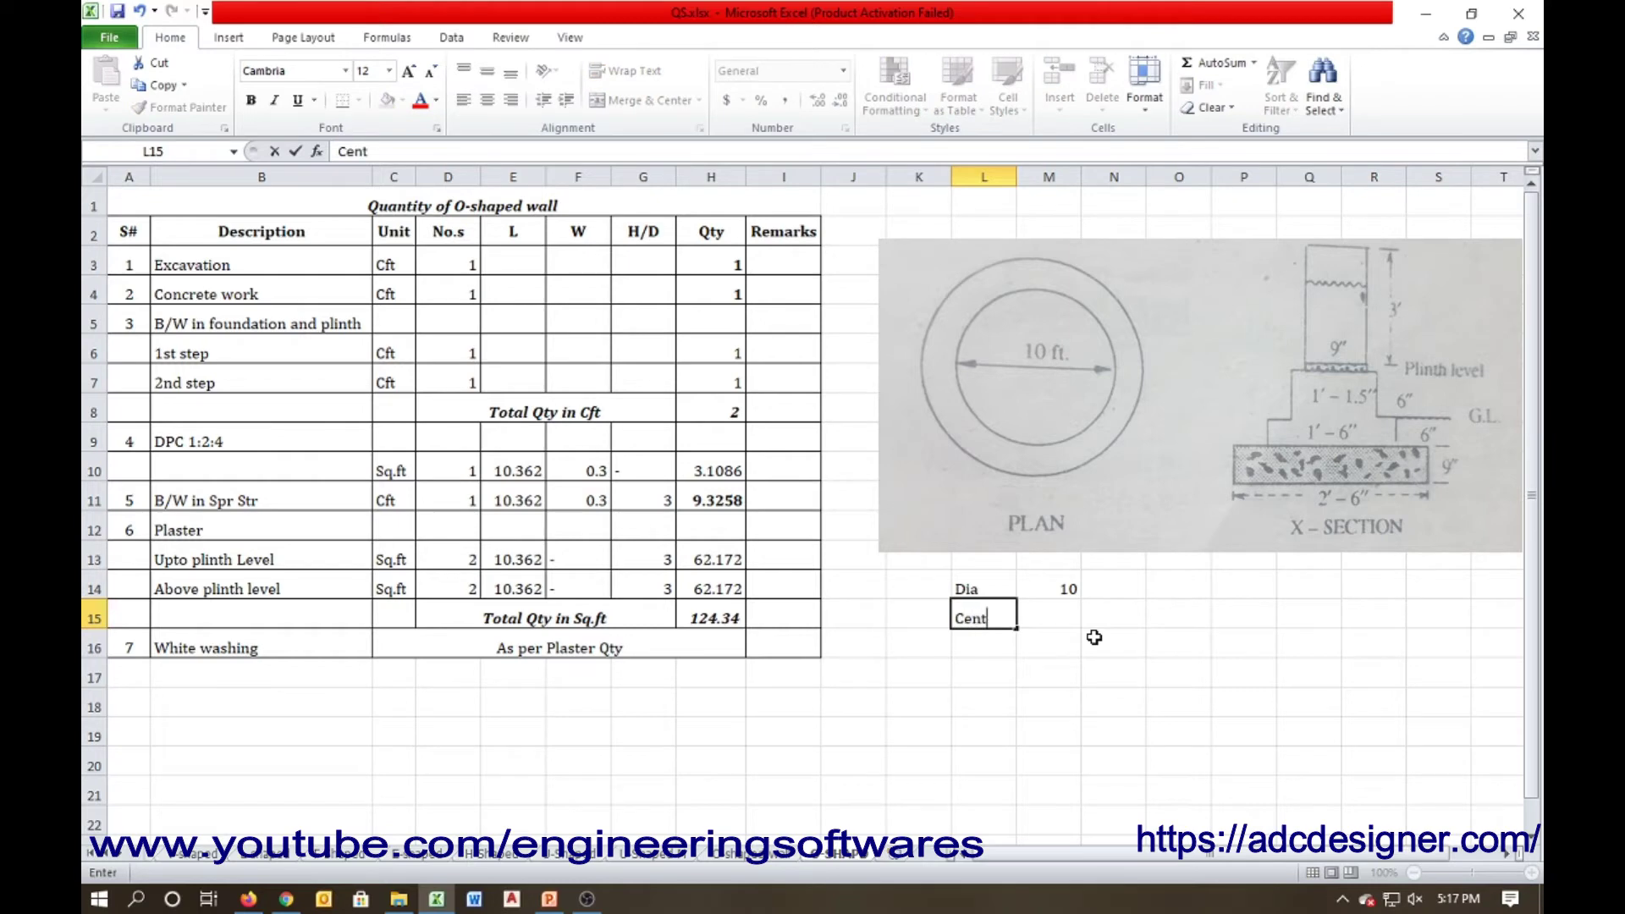
type("eline")
key("Return")
key("Up")
key("Right")
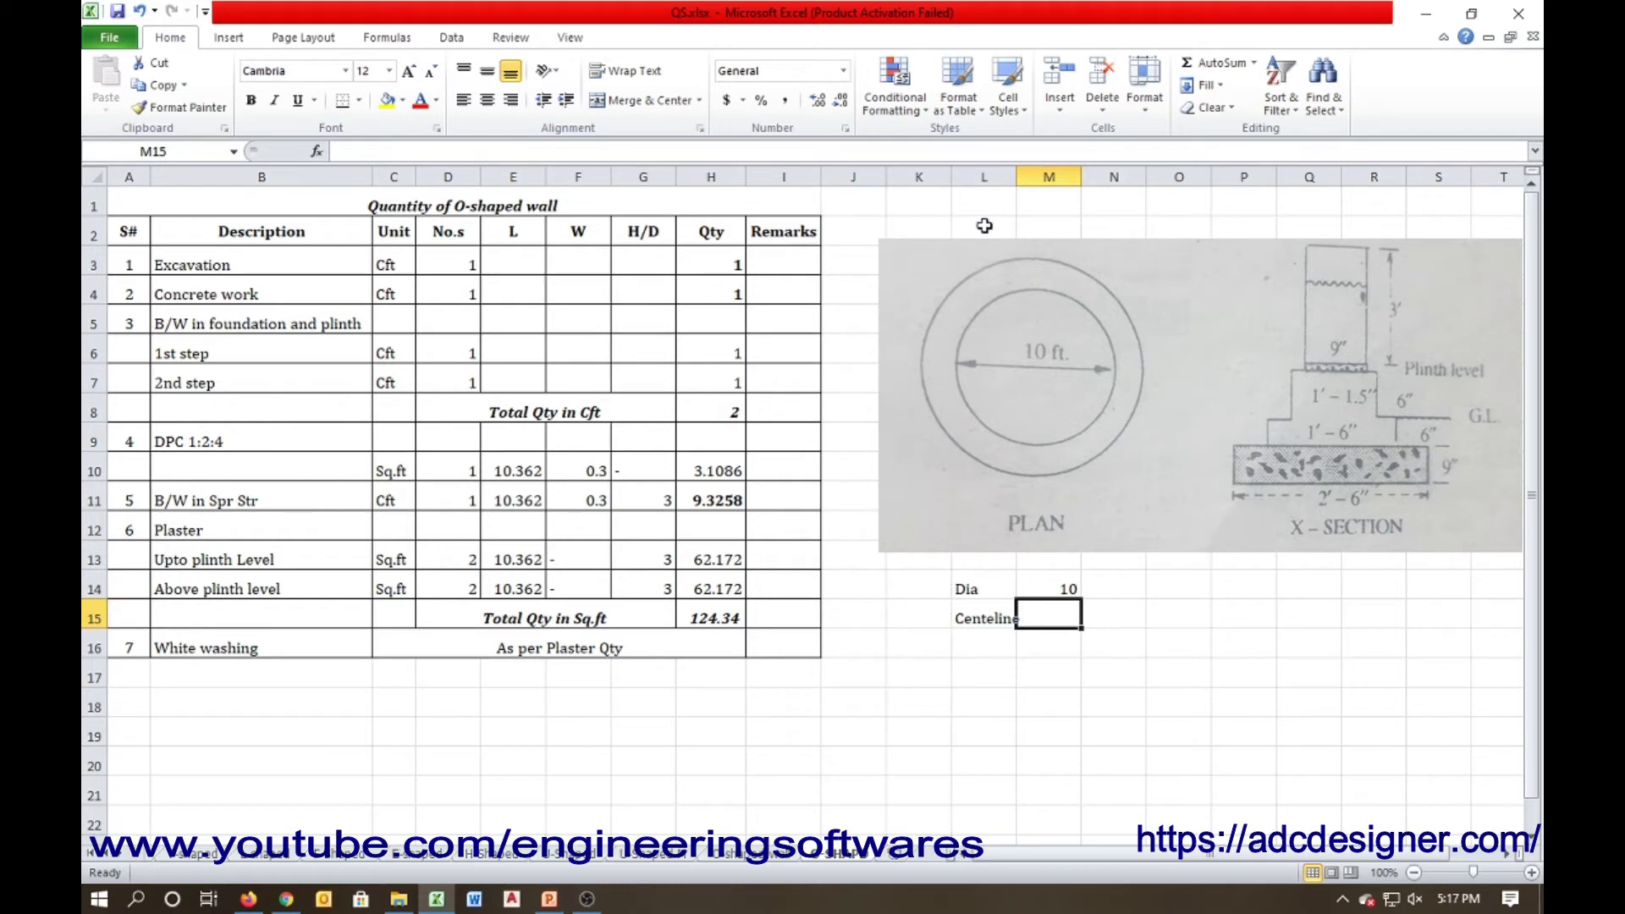
Widen column L to fit its labels and calculate the centreline diameter in M15 with =10+0.375+0.375
left_click(1041, 176)
left_click_drag(1021, 176, 1028, 176)
left_click(1040, 618)
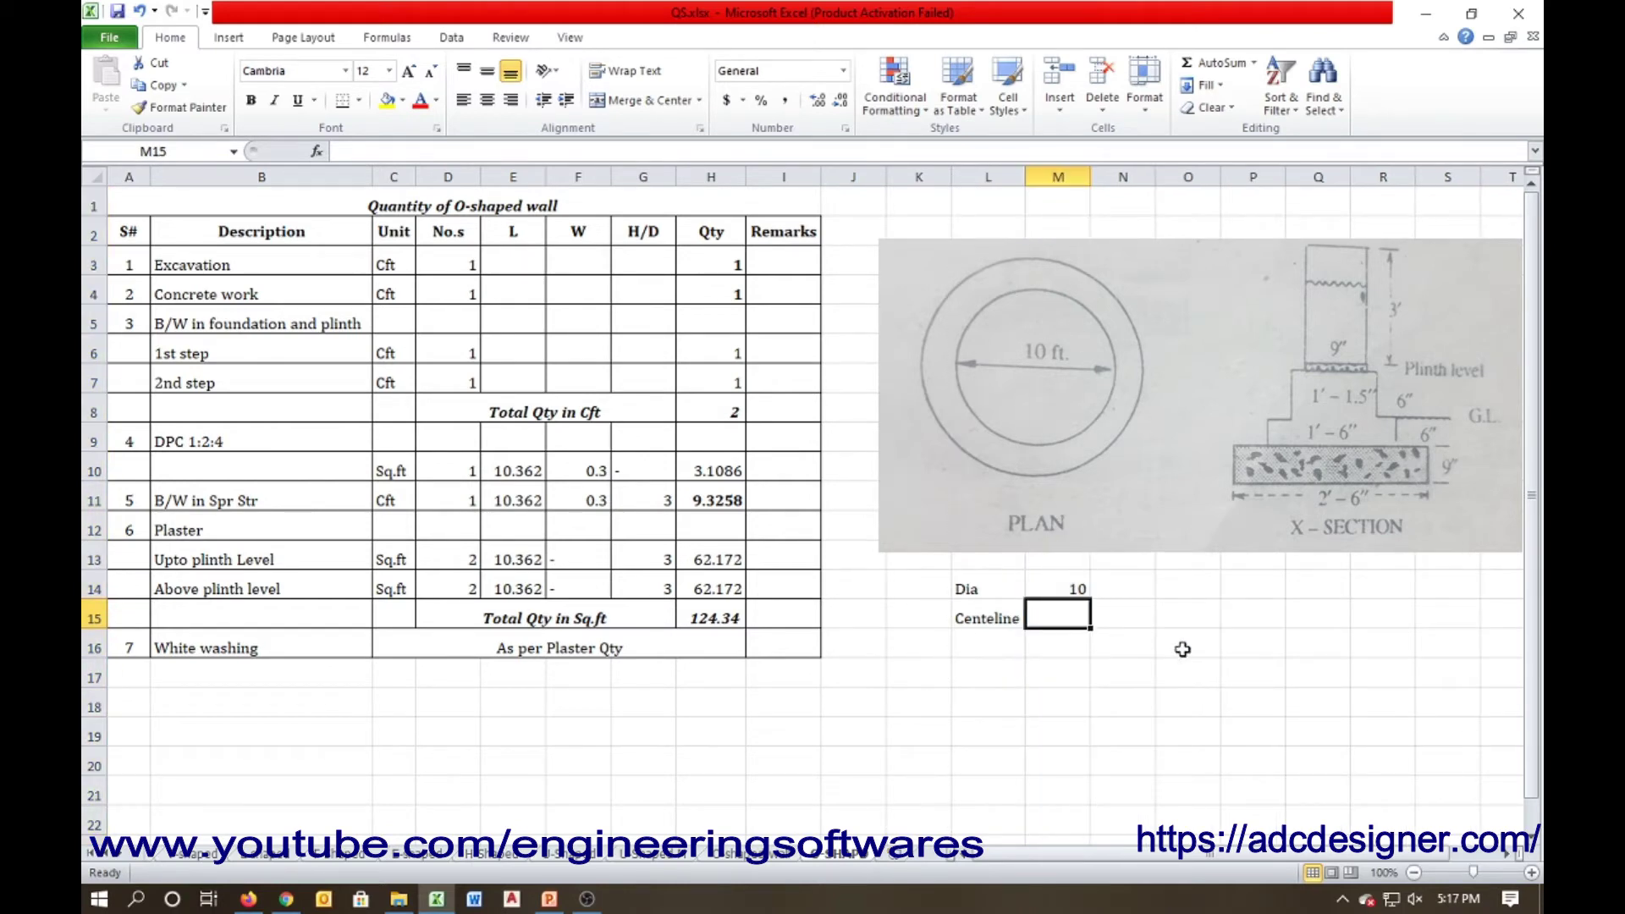
type("=10+0.375")
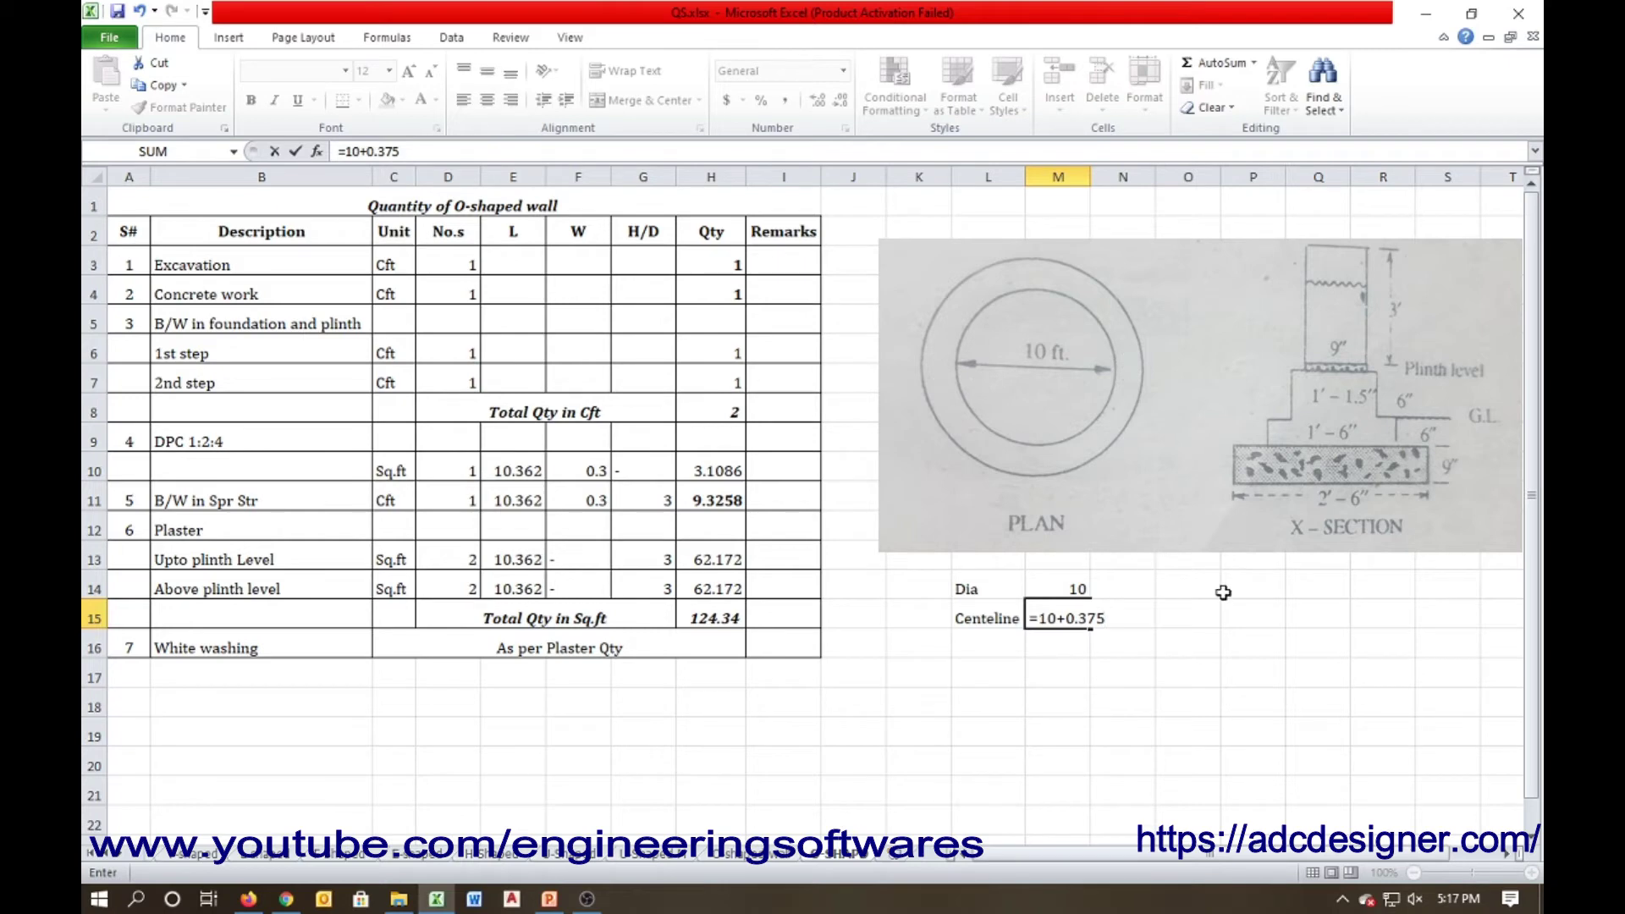
type("+0.375")
key("Return")
Add the label "L" in L16 and calculate the centreline length in M16 with =3.14*10.75
key("Left")
type("L")
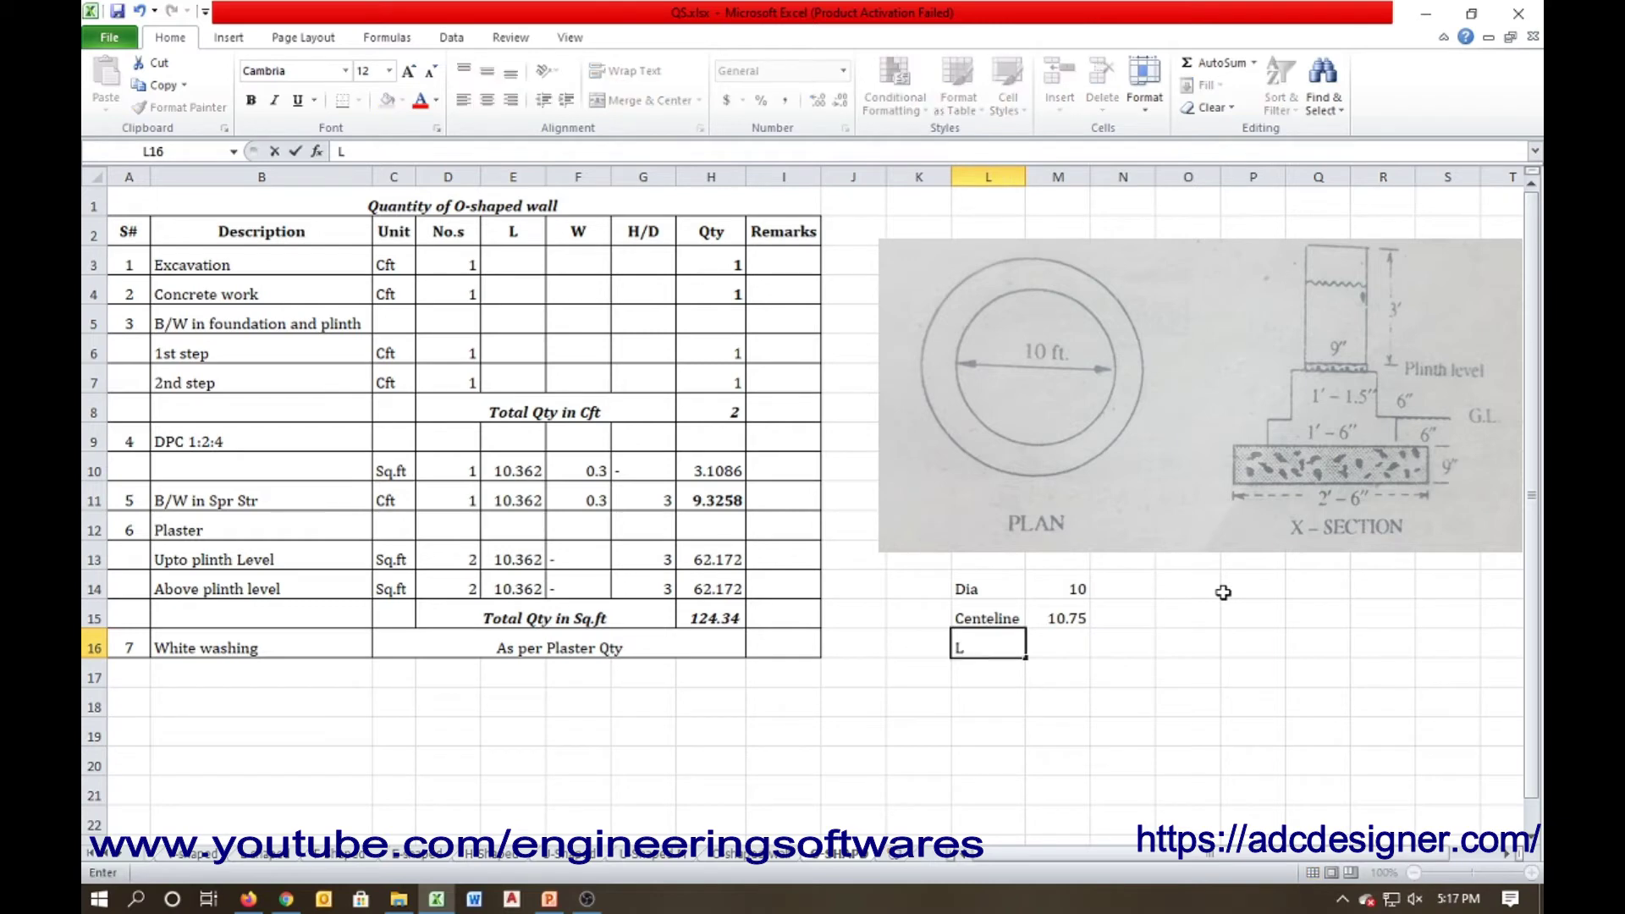
key("Tab")
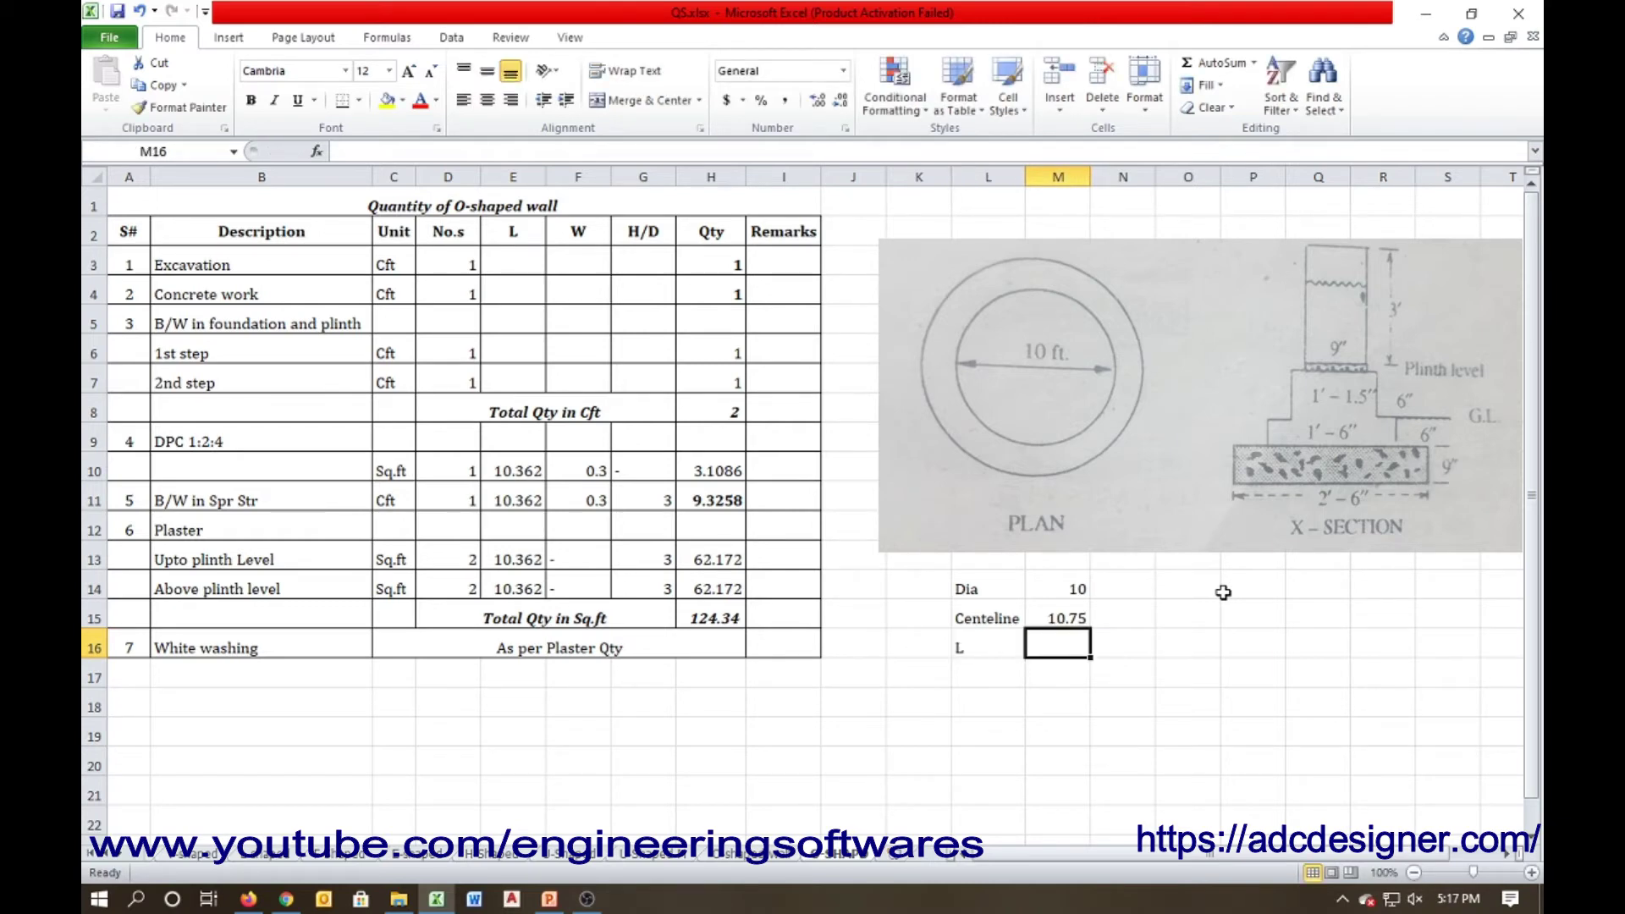
type("=3.")
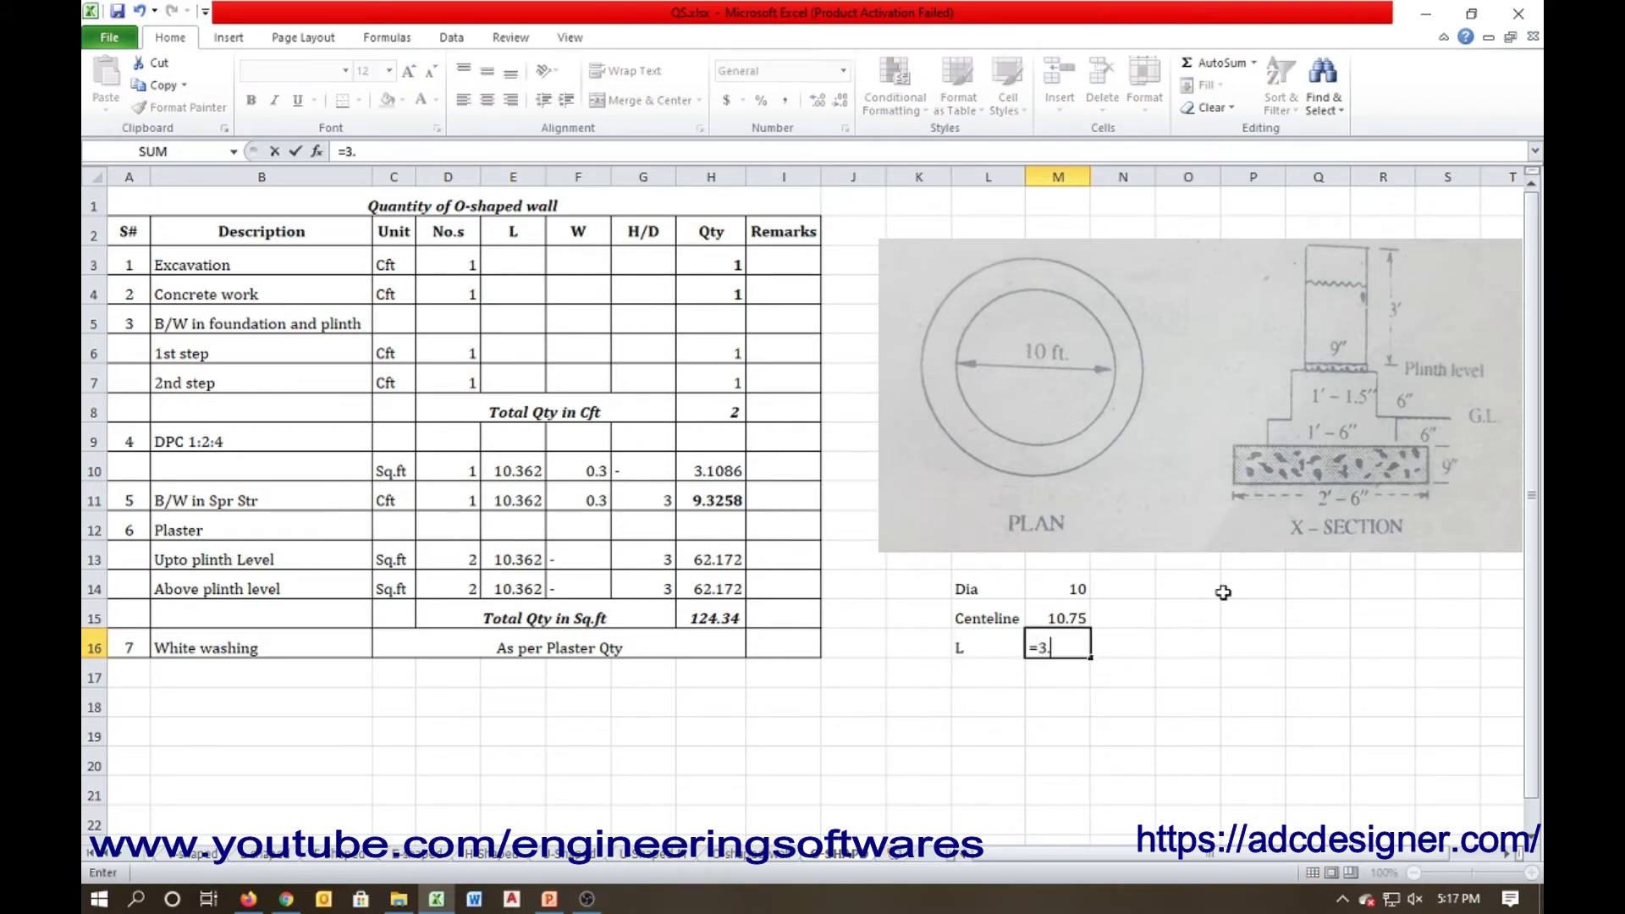
type("14*10.75")
key("Return")
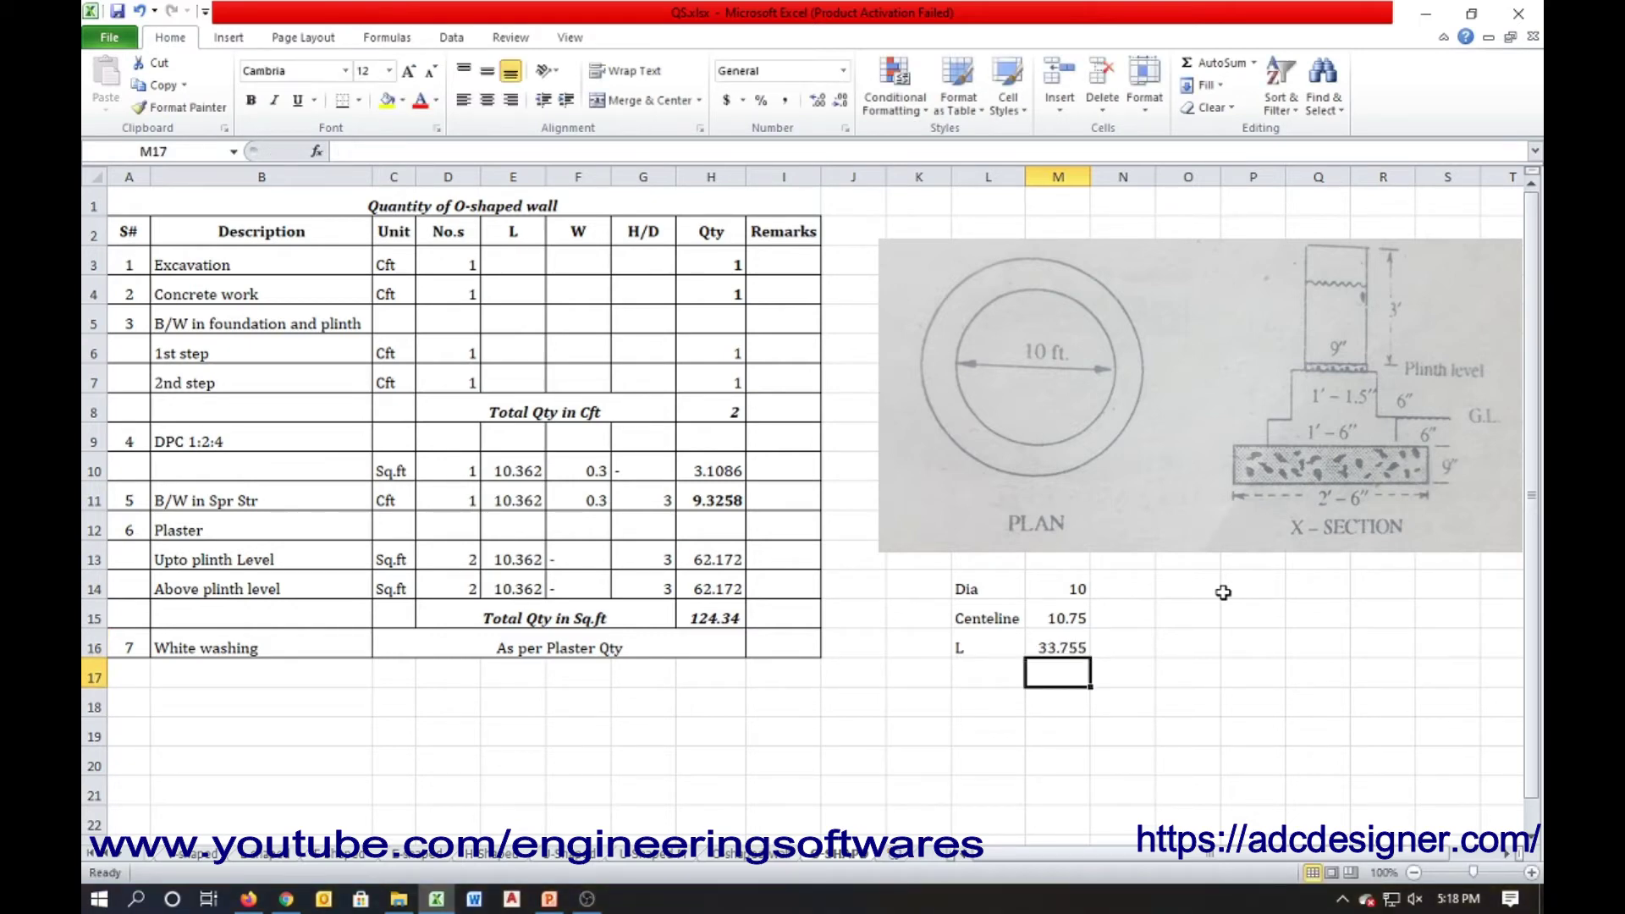
Link the Excavation length in E3 to the calculated length in M16
left_click(527, 269)
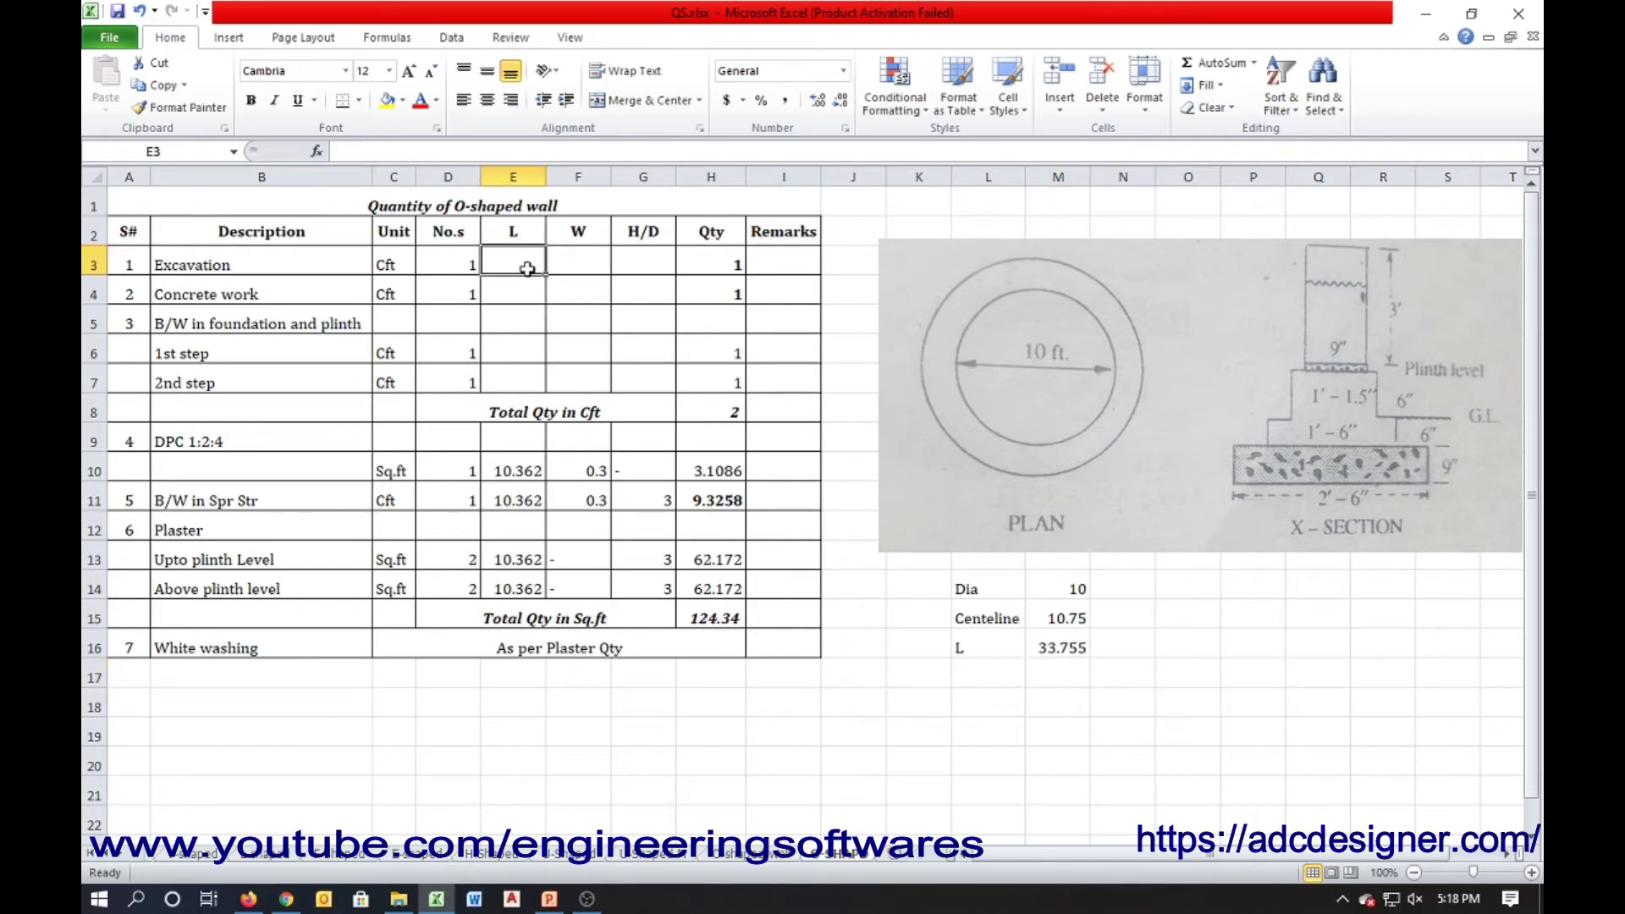
type("=")
left_click(1060, 647)
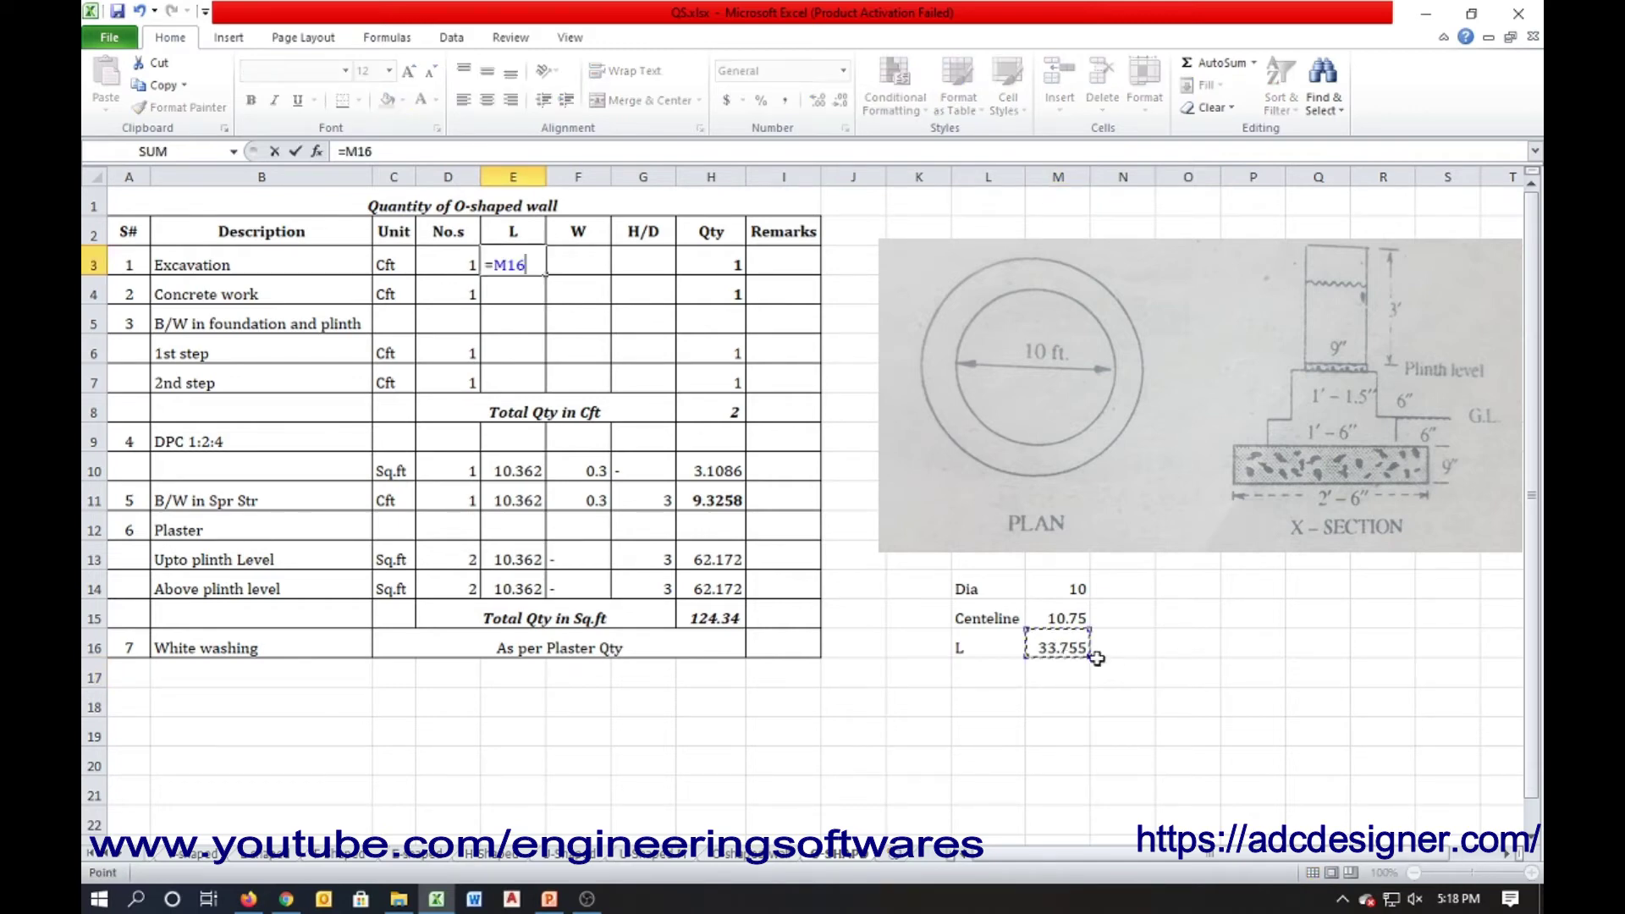
key("Return")
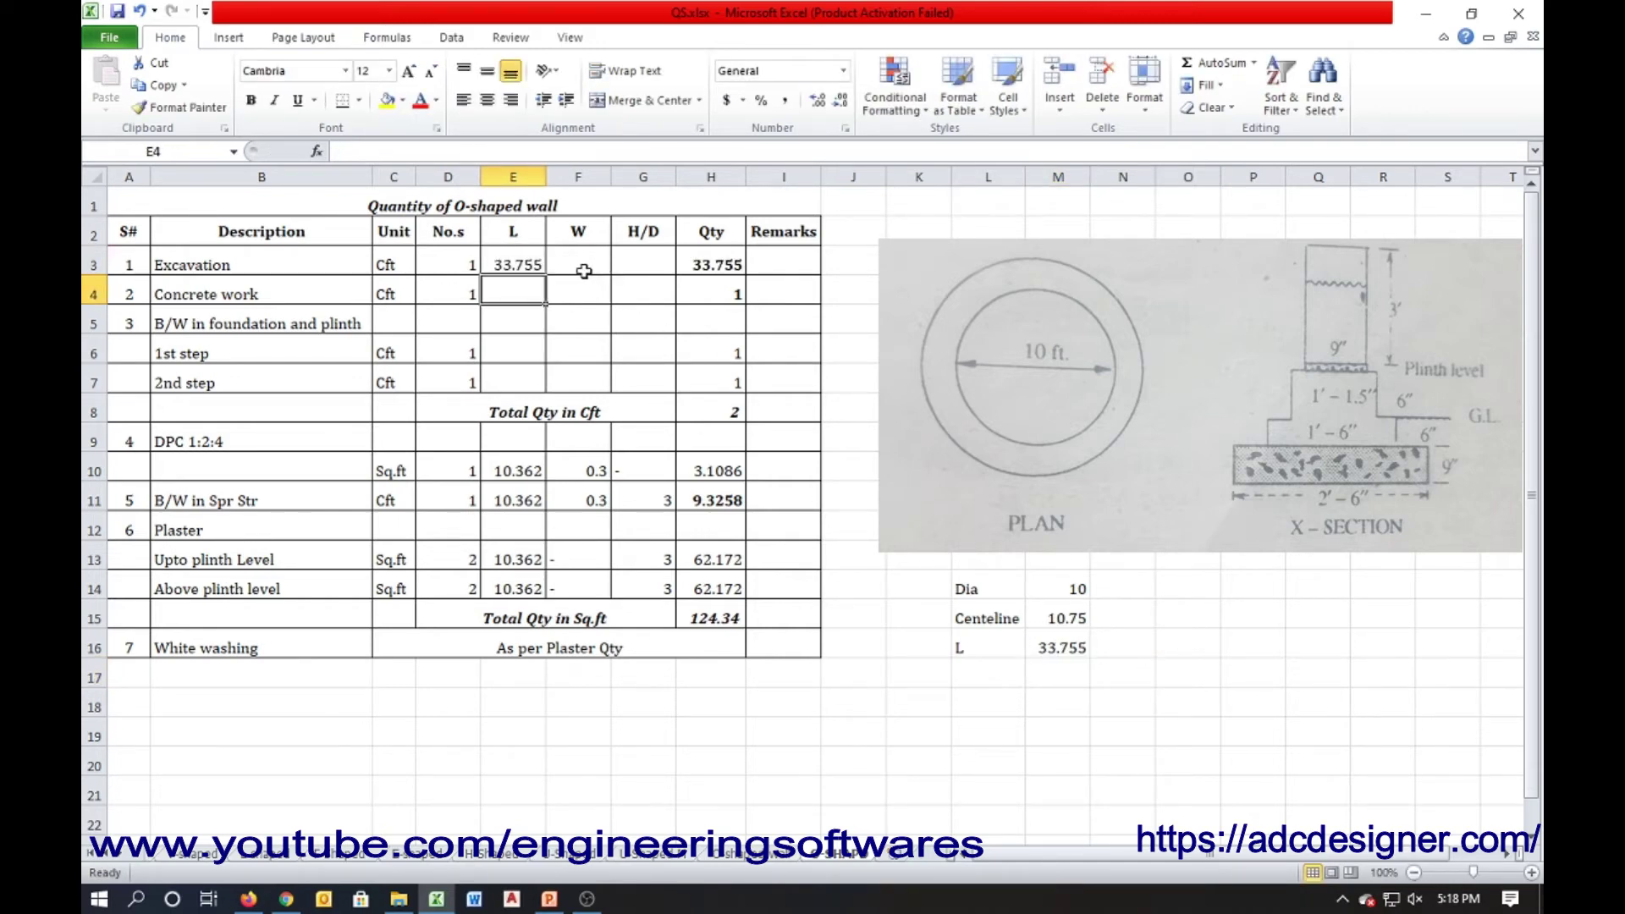
Set the Excavation width to 2.5 in F3 and its depth to 1.25 in G3
left_click(583, 267)
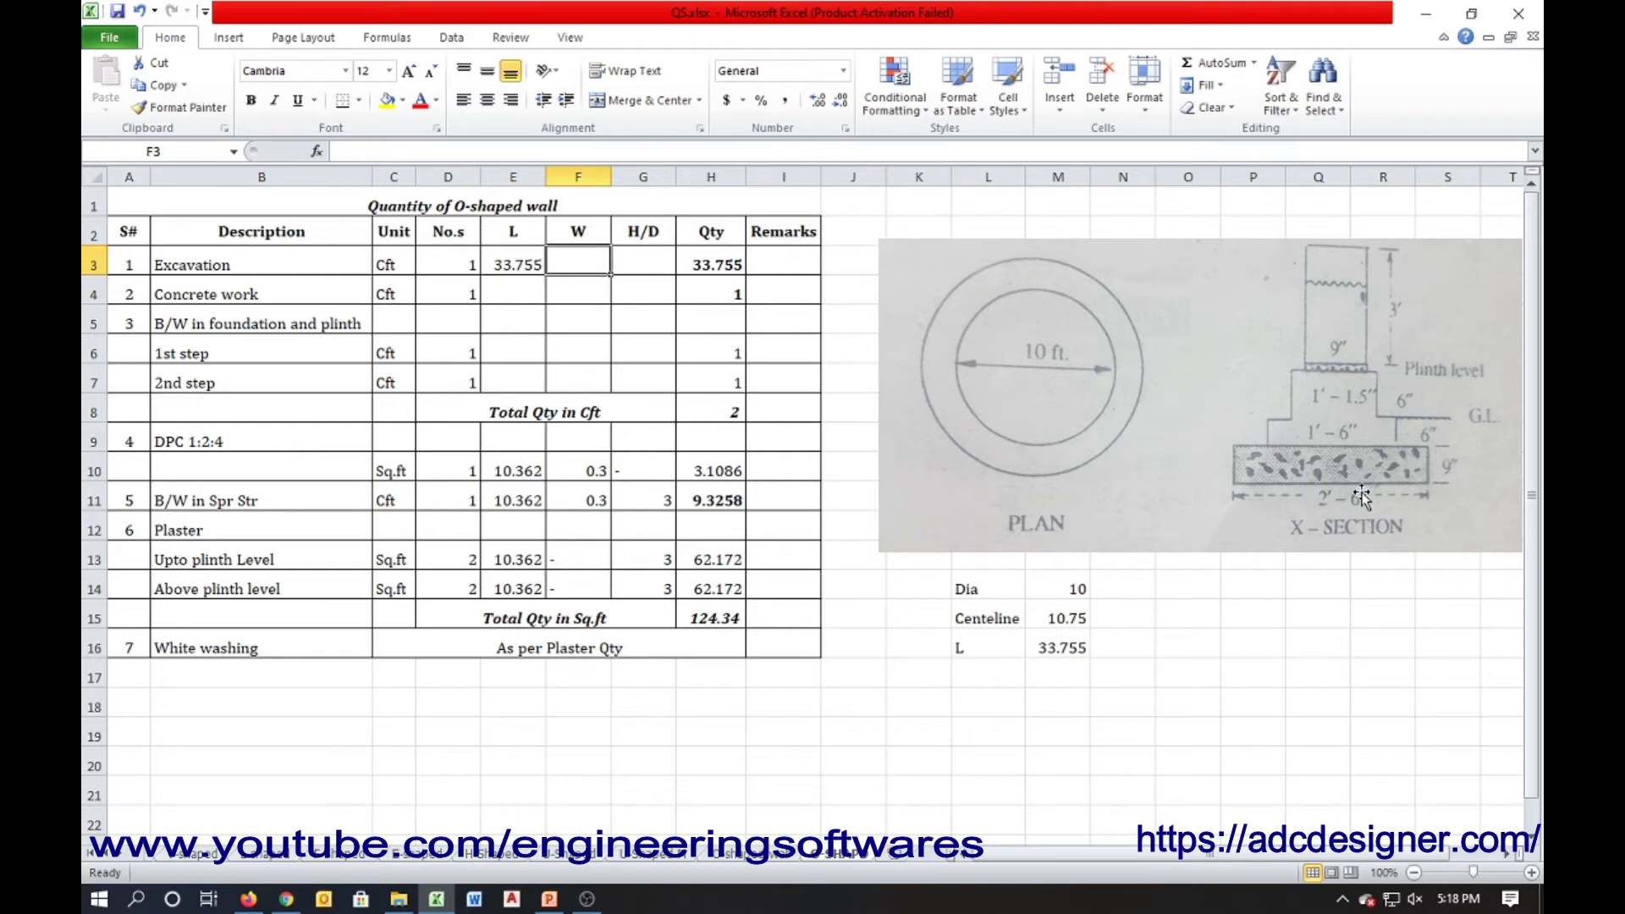
type("2.5")
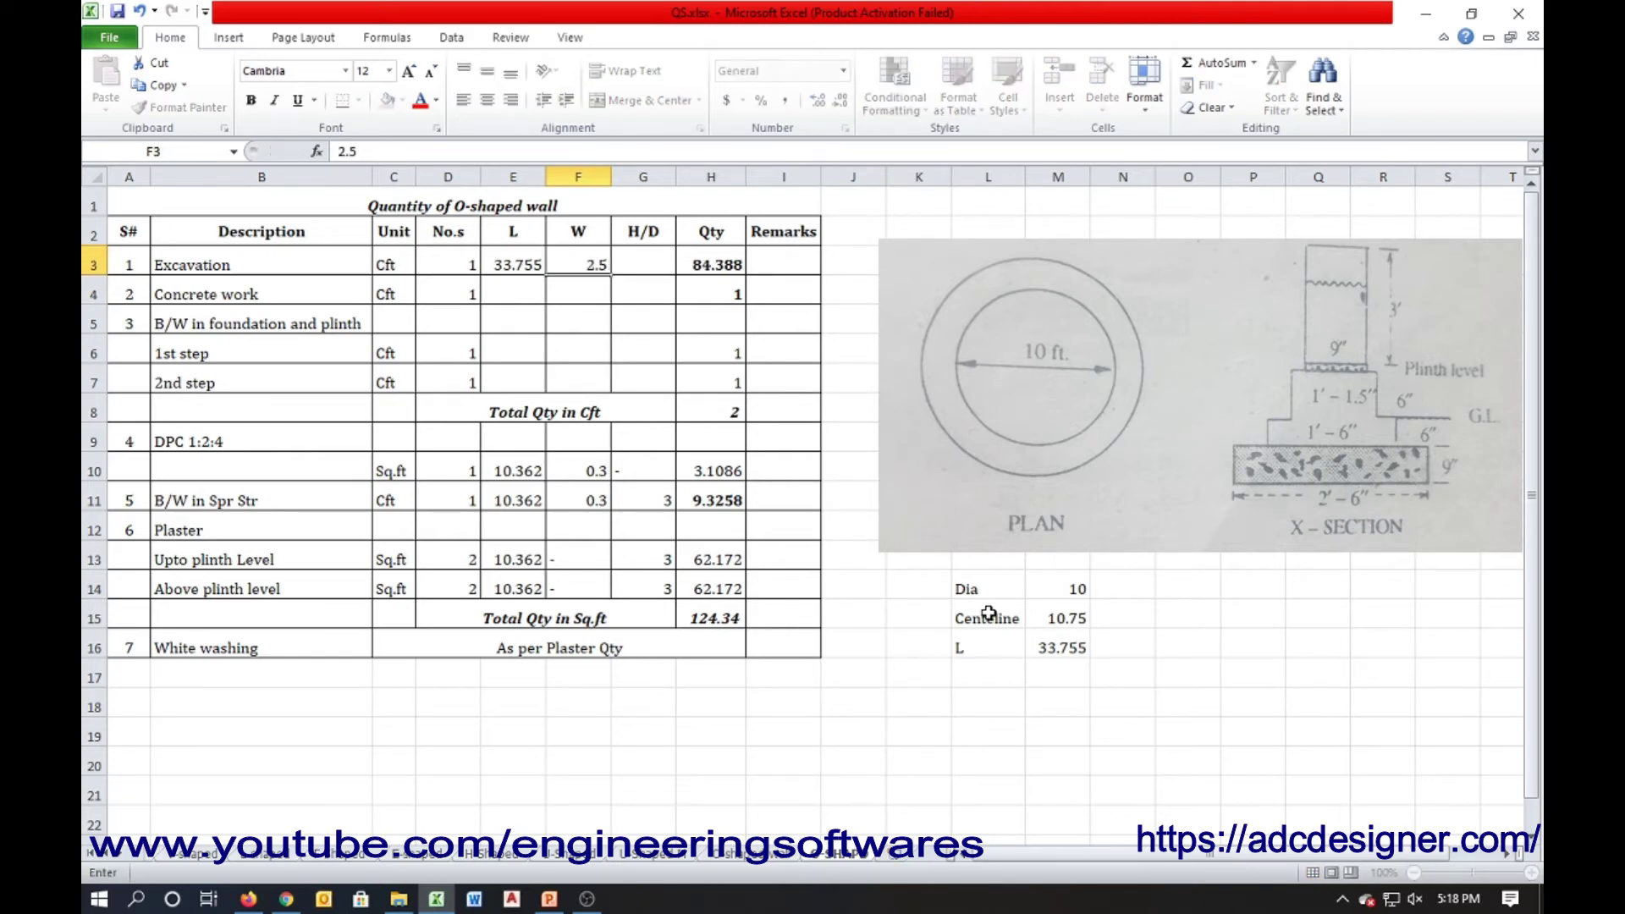
key("Return")
key("Up")
key("Right")
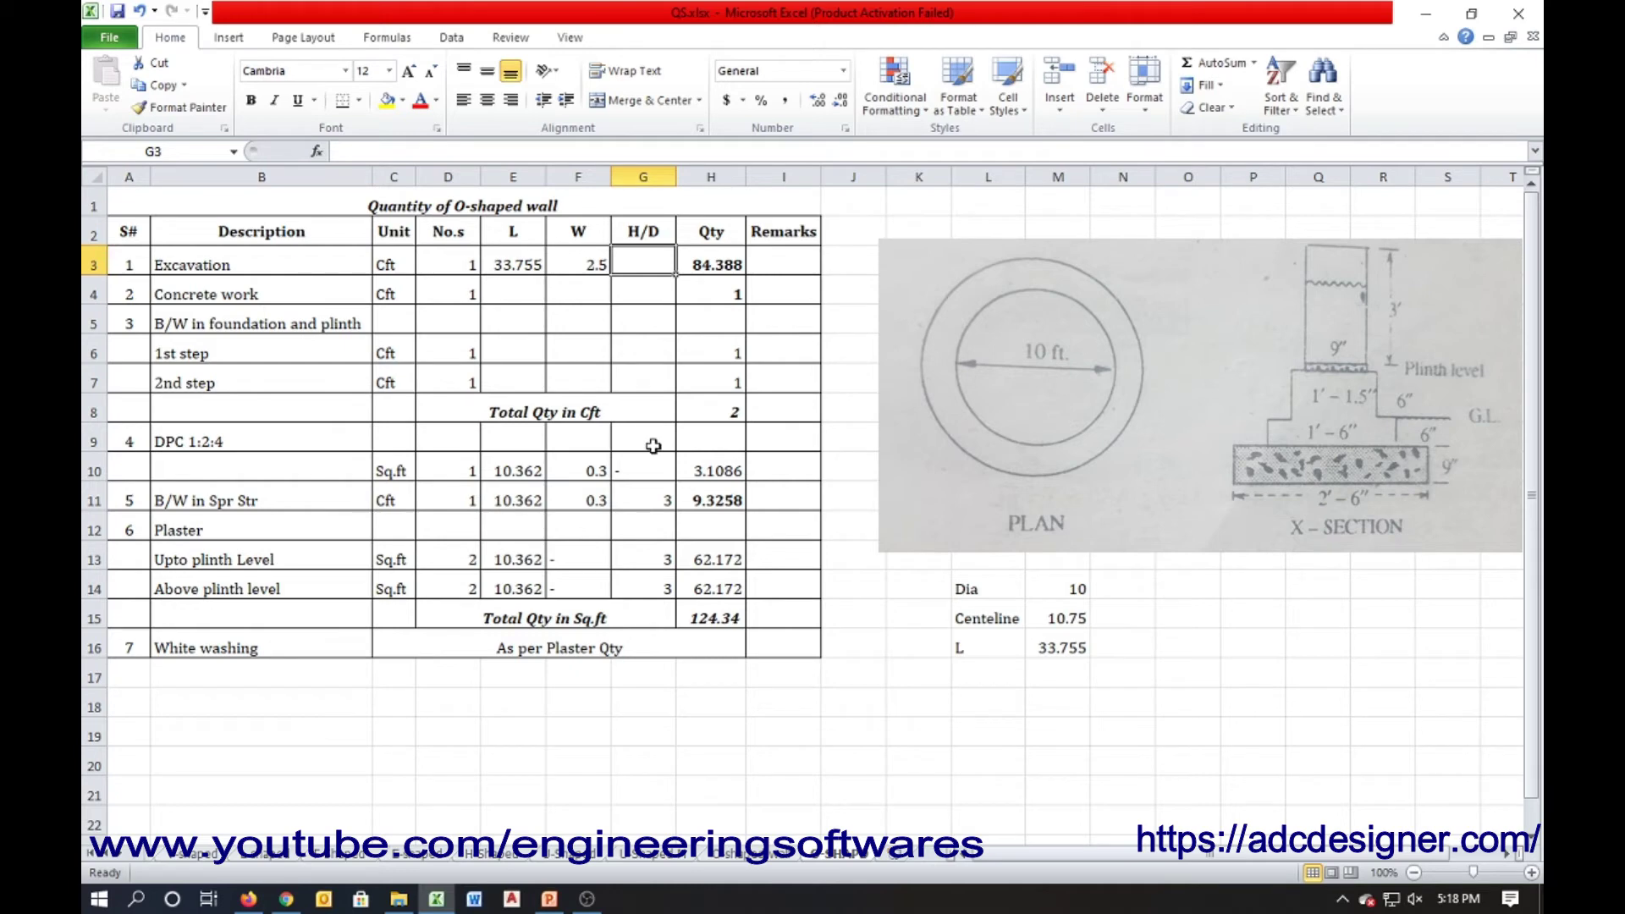
type("1.25")
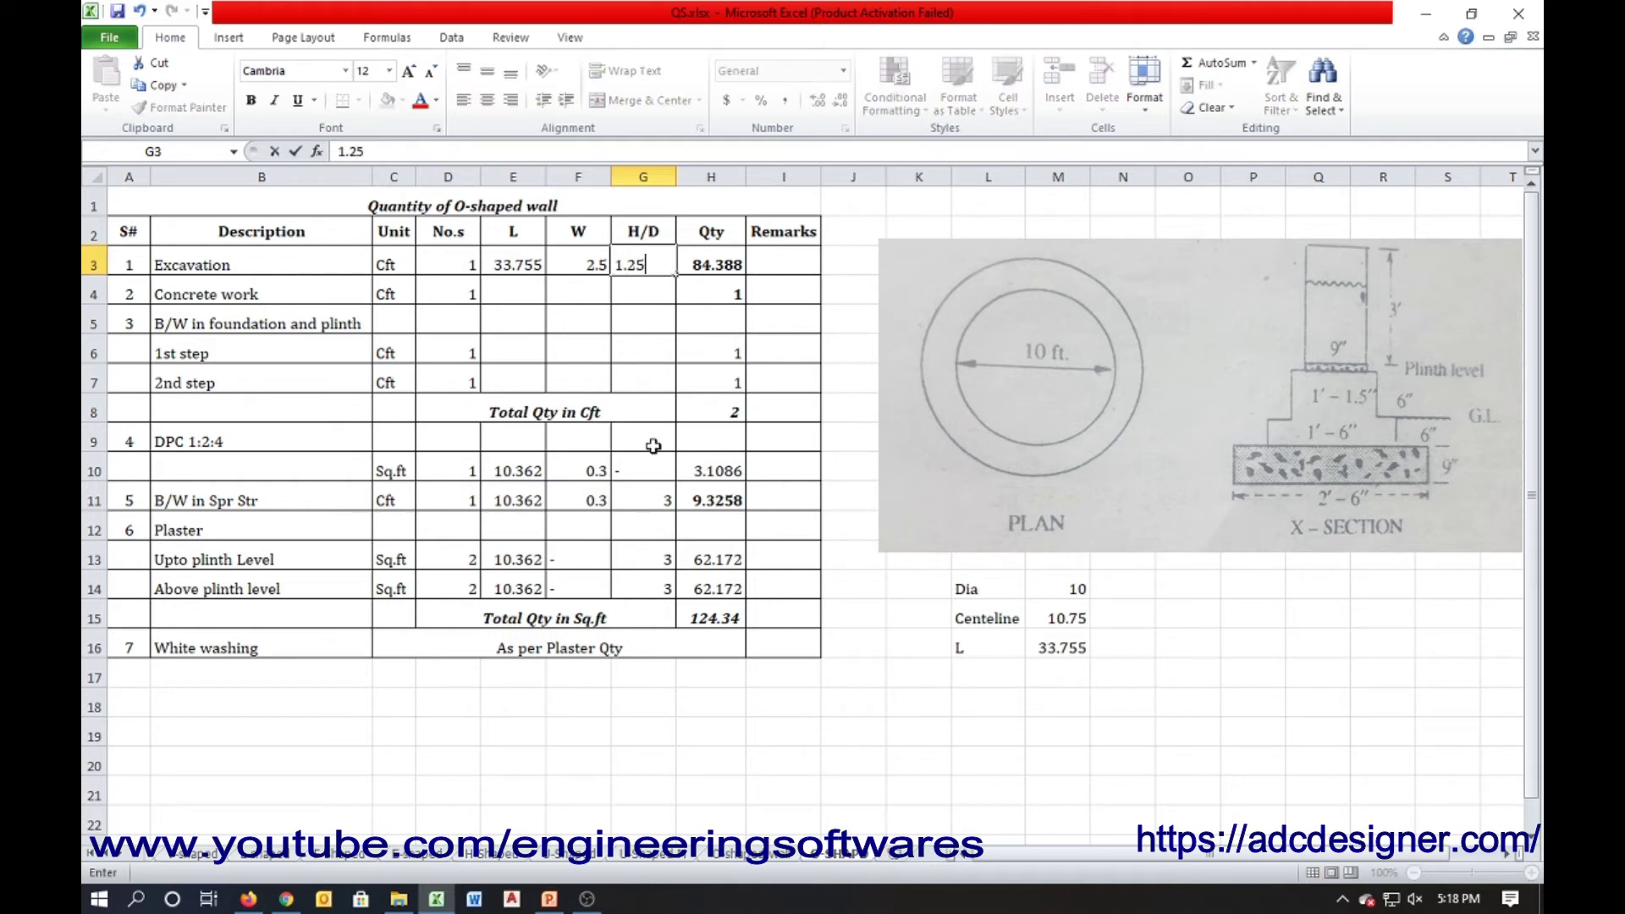
key("Return")
key("Up")
key("Right")
key("Right")
type("Cft")
key("Return")
key("Left")
key("Left")
key("Left")
key("Up")
key("Right")
key("Right")
key("Right")
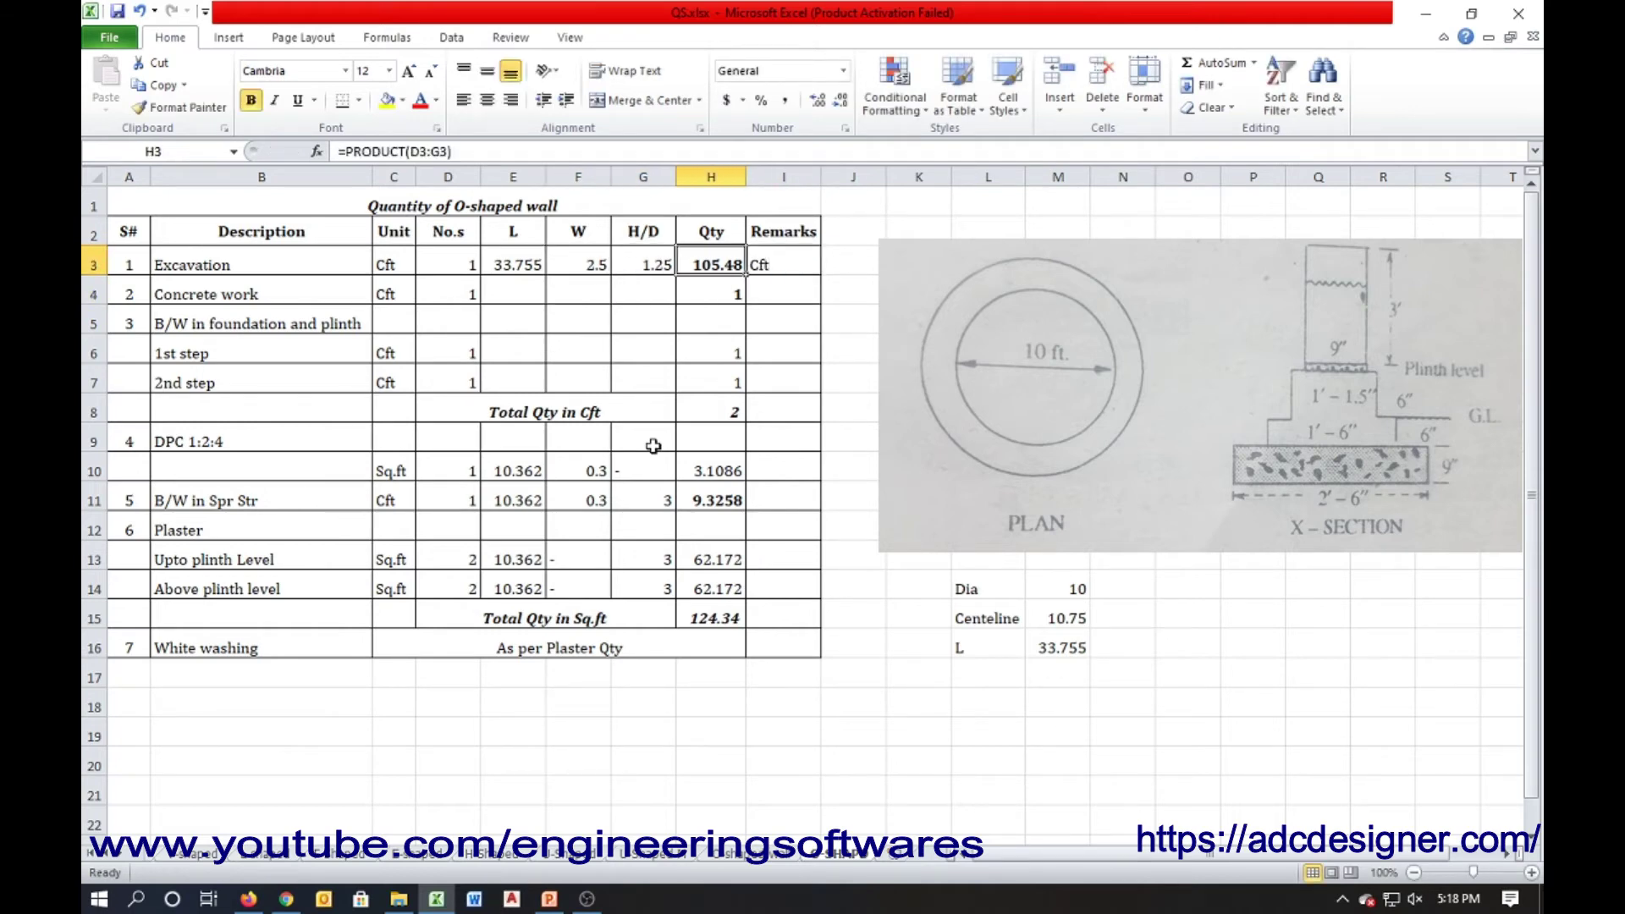
key("Delete")
key("Left")
key("Left")
key("Left")
key("Left")
key("Left")
key("Left")
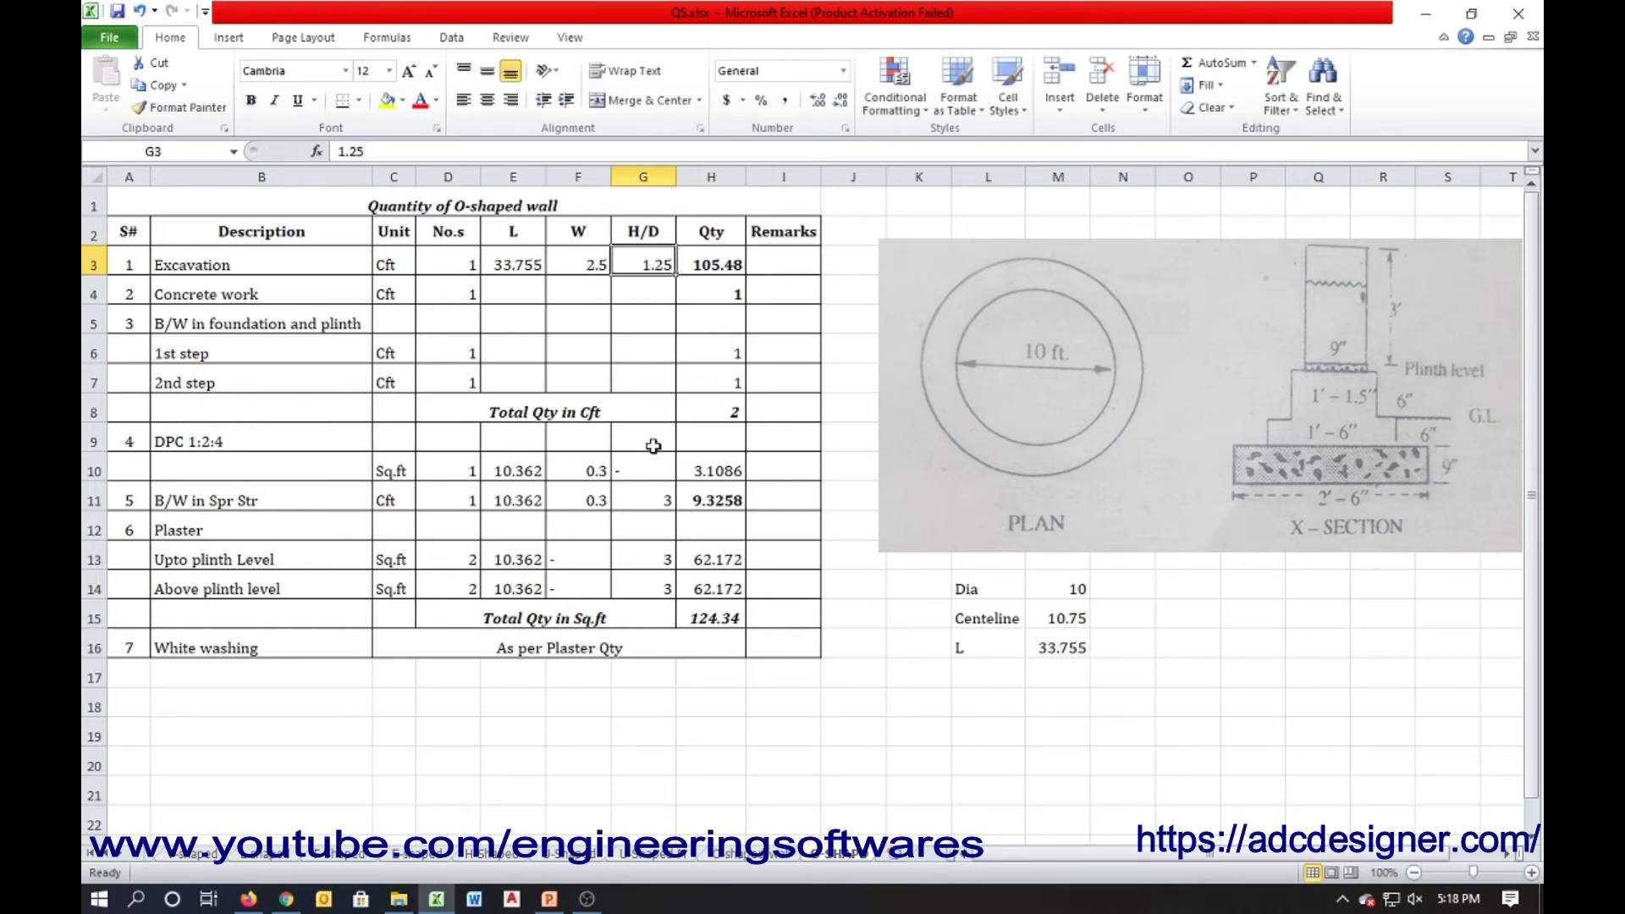
Fill in the Concrete work row with length 33.755, width 2.5 and depth 0.75
key("Down")
key("Right")
key("Right")
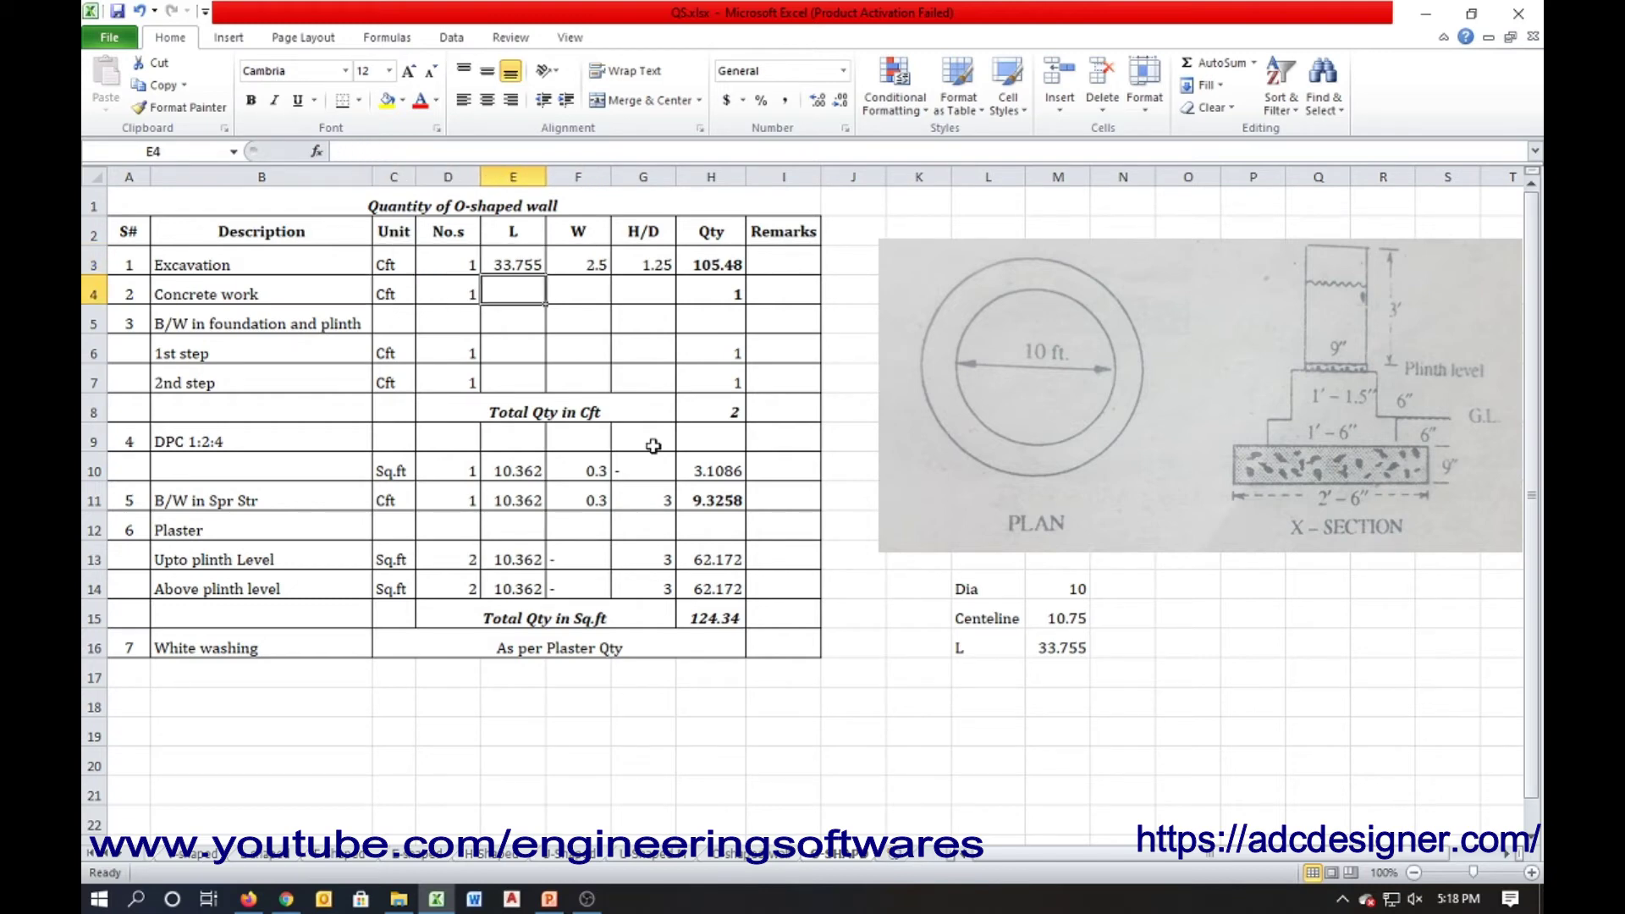
key("ctrl+d")
type("33.755")
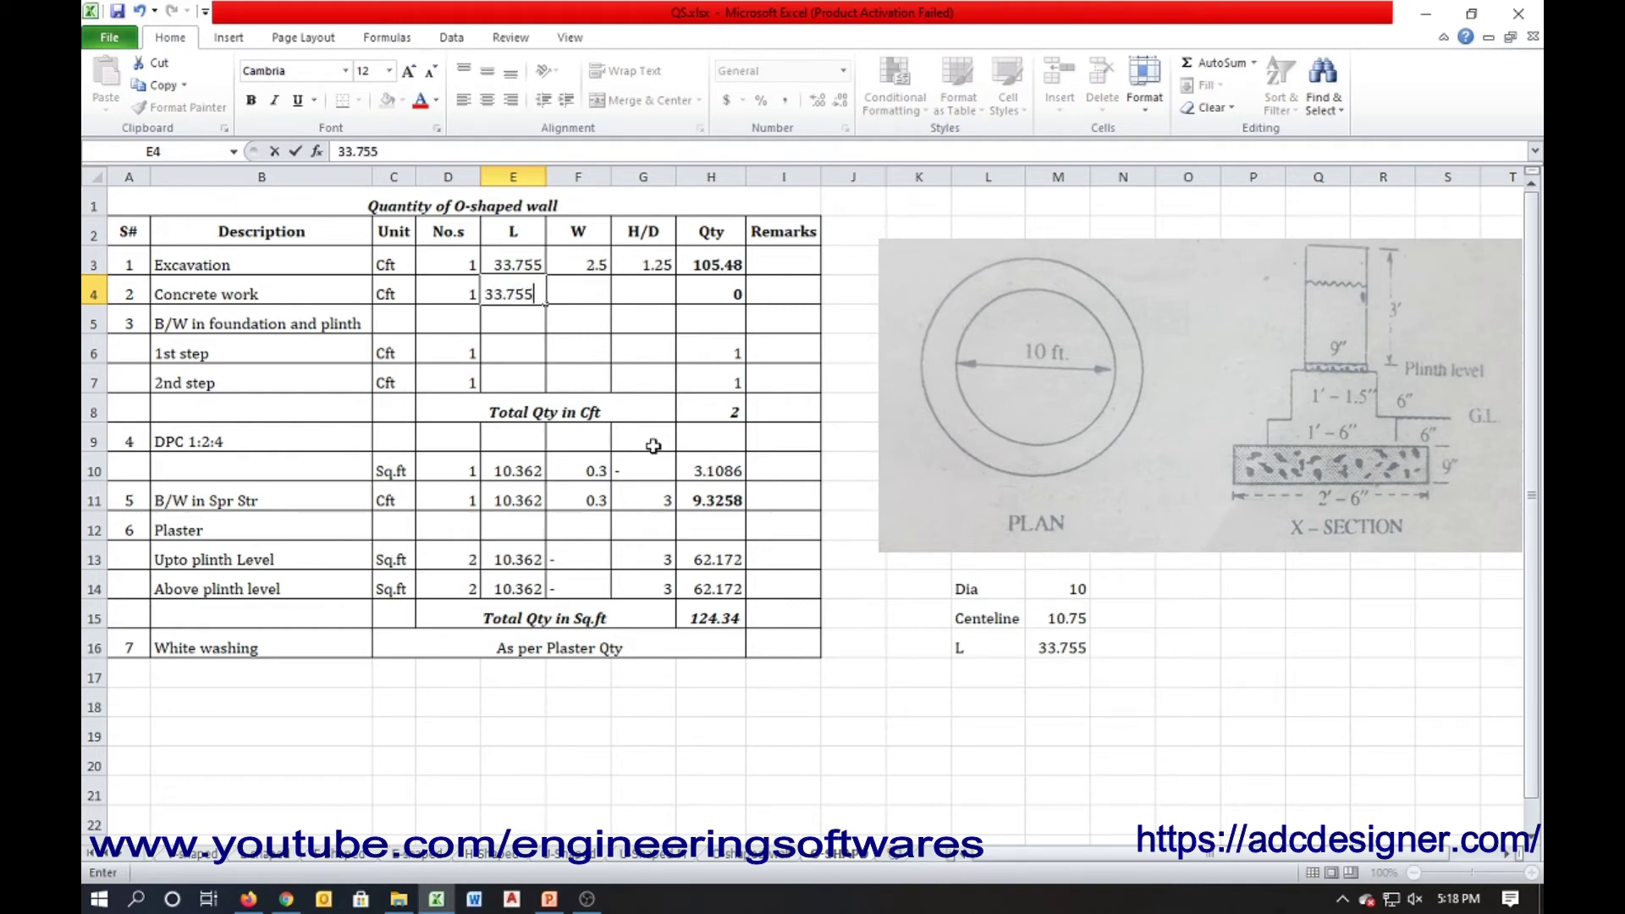
key("Right")
type("2.5")
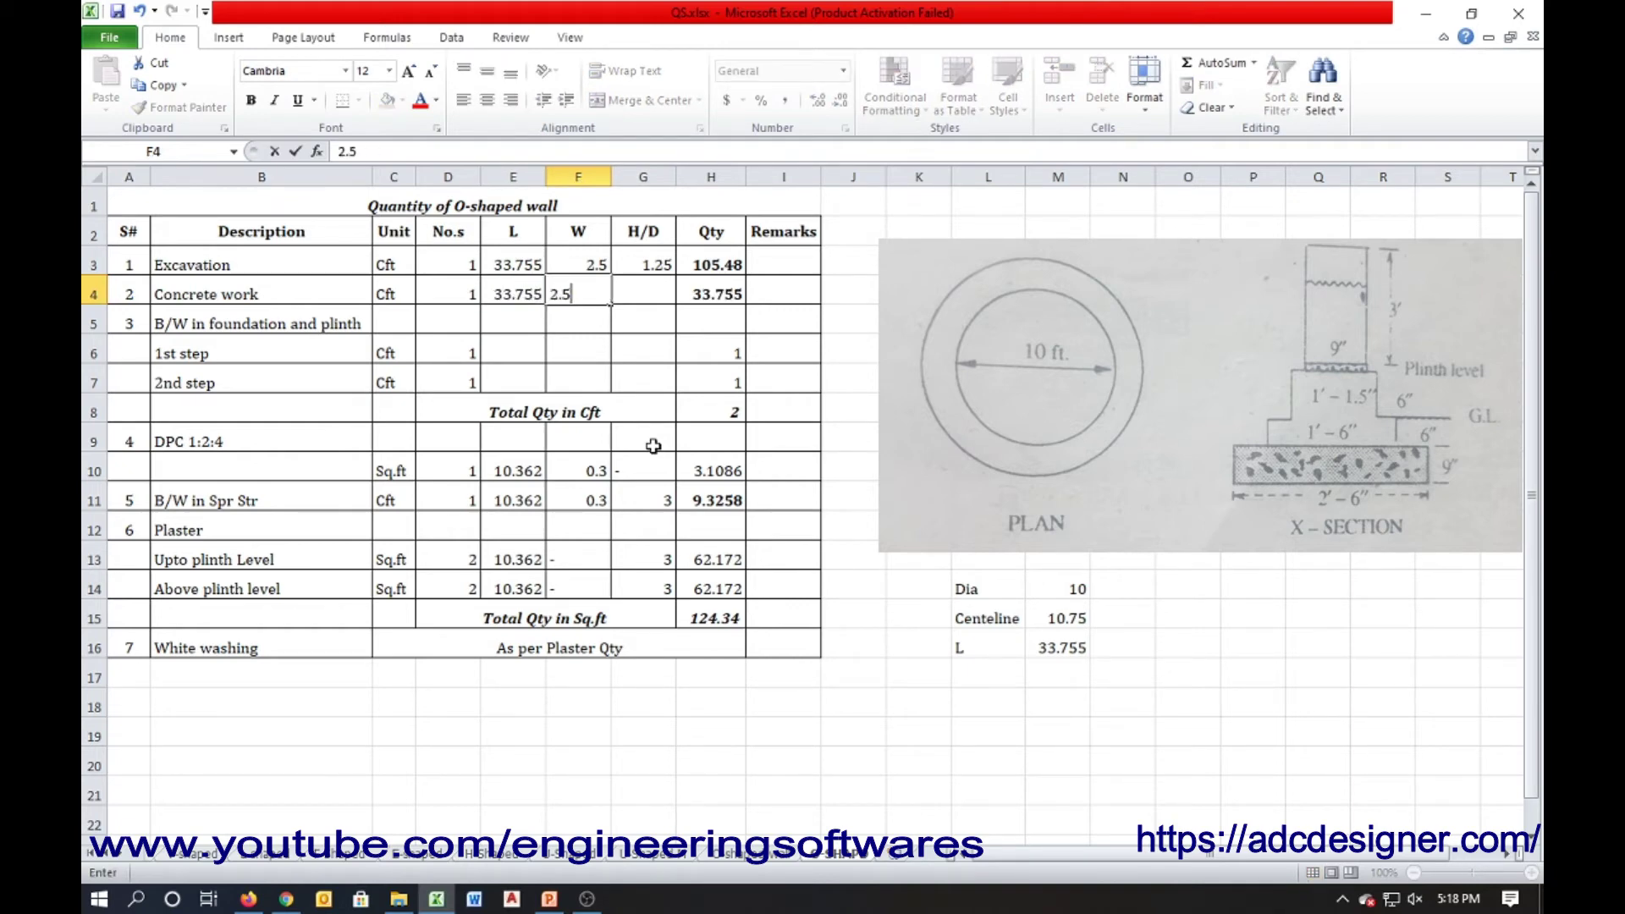
key("Right")
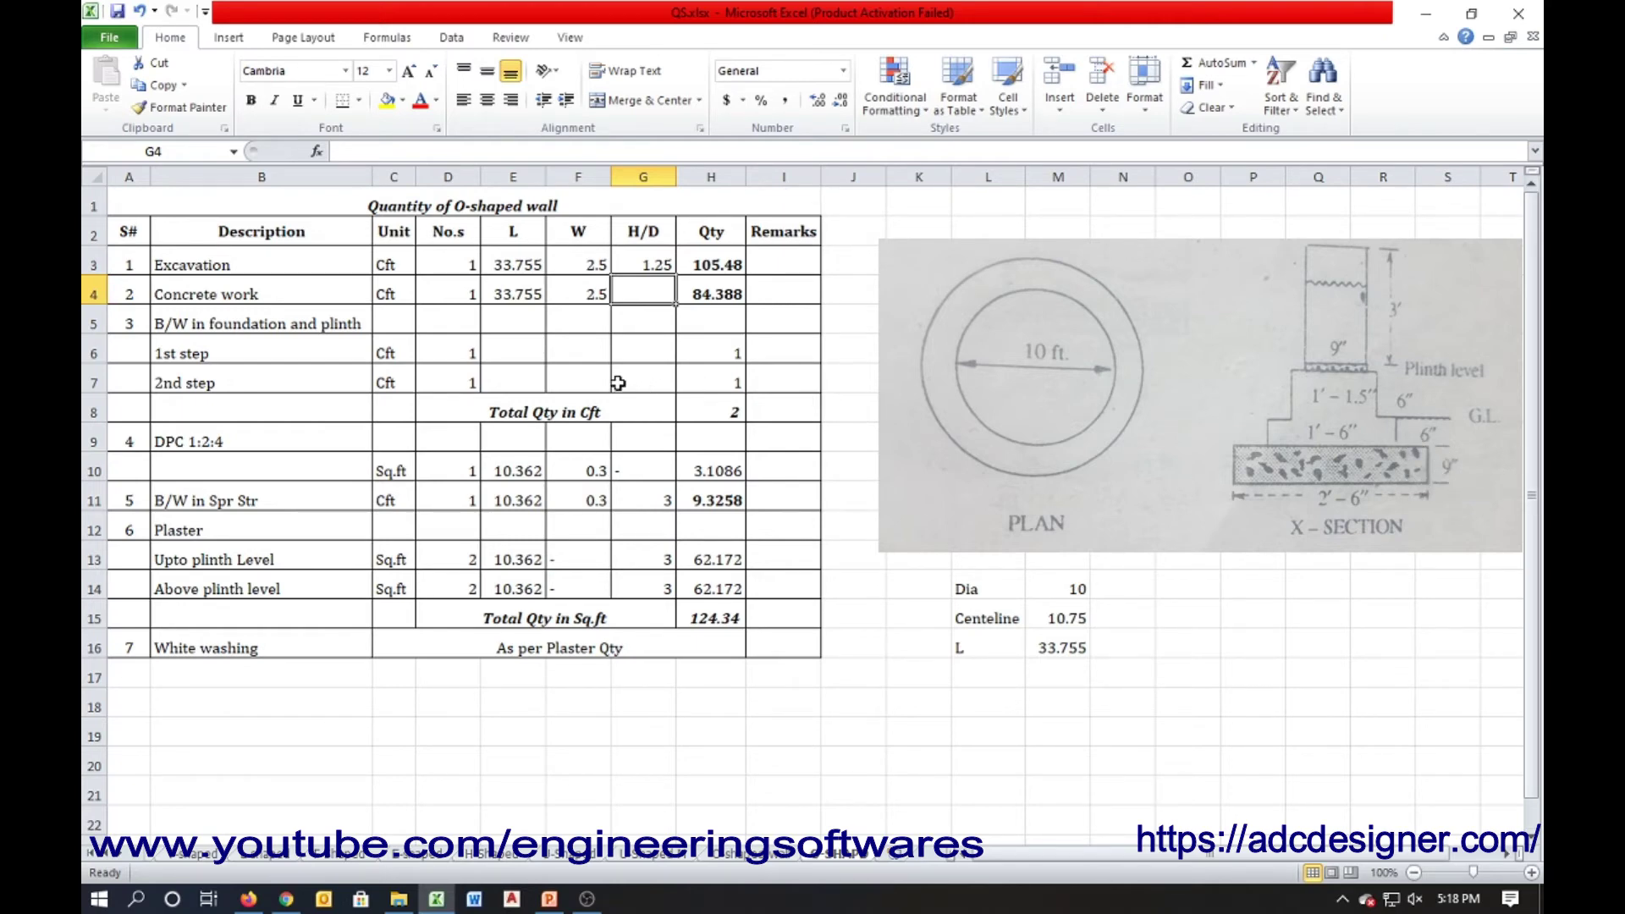
type("0.75")
key("Return")
type("3")
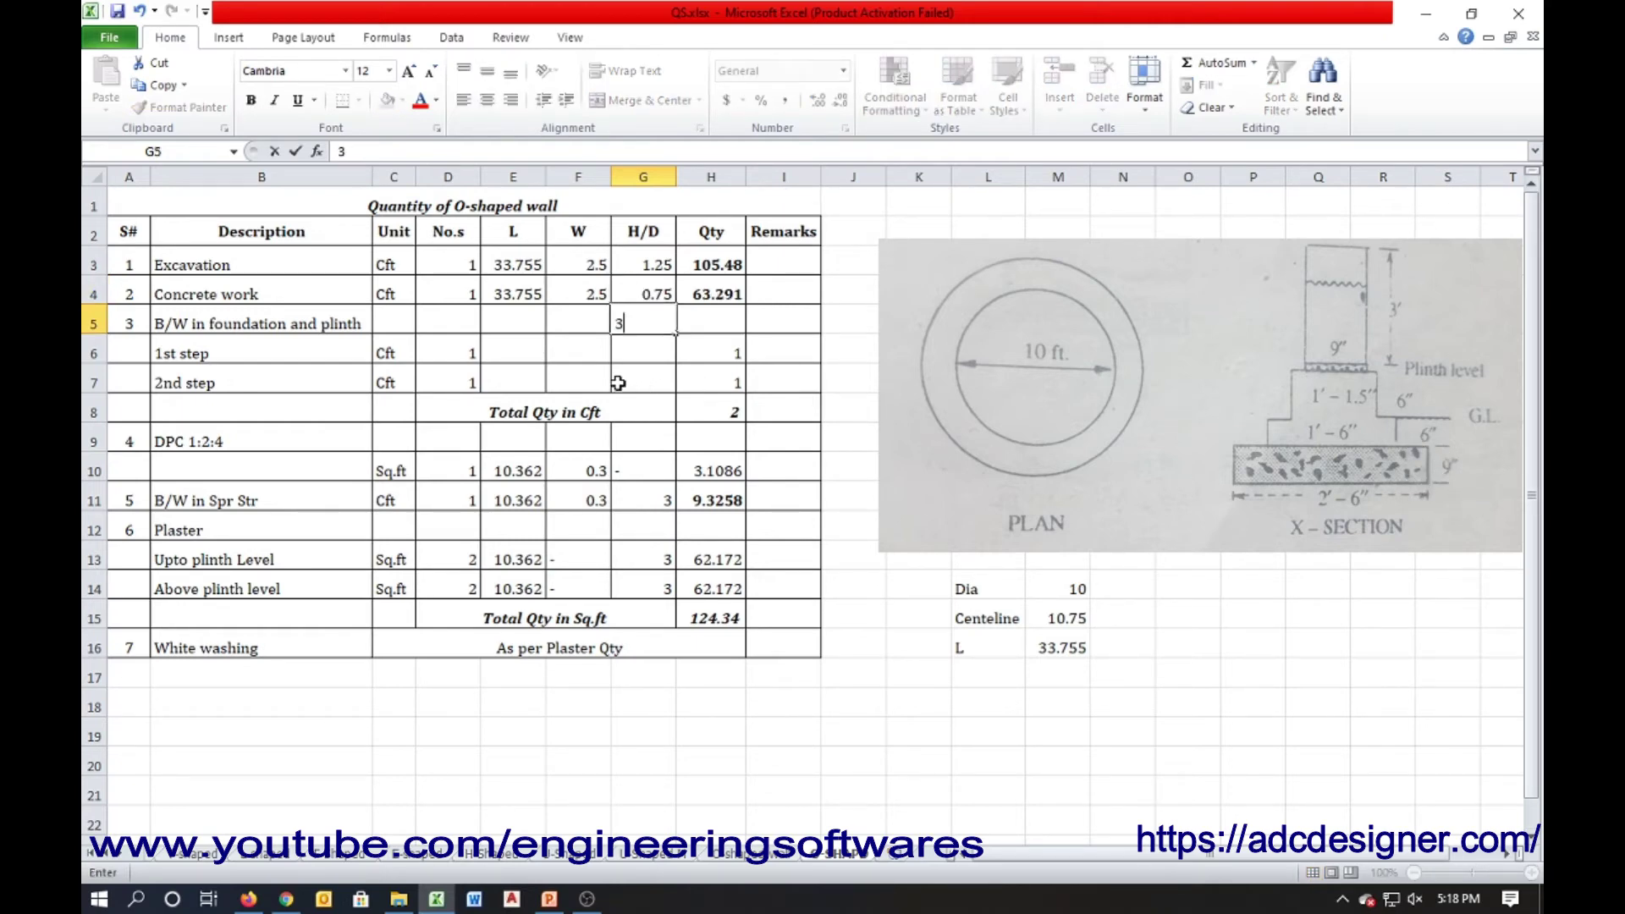
key("Escape")
Set the length to 33.755 for both the 1st and 2nd brickwork steps in E6:E7
key("Down")
key("Left")
key("Left")
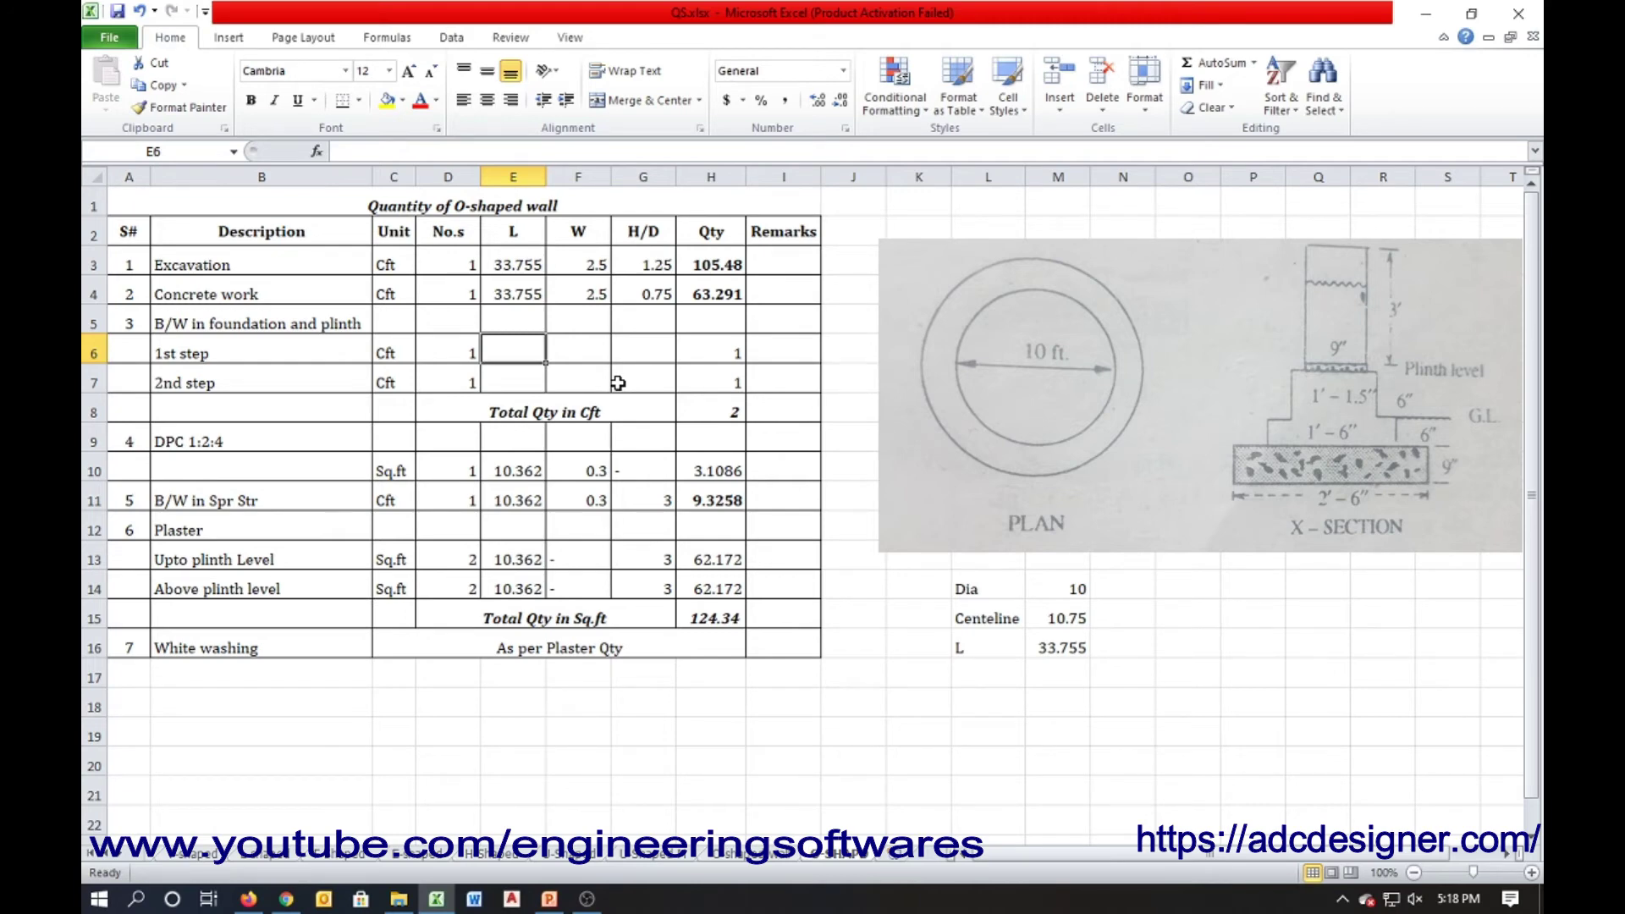
type("33.")
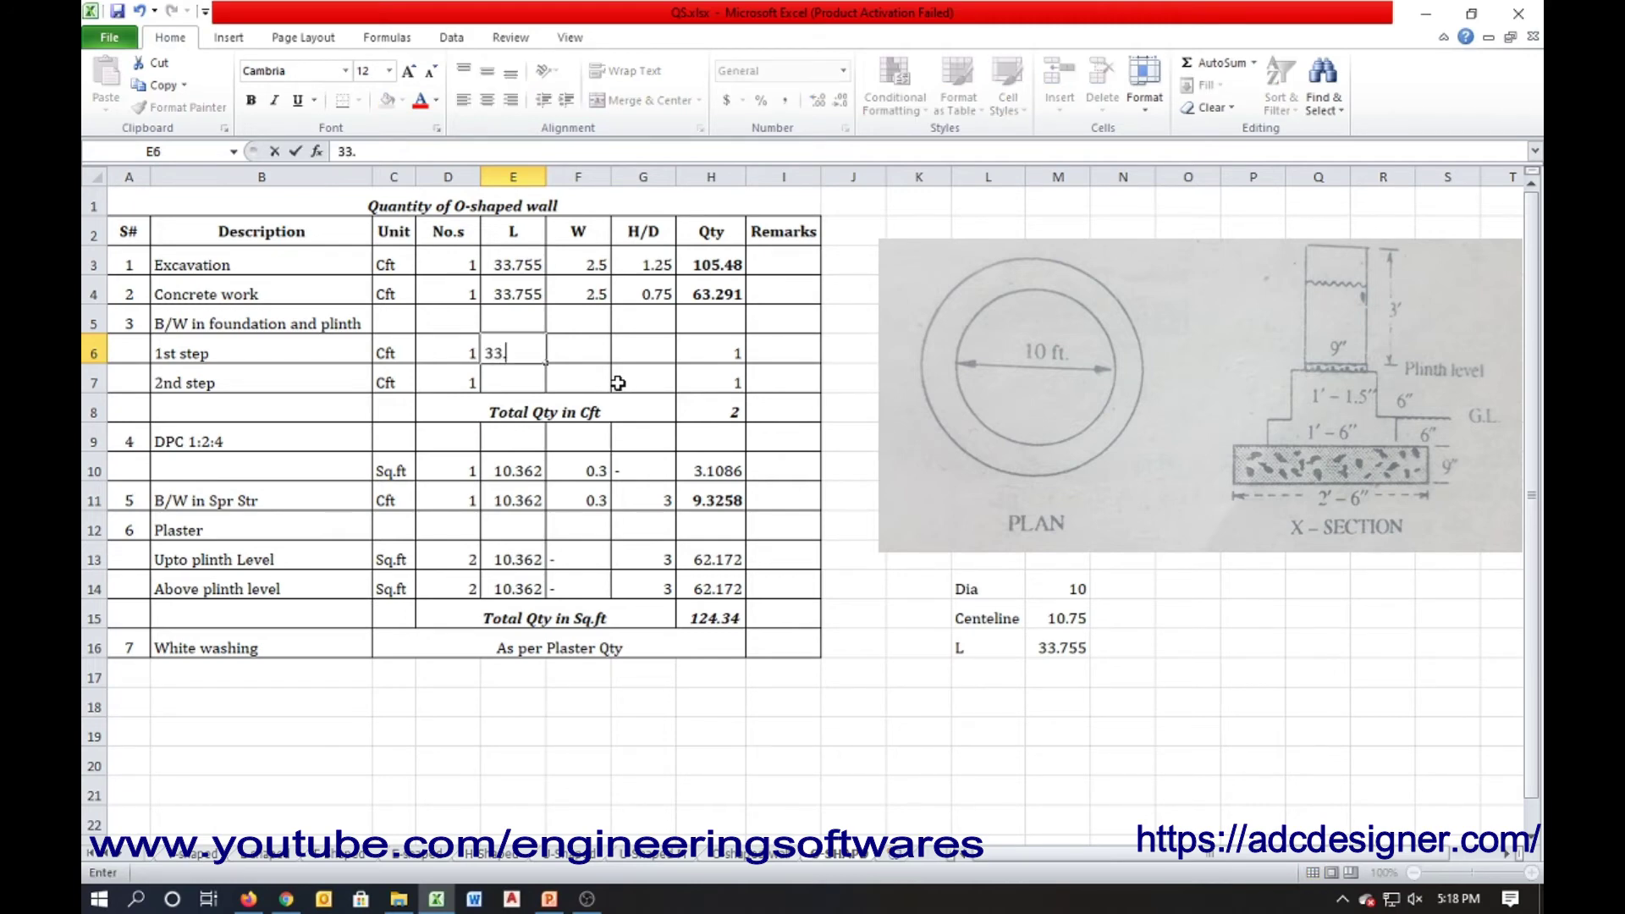
type("755")
key("Return")
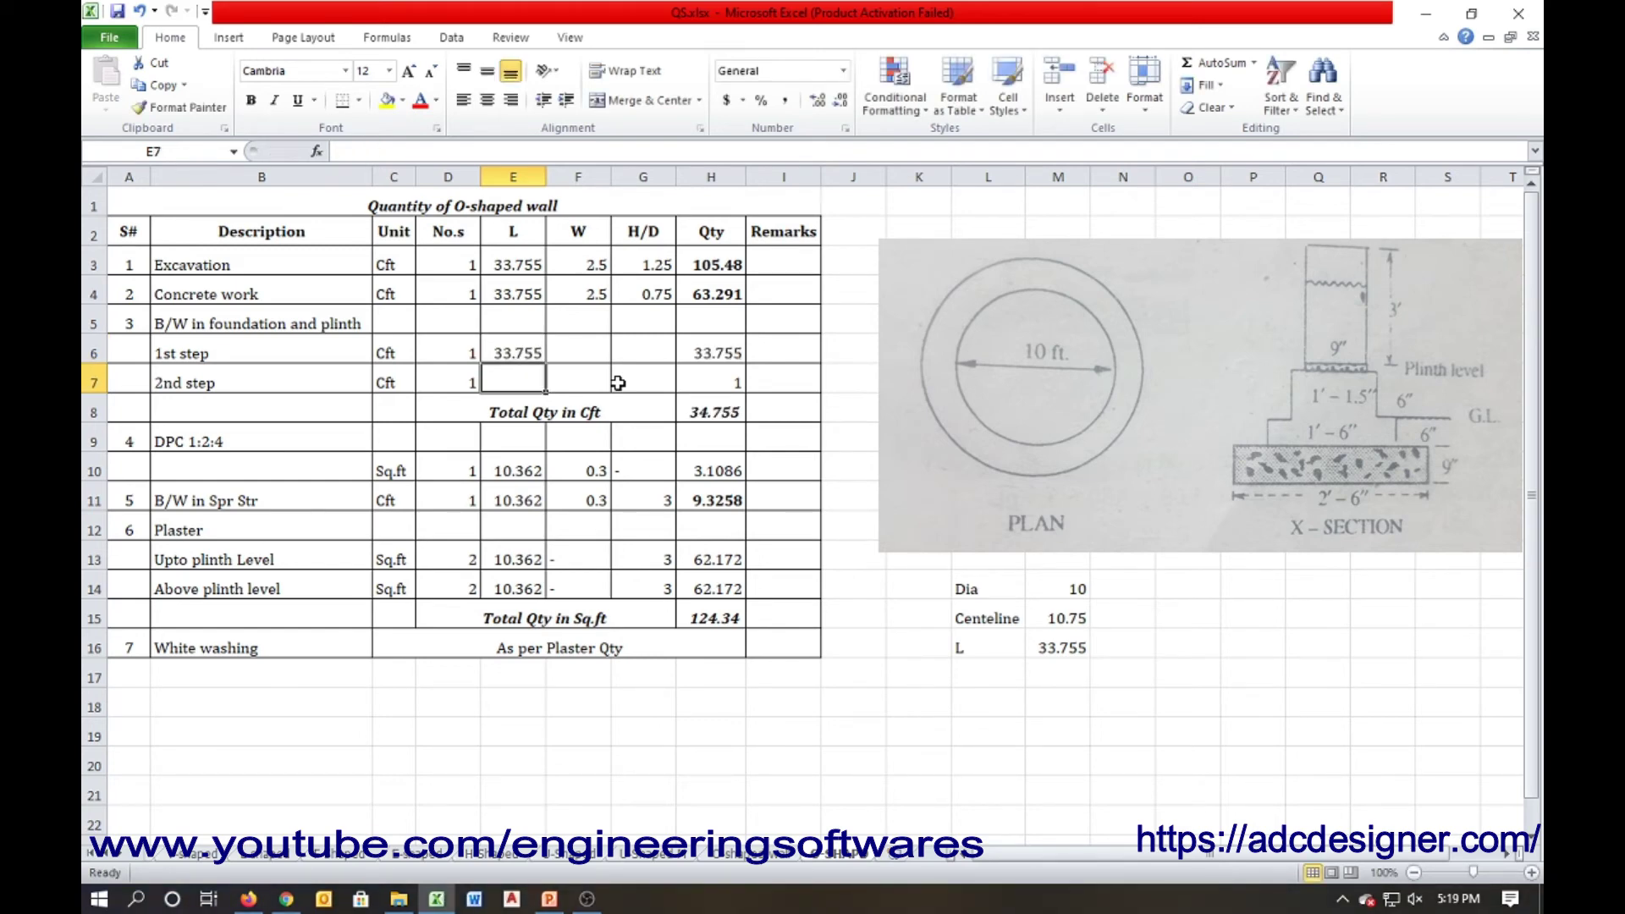
key("ctrl+d")
Enter the brickwork widths: 1.5 for the 1st step in F6 and 1.125 for the 2nd step in F7
key("Right")
key("Up")
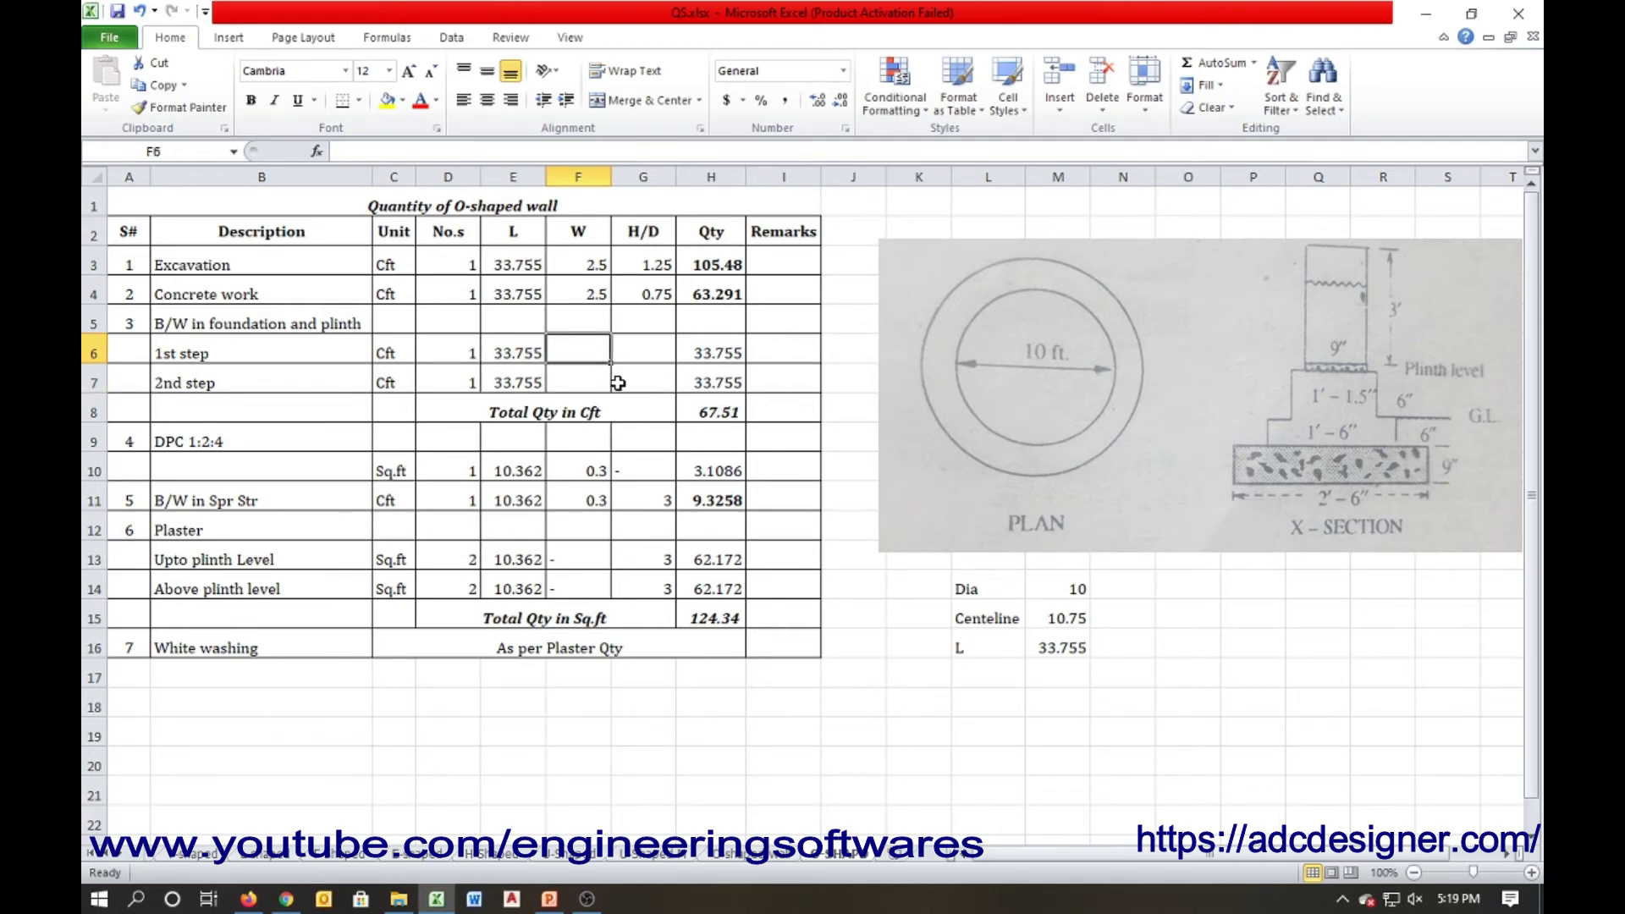
type("1.5")
key("Return")
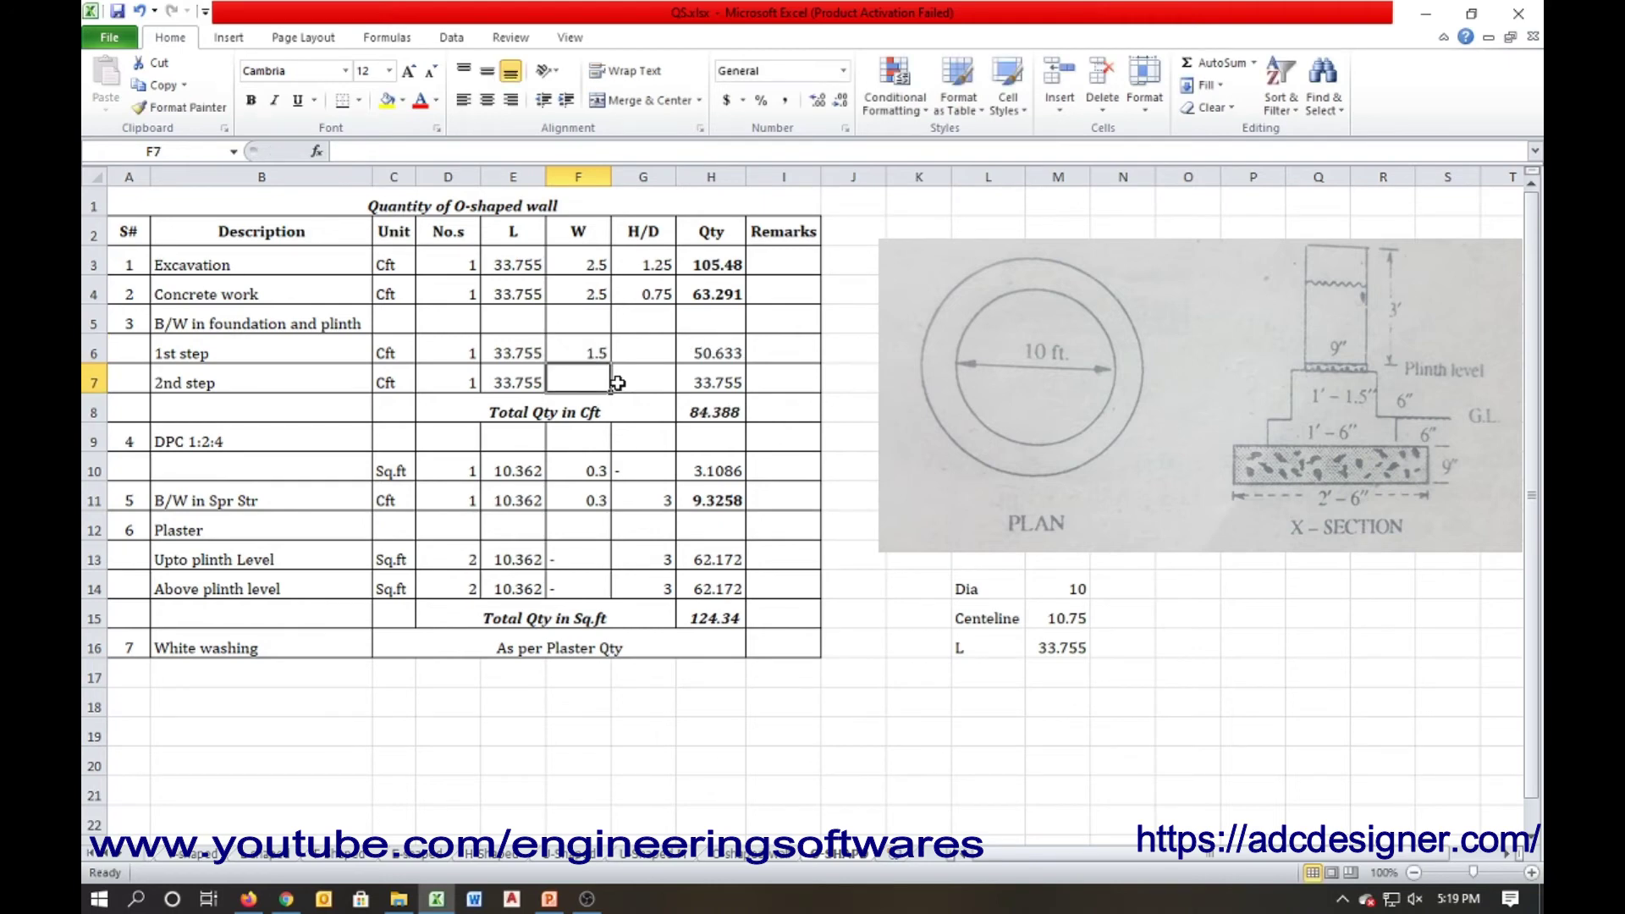
type("1.125")
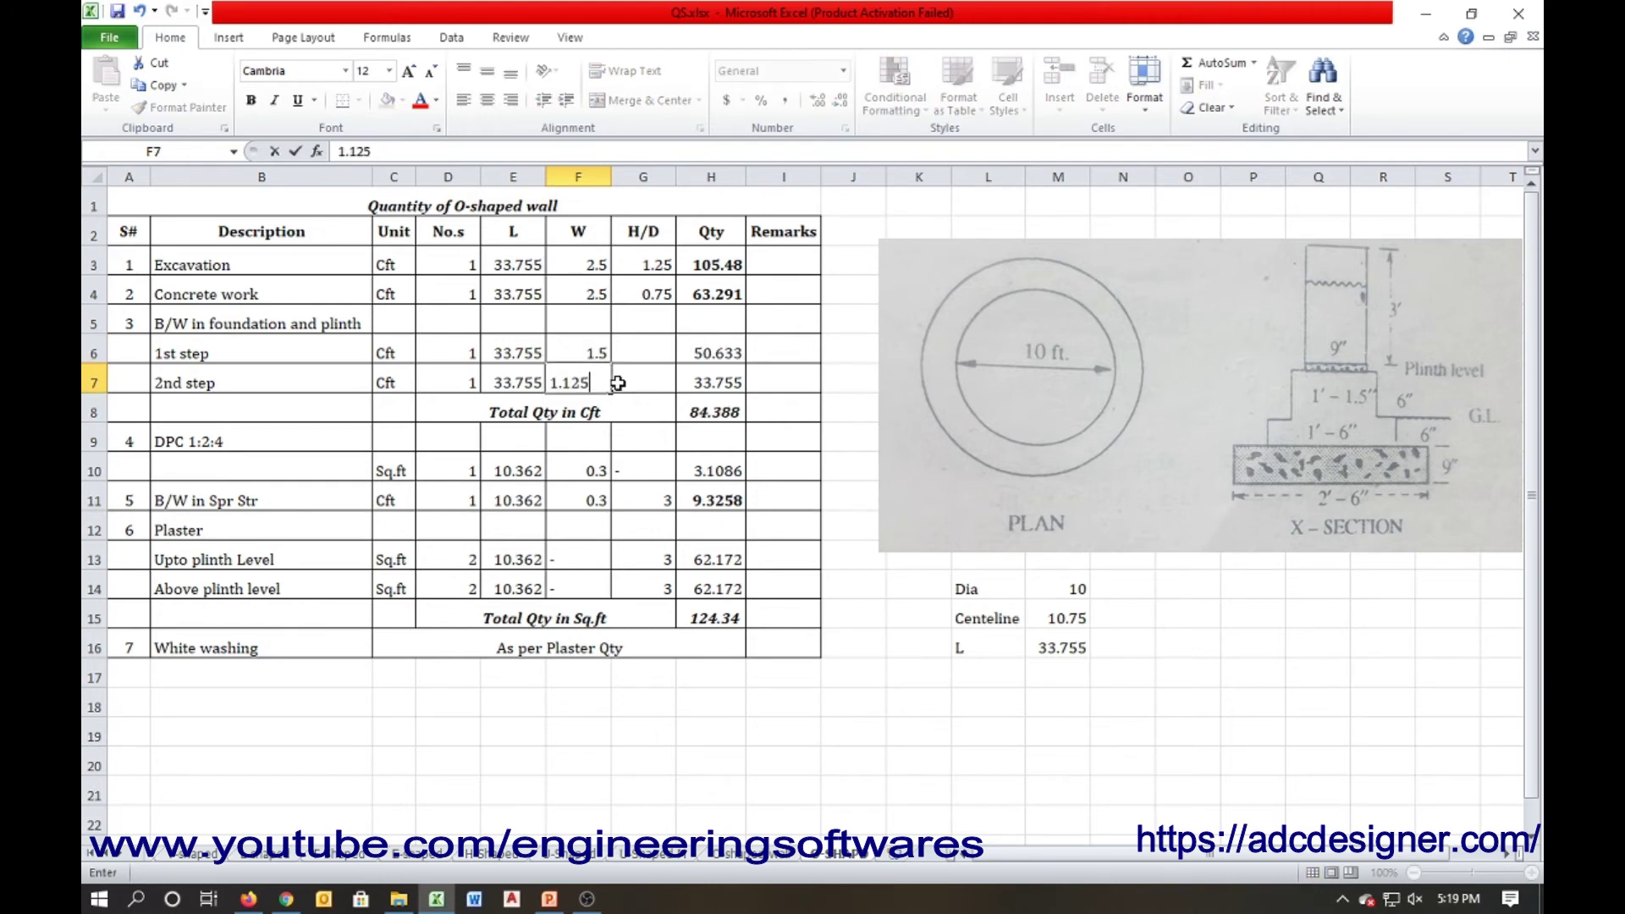
key("Return")
Set the depth to 0.5 for both brickwork steps in G6:G7, and select the 1st step's quantity
key("Up")
key("Up")
key("Right")
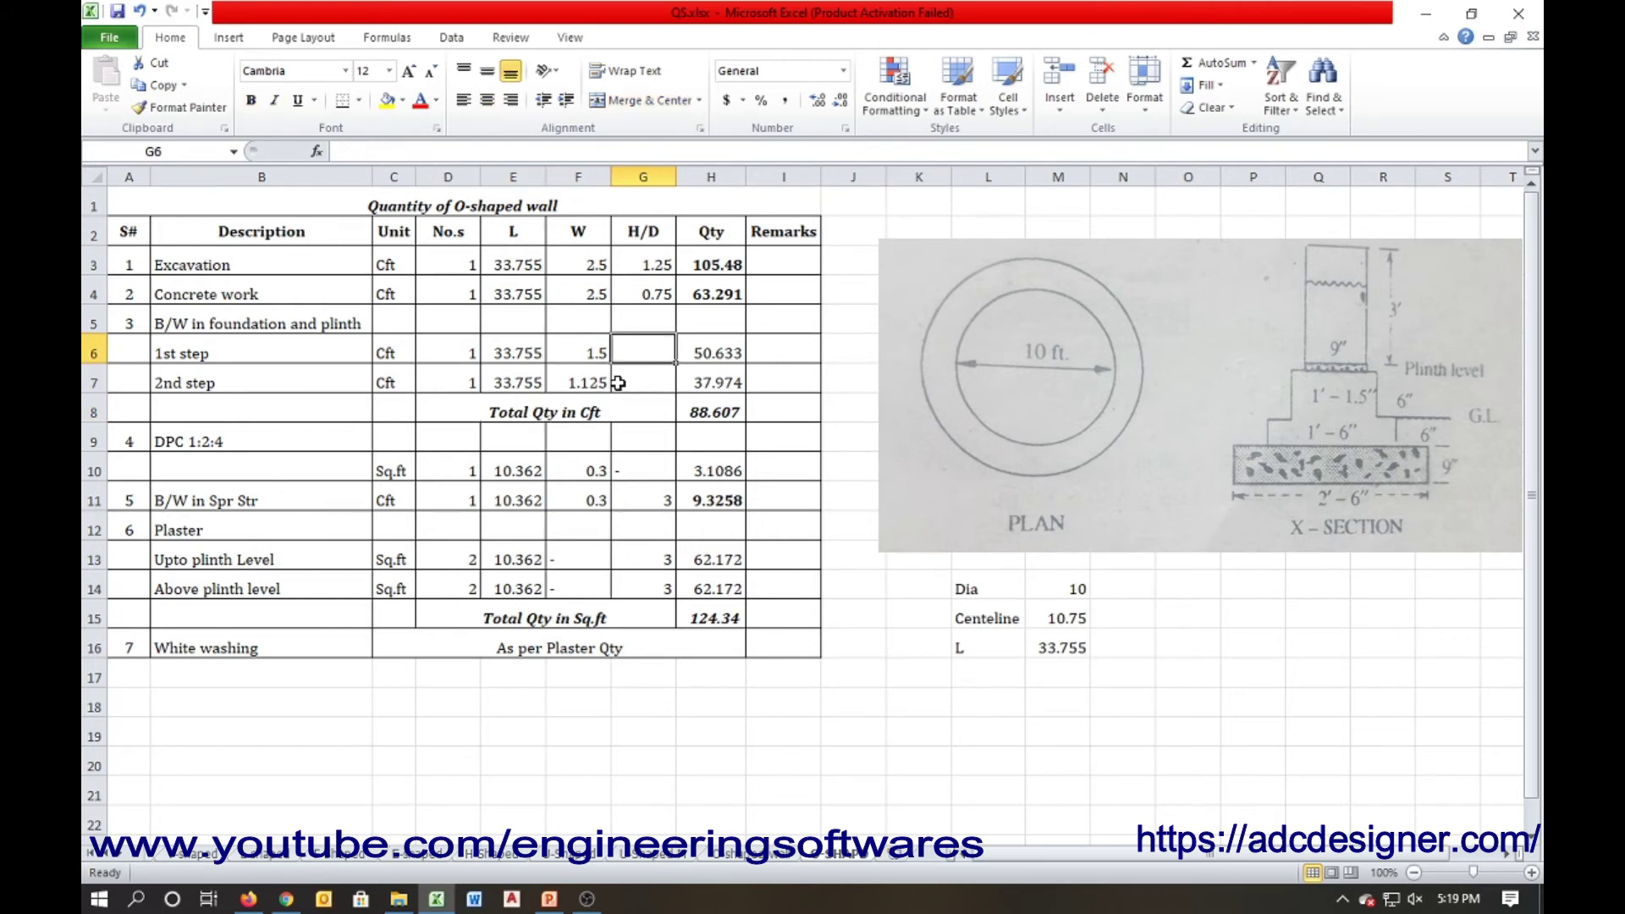
type("0.5")
key("Return")
type("0.5")
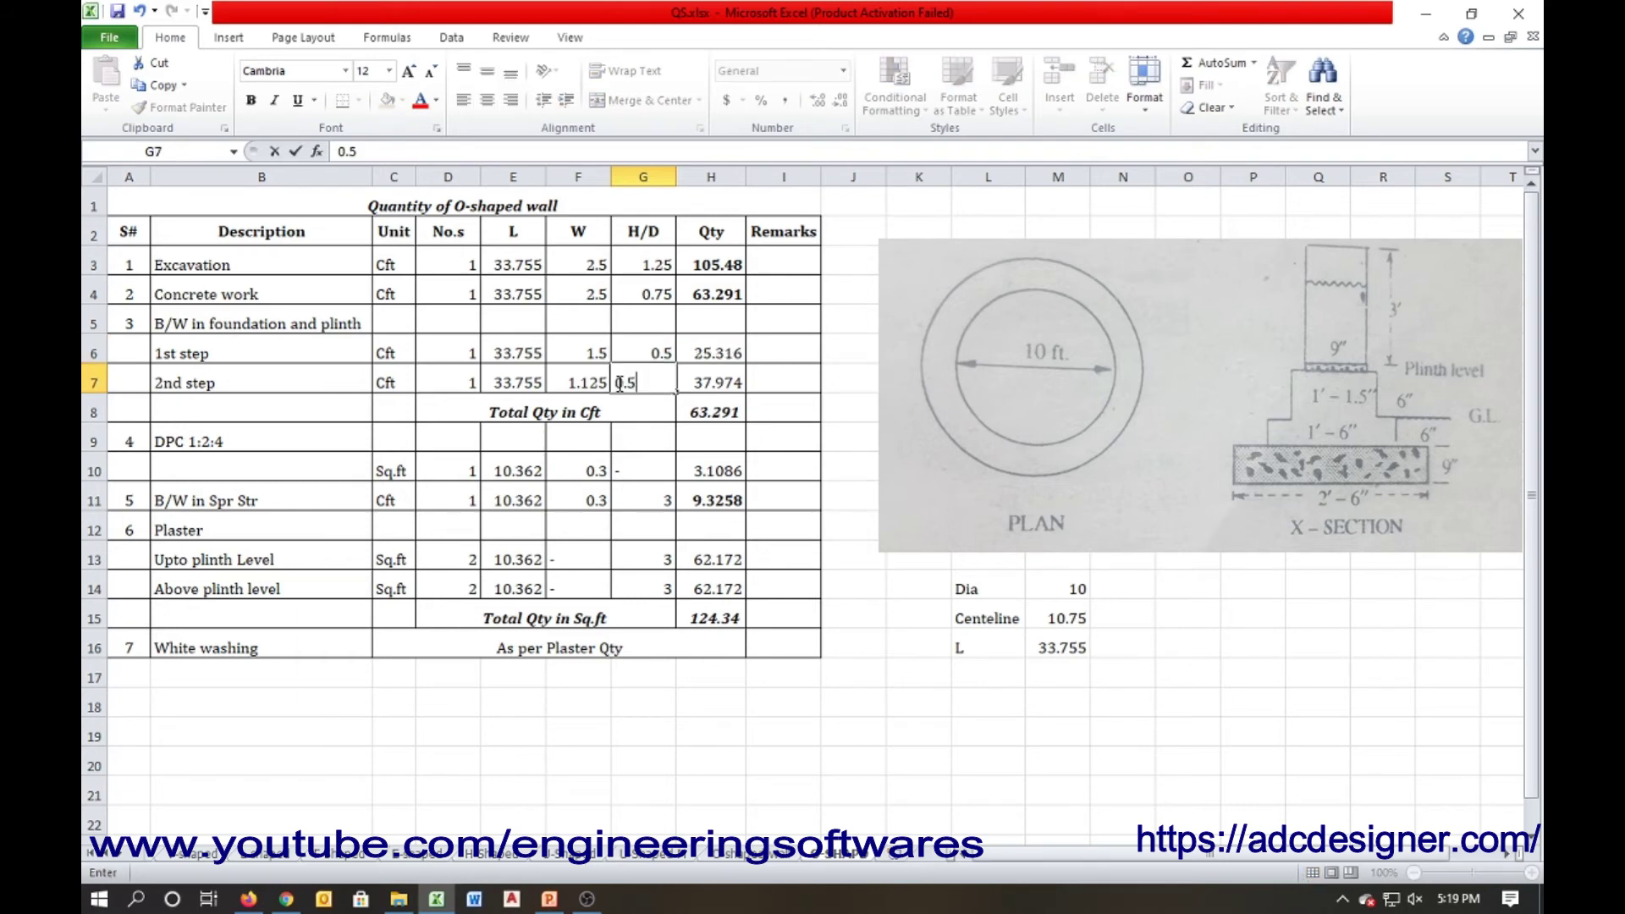
key("Return")
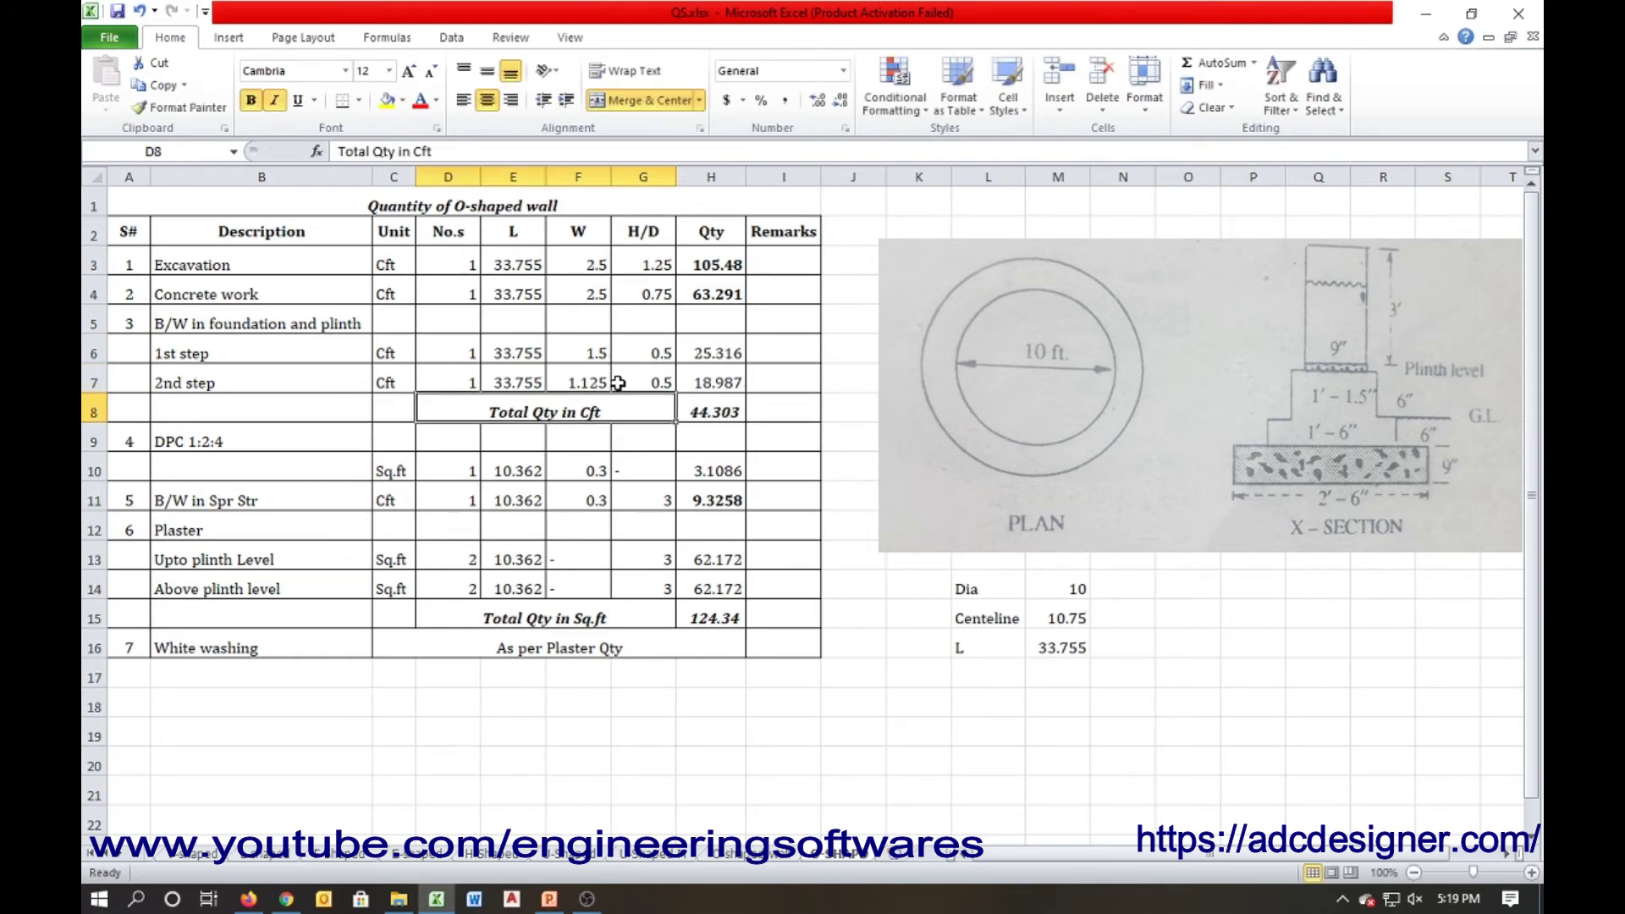
key("Return")
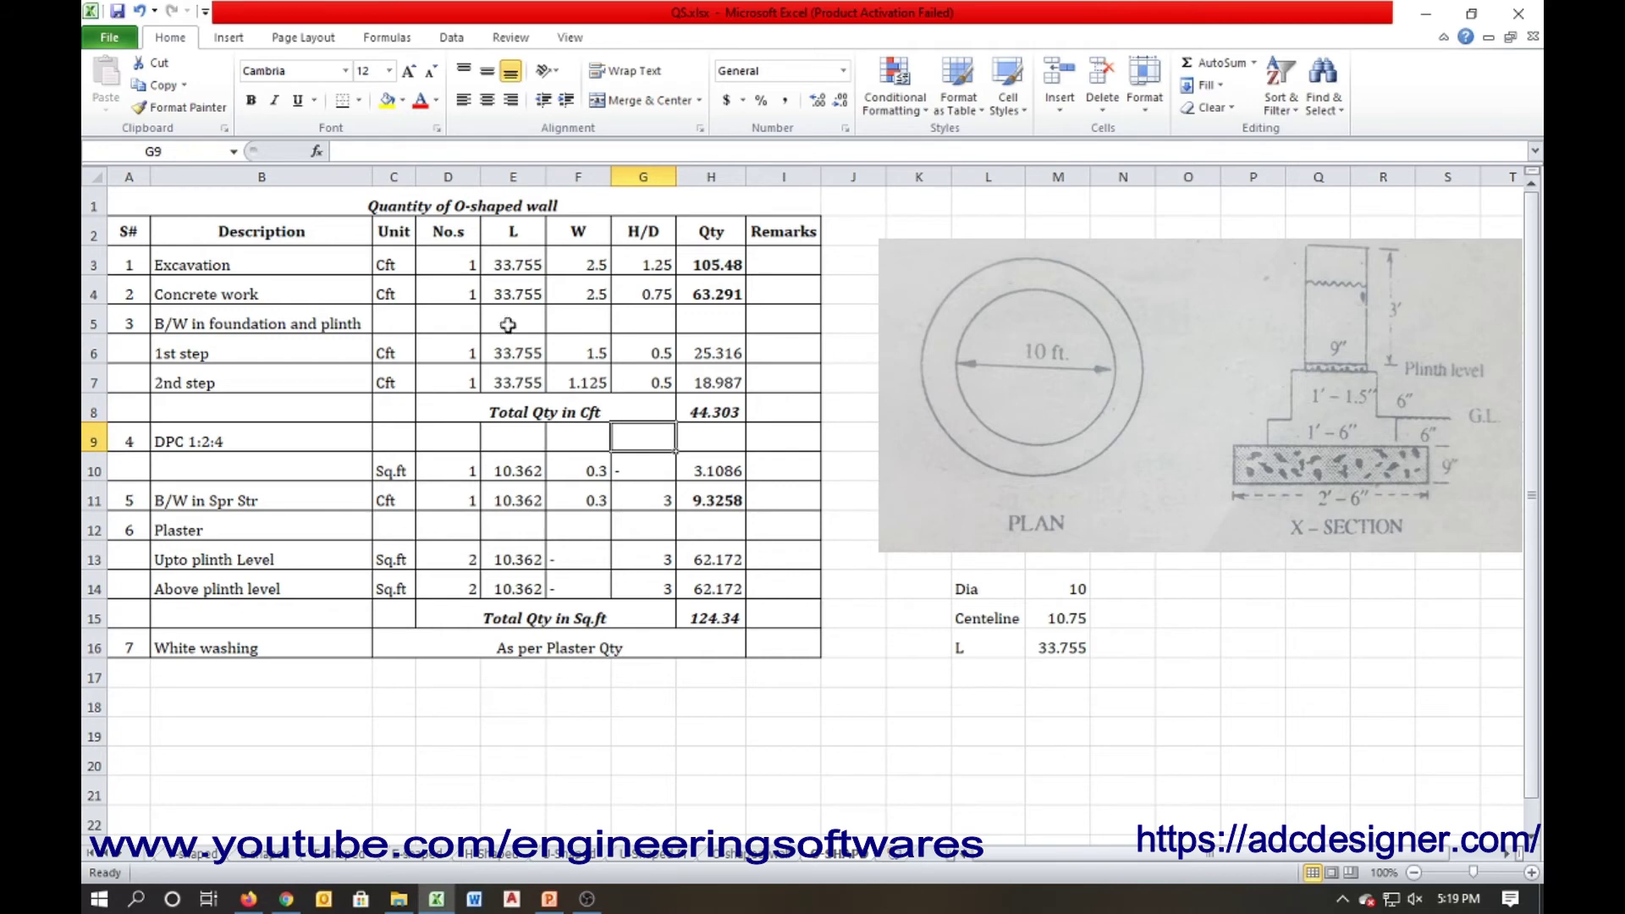
left_click_drag(714, 345, 711, 499)
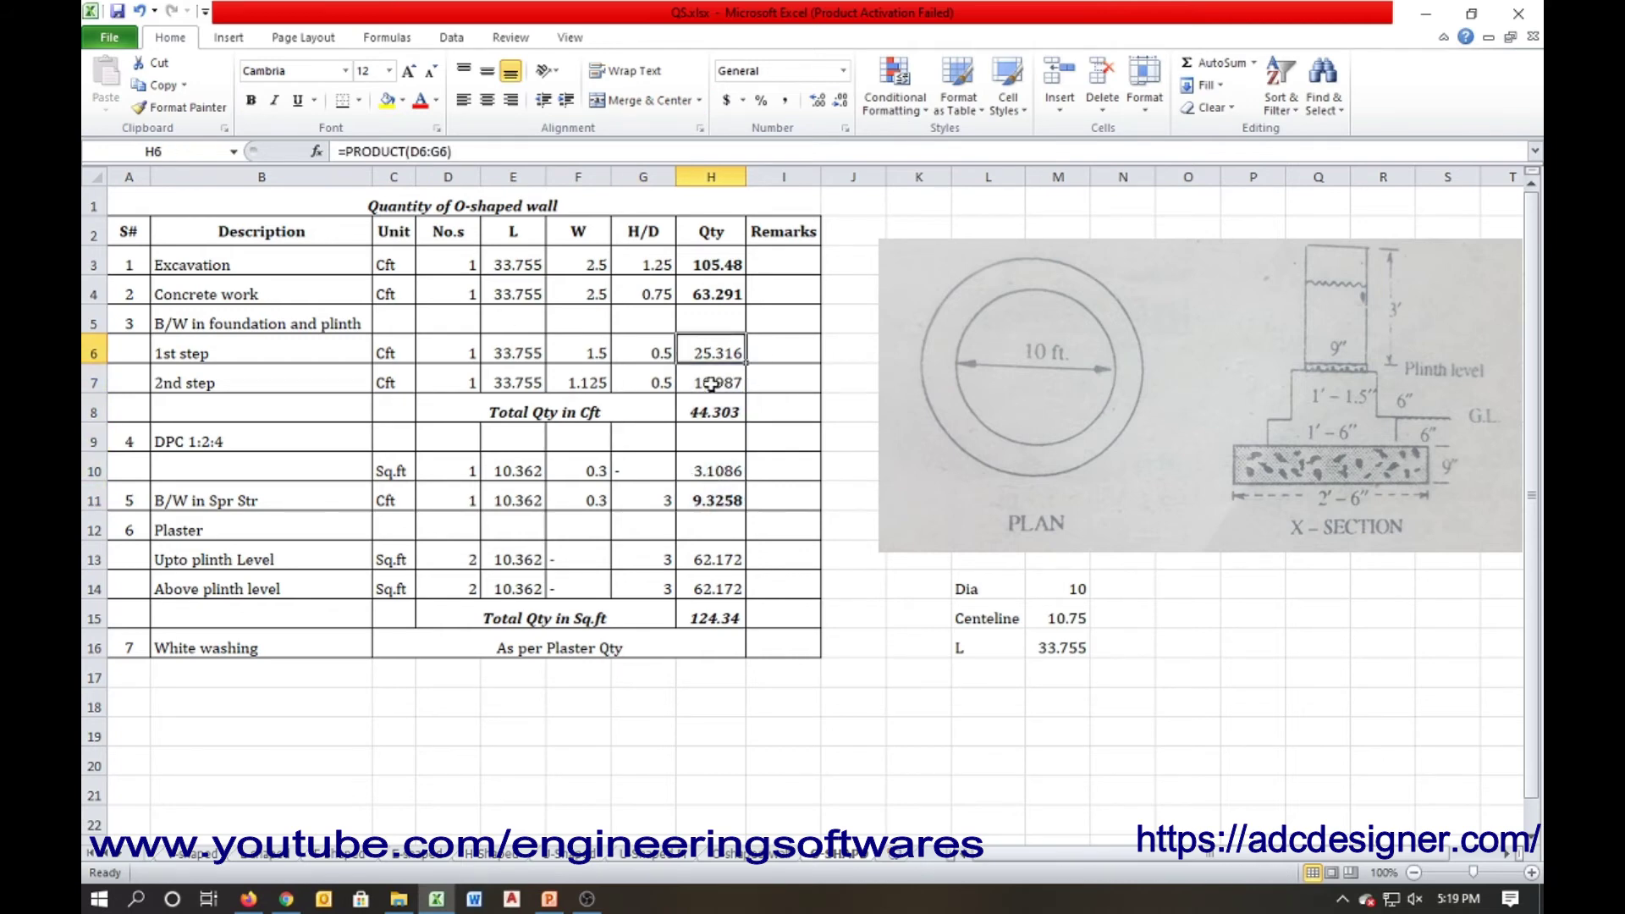
Replace the lengths of the DPC and B/W in Spr Str rows in E10:E11 with 33.755
left_click(526, 461)
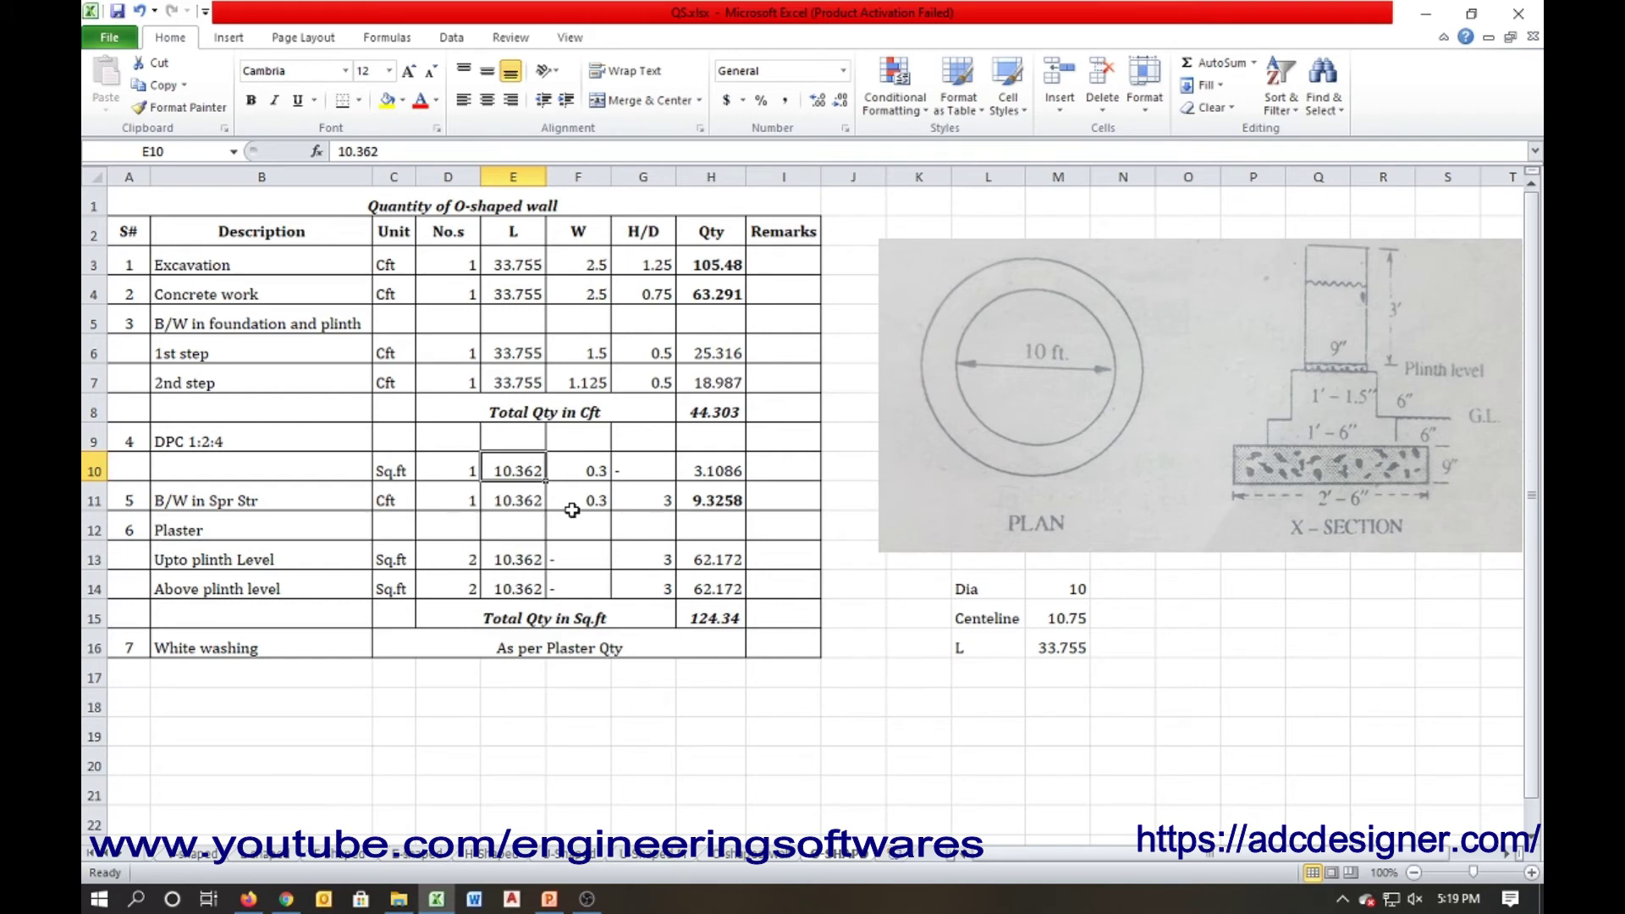
type("33.755")
key("Return")
key("ctrl+d")
Set the width to 0.75 for both the DPC and B/W in Spr Str rows in F10:F11
key("Right")
key("Up")
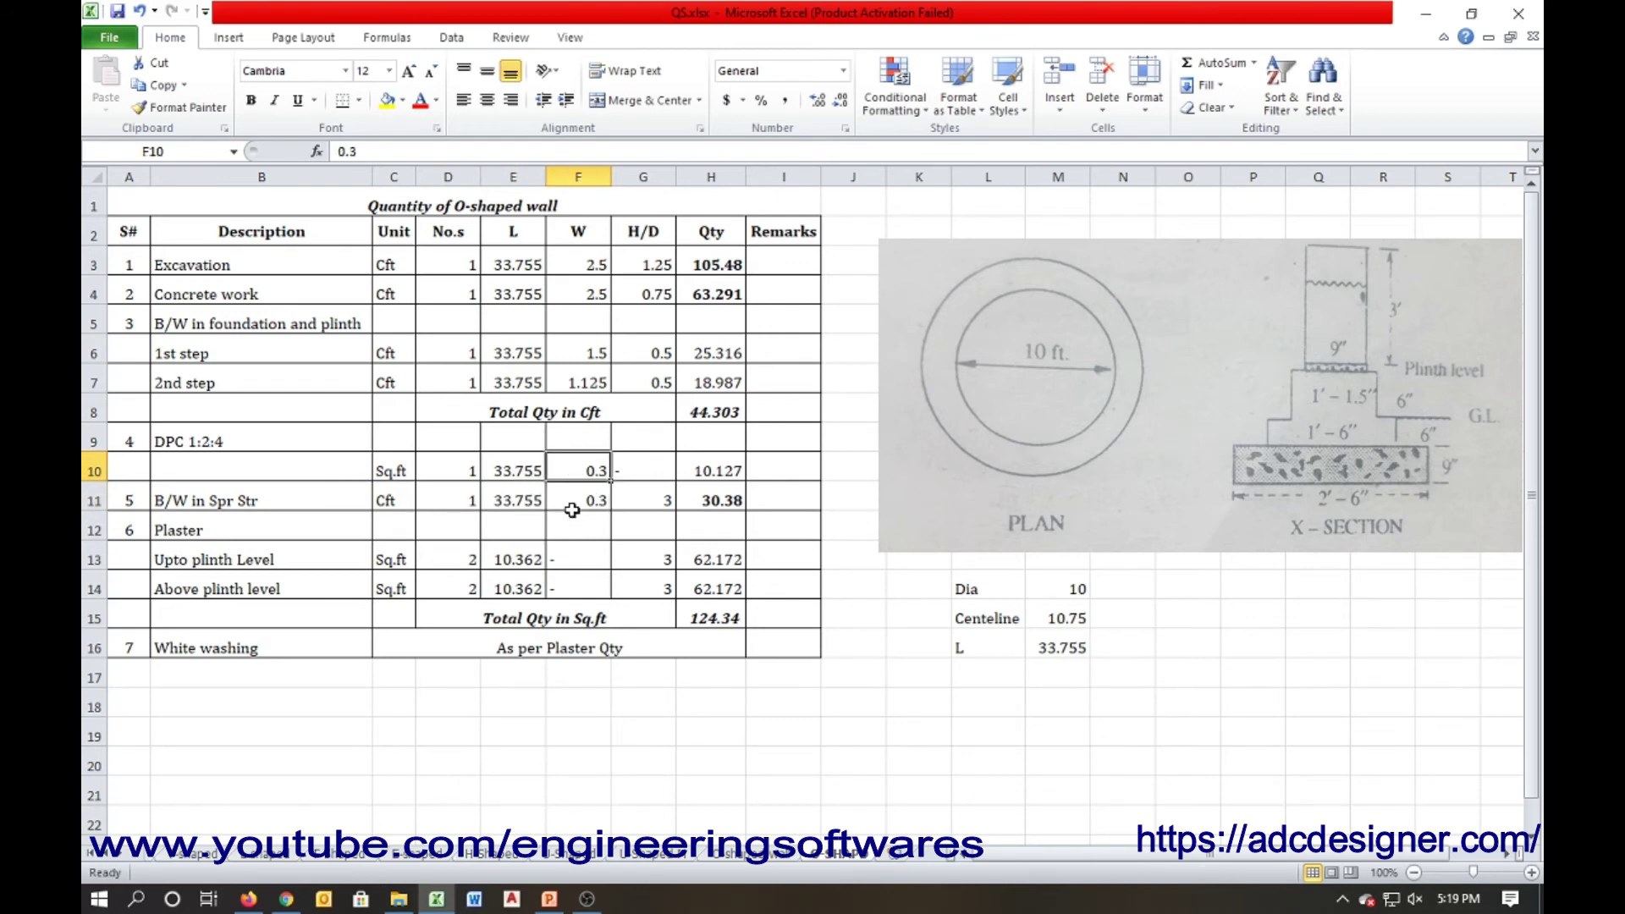
type("0.75")
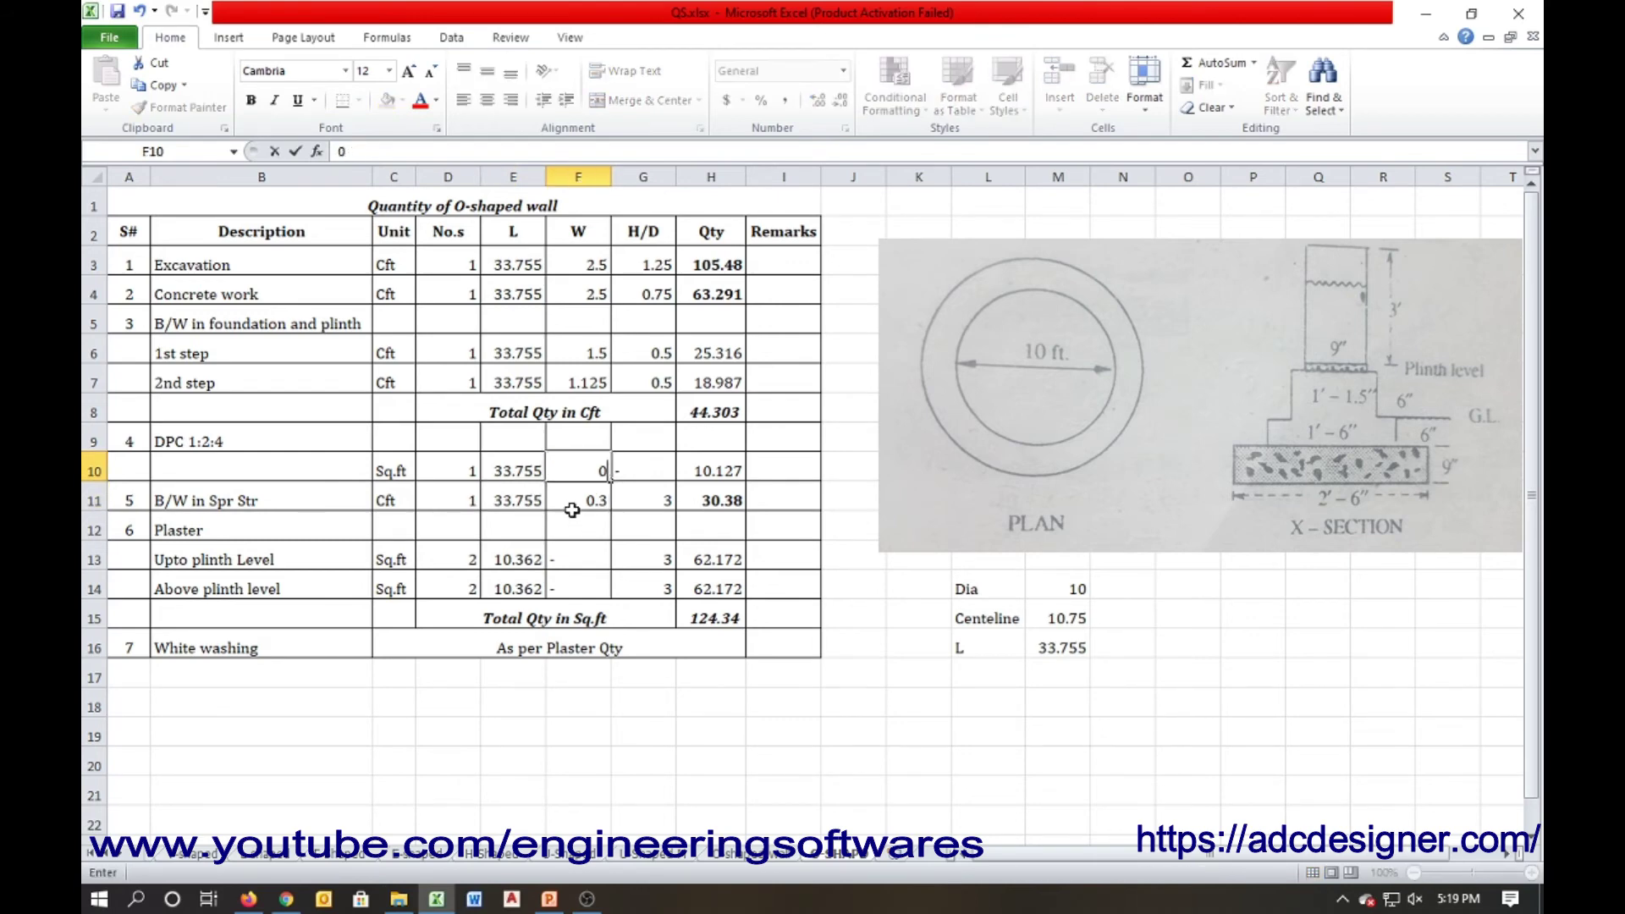
key("Return")
type("0.75")
key("Return")
key("Up")
key("Up")
key("Down")
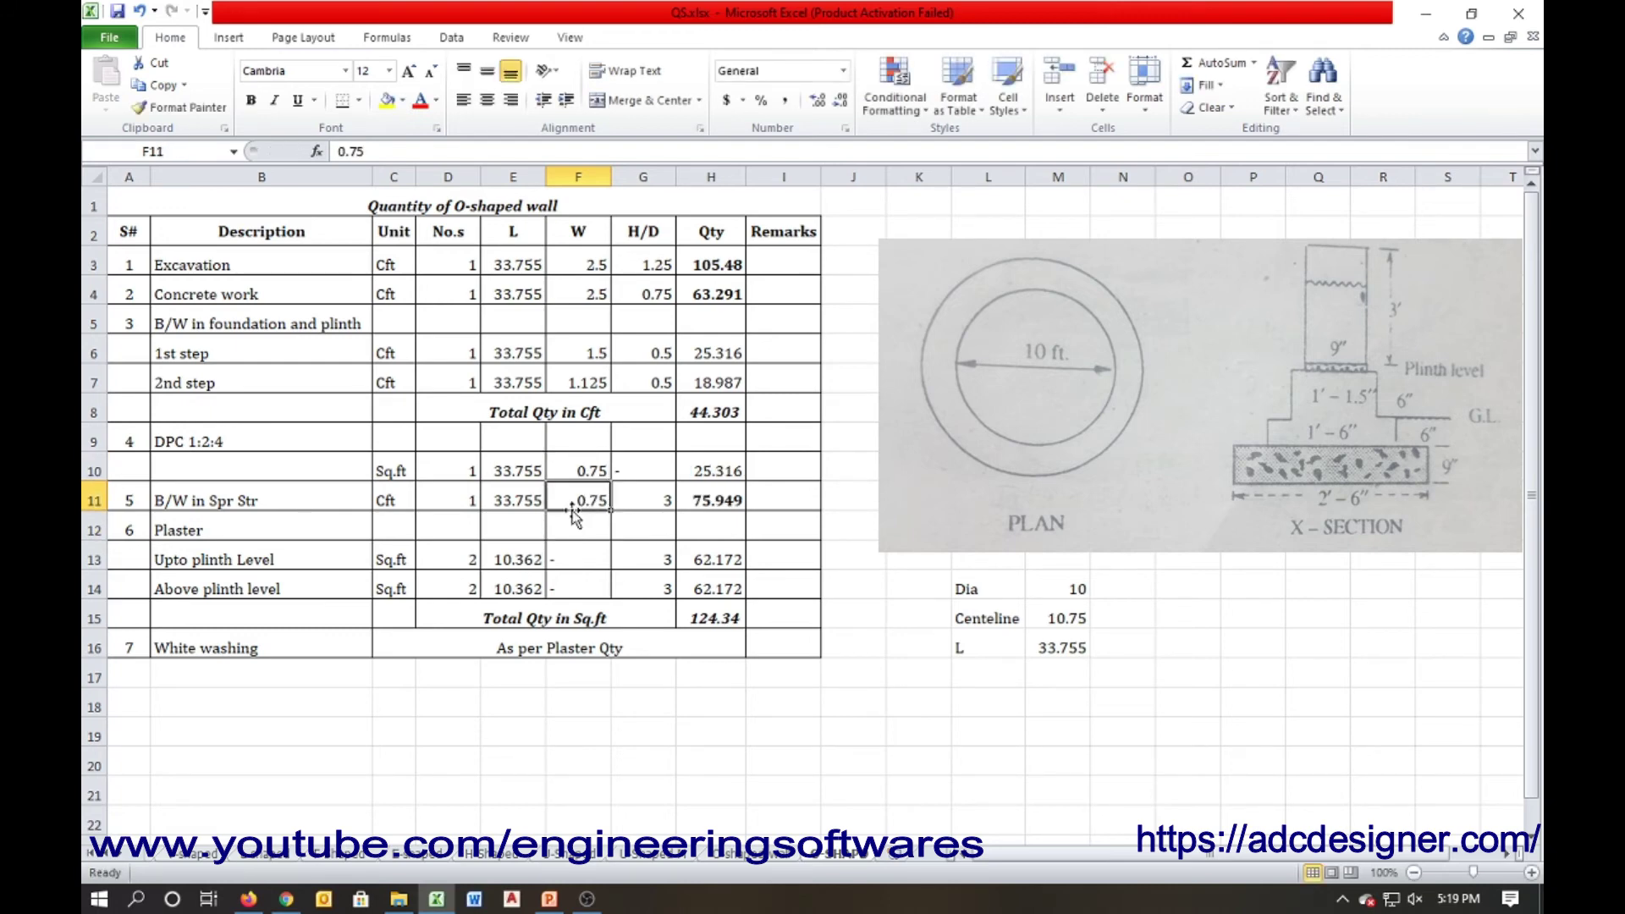
Replace the lengths of the plaster rows up to and above plinth level in E13:E14 with 33.755
key("Left")
key("Right")
key("Right")
key("Up")
key("Down")
key("Down")
key("Down")
key("Left")
key("Left")
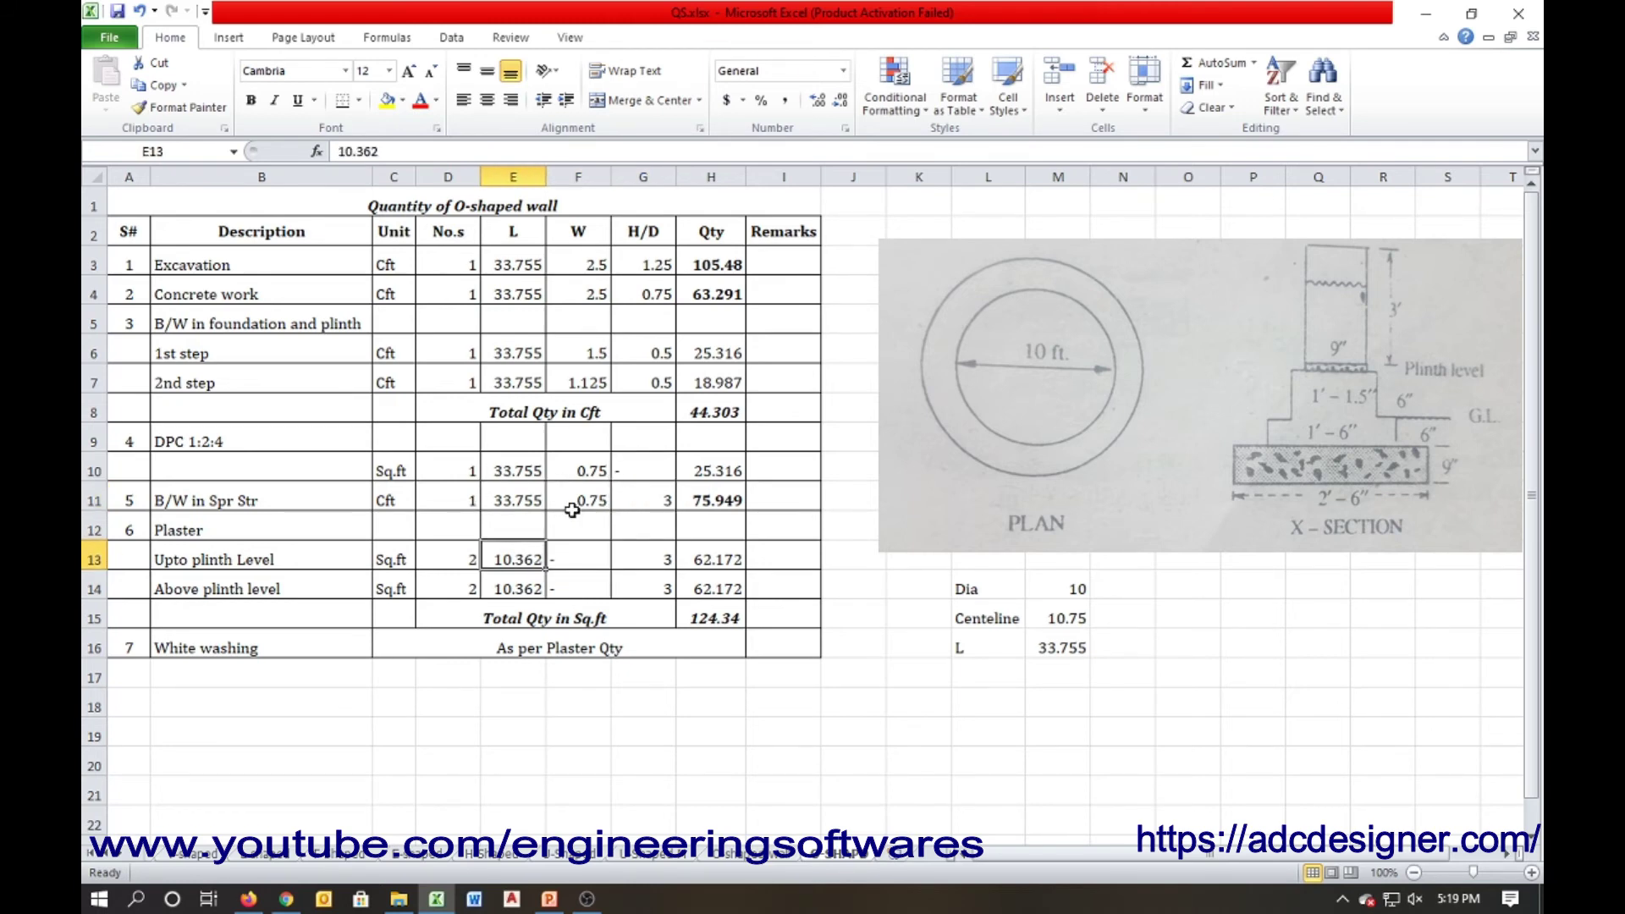
type("33.755")
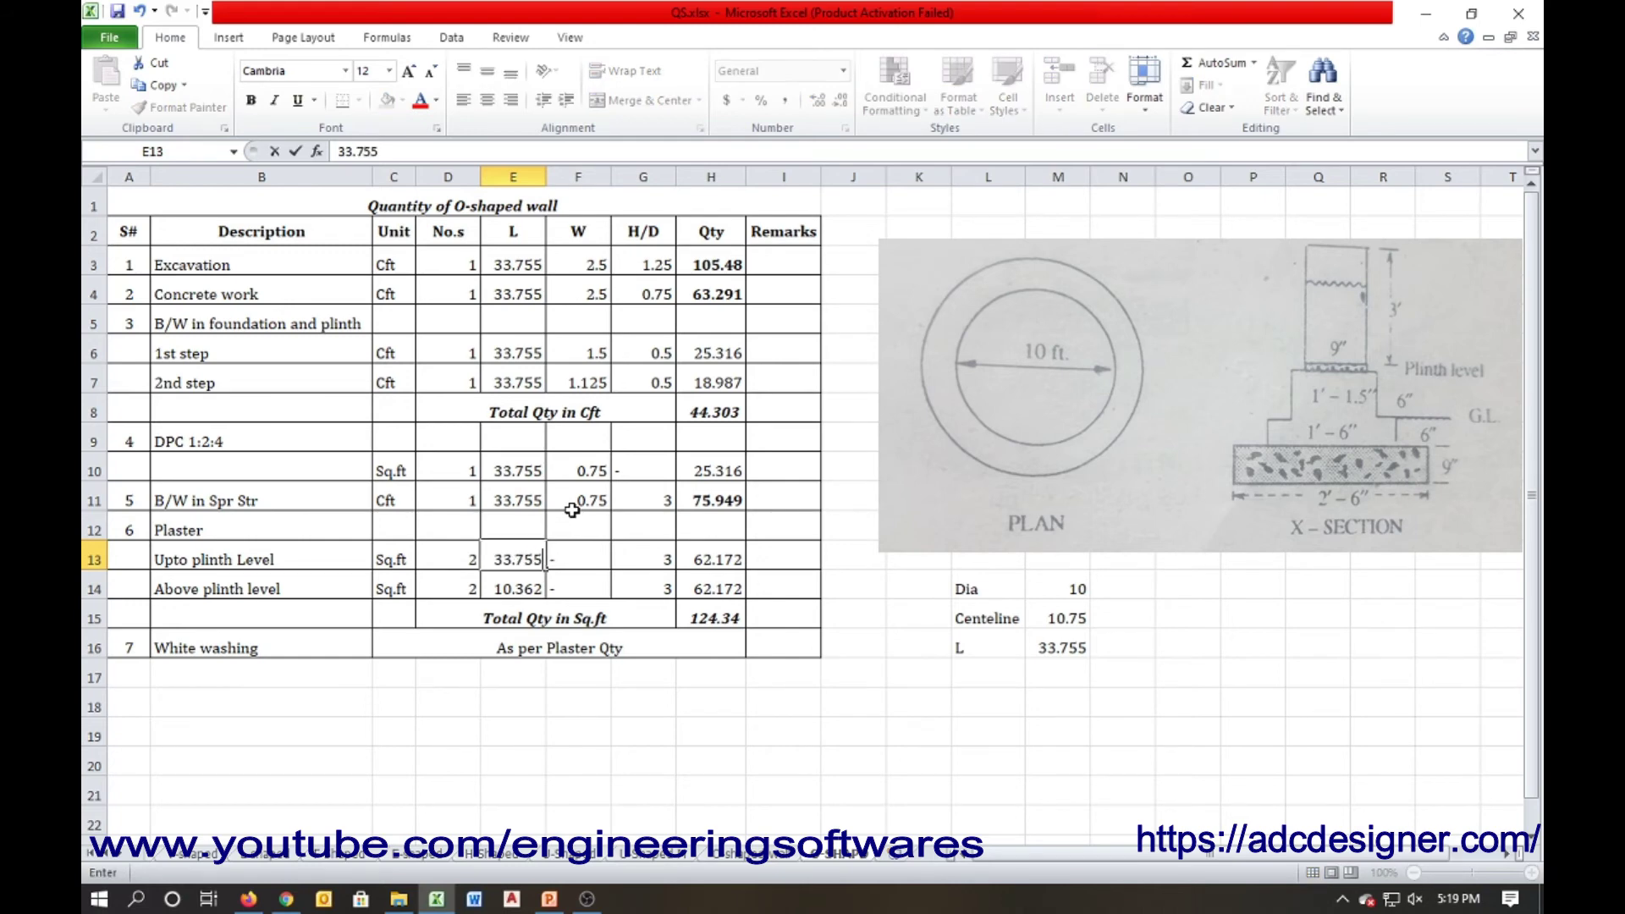
key("Return")
type("33.755")
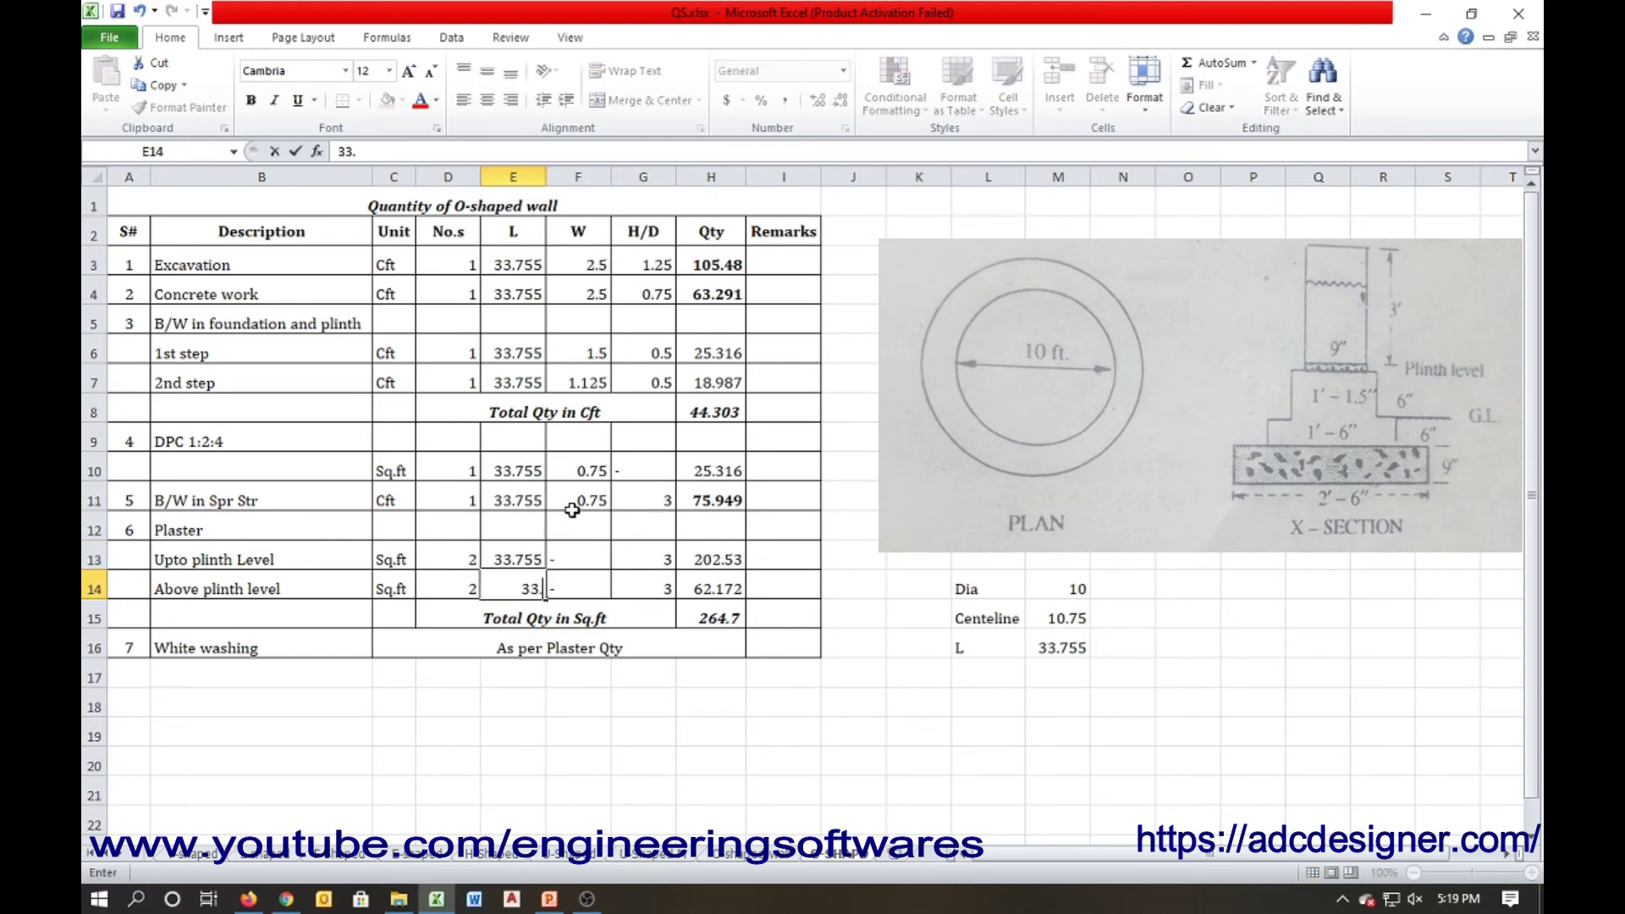
key("Return")
Set the height to 10 for both plaster rows, up to and above plinth level, in G13:G14
key("Up")
key("Up")
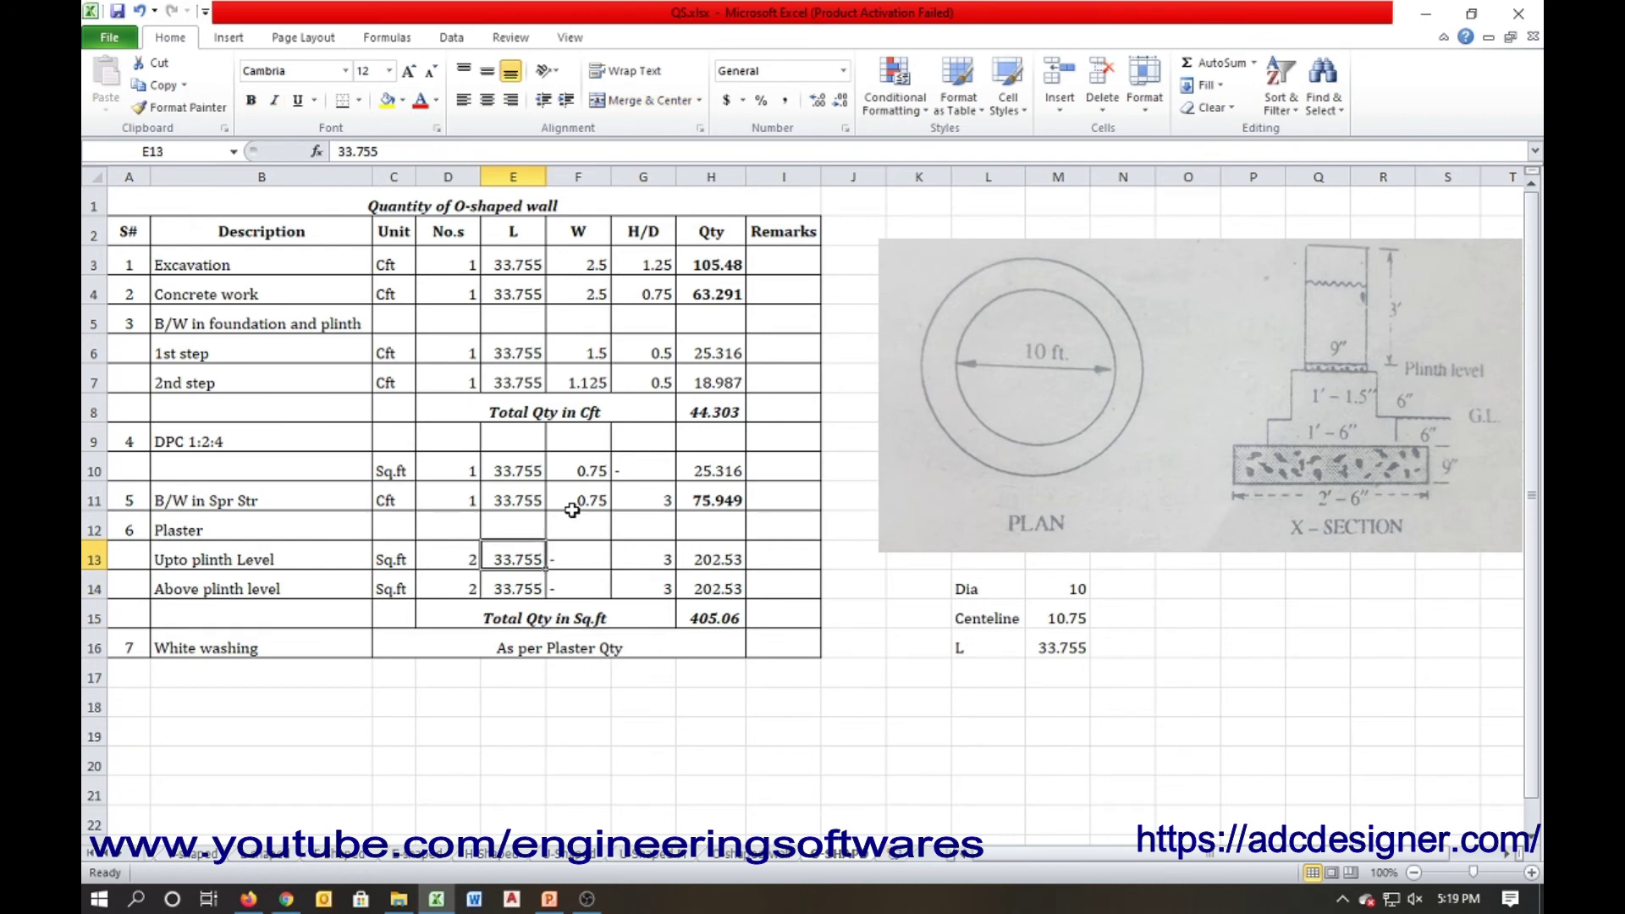
key("Right")
key("Right")
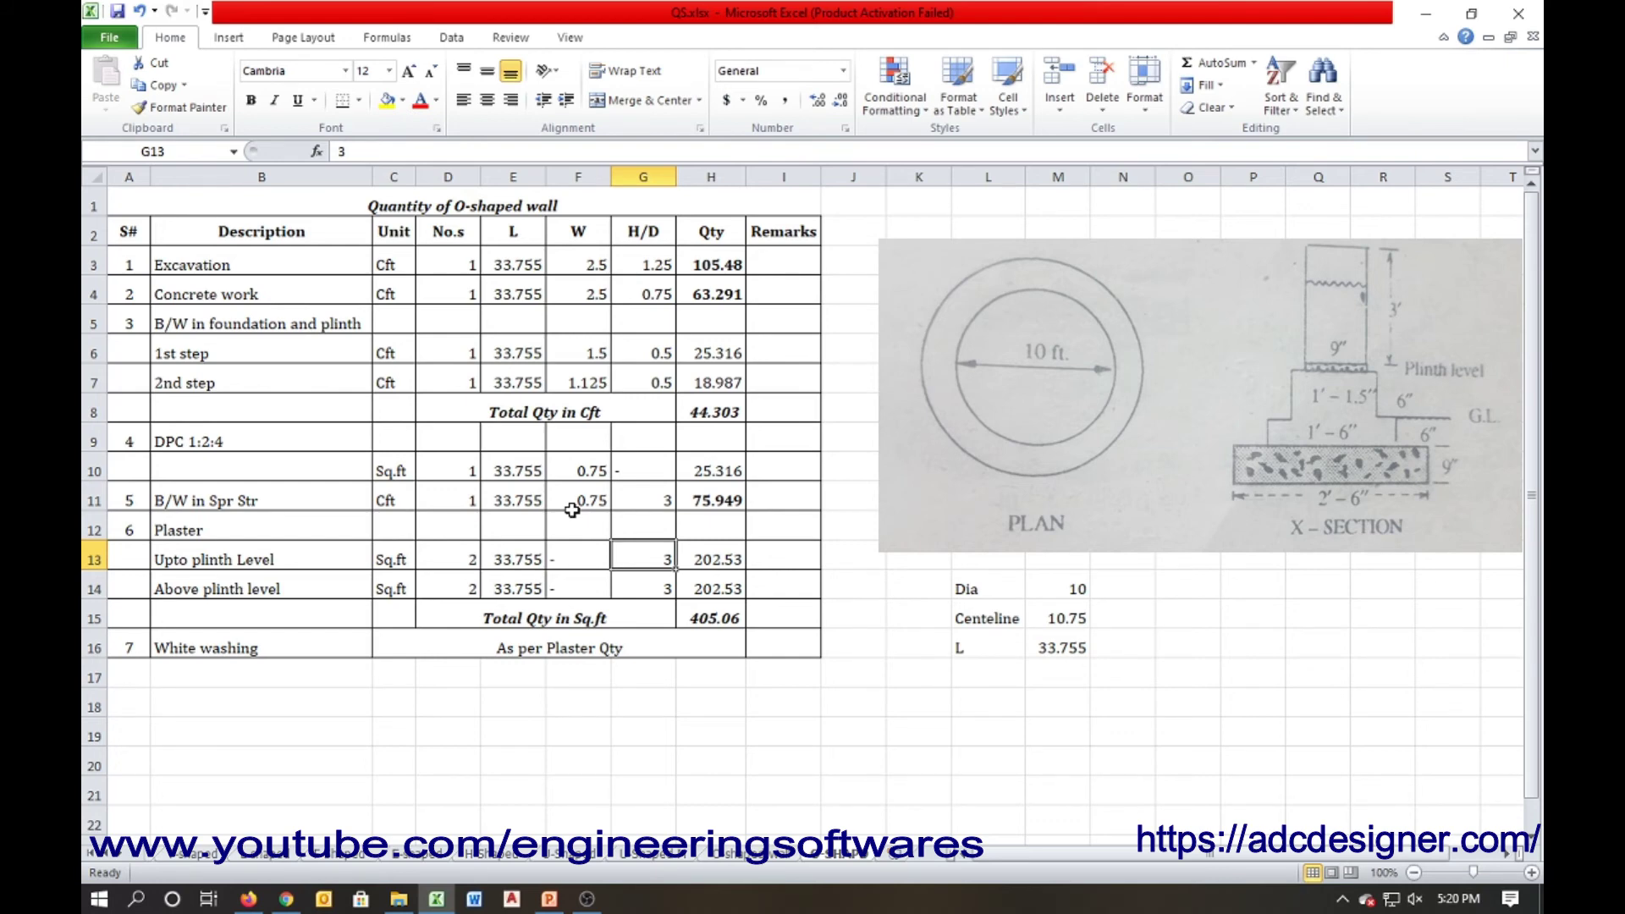
type("10")
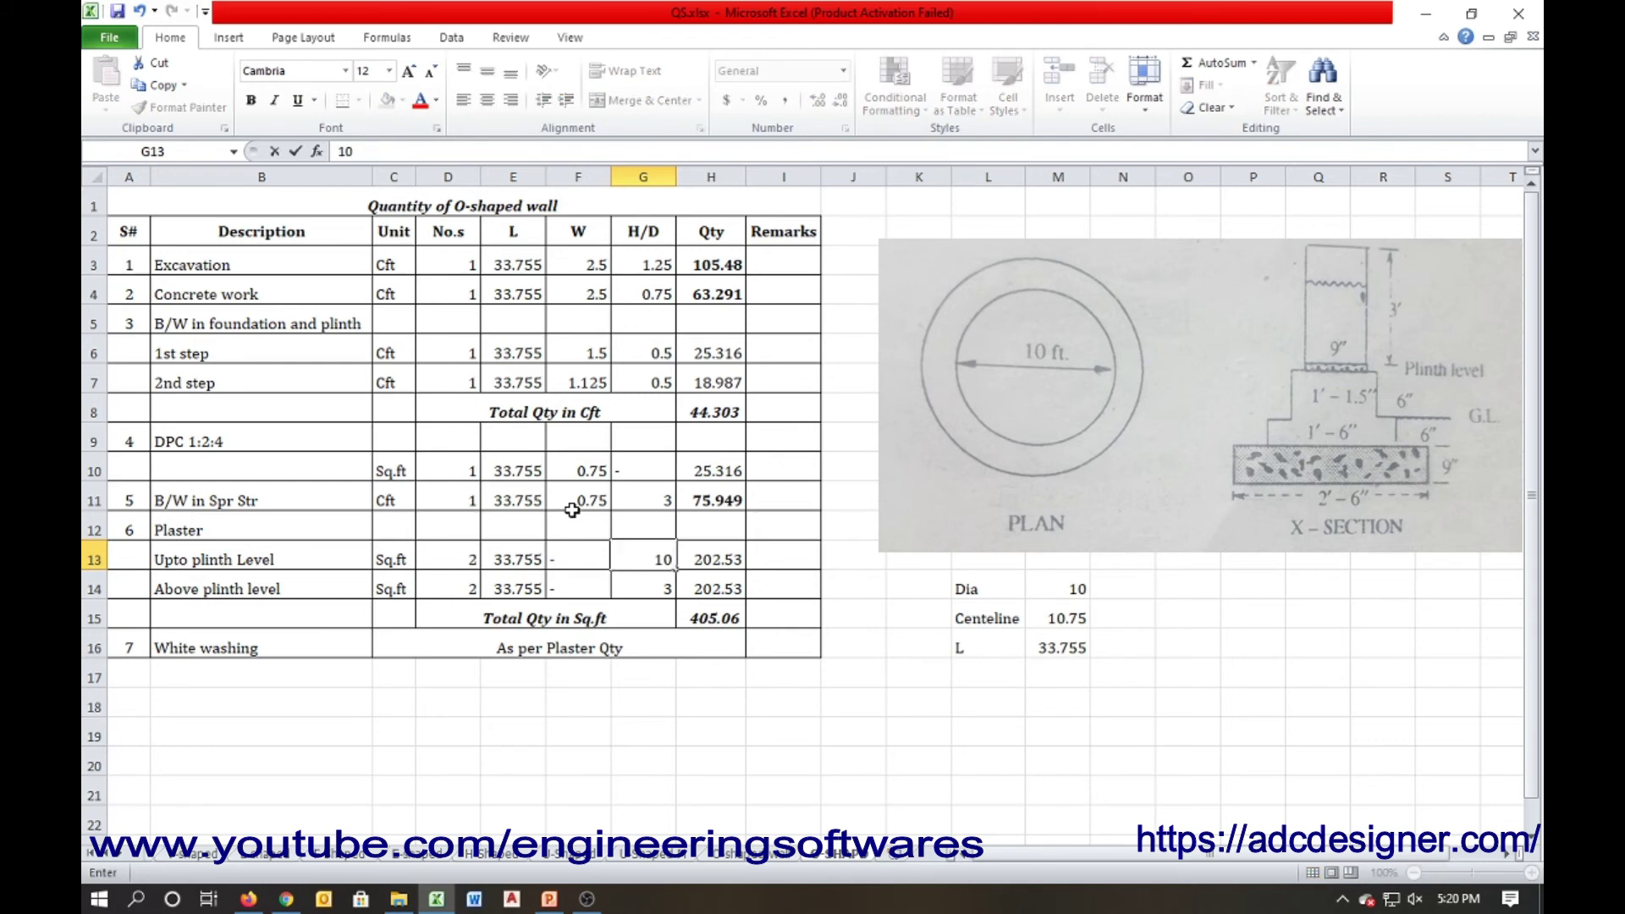
key("Return")
type("10")
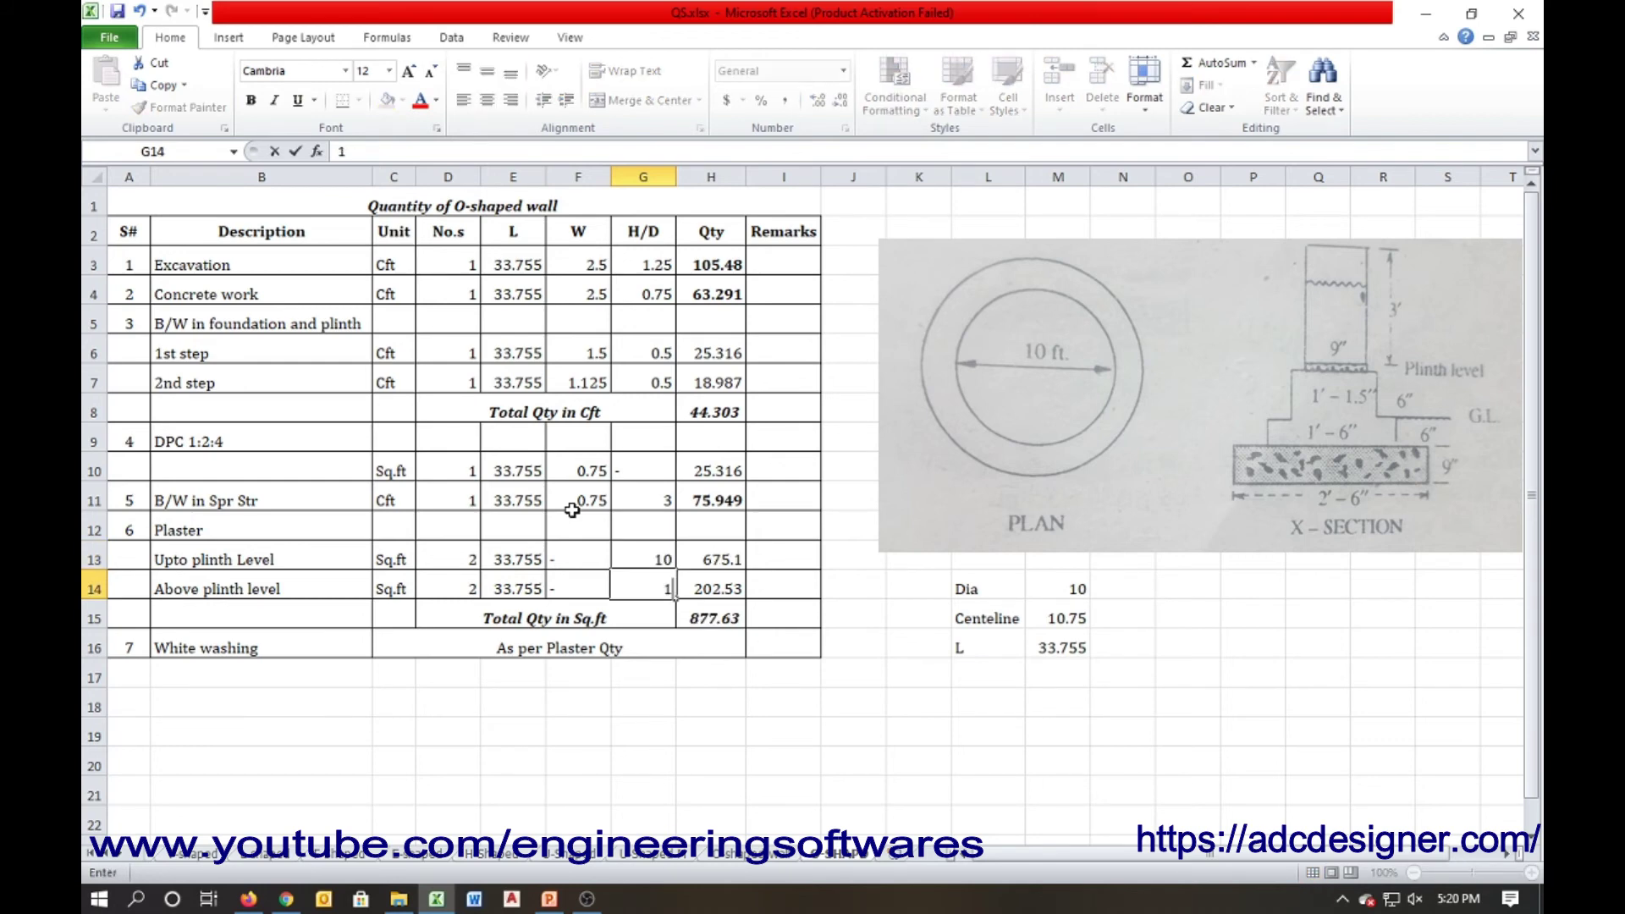
key("Return")
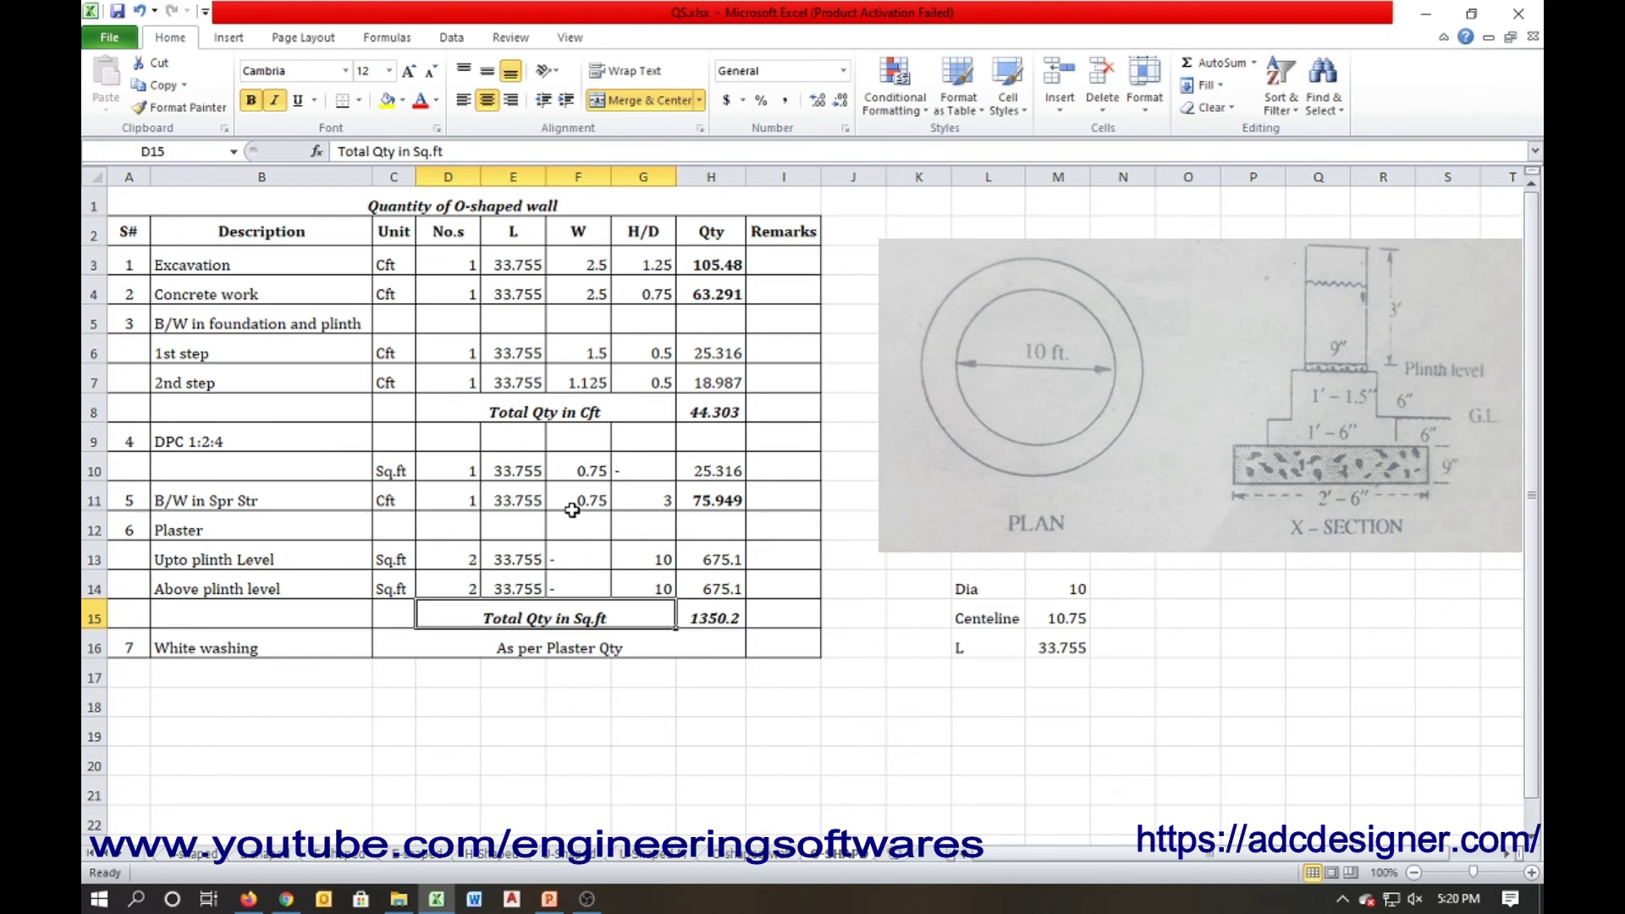
Change the height of both plaster rows in G13:G14 to 8
key("Up")
key("Up")
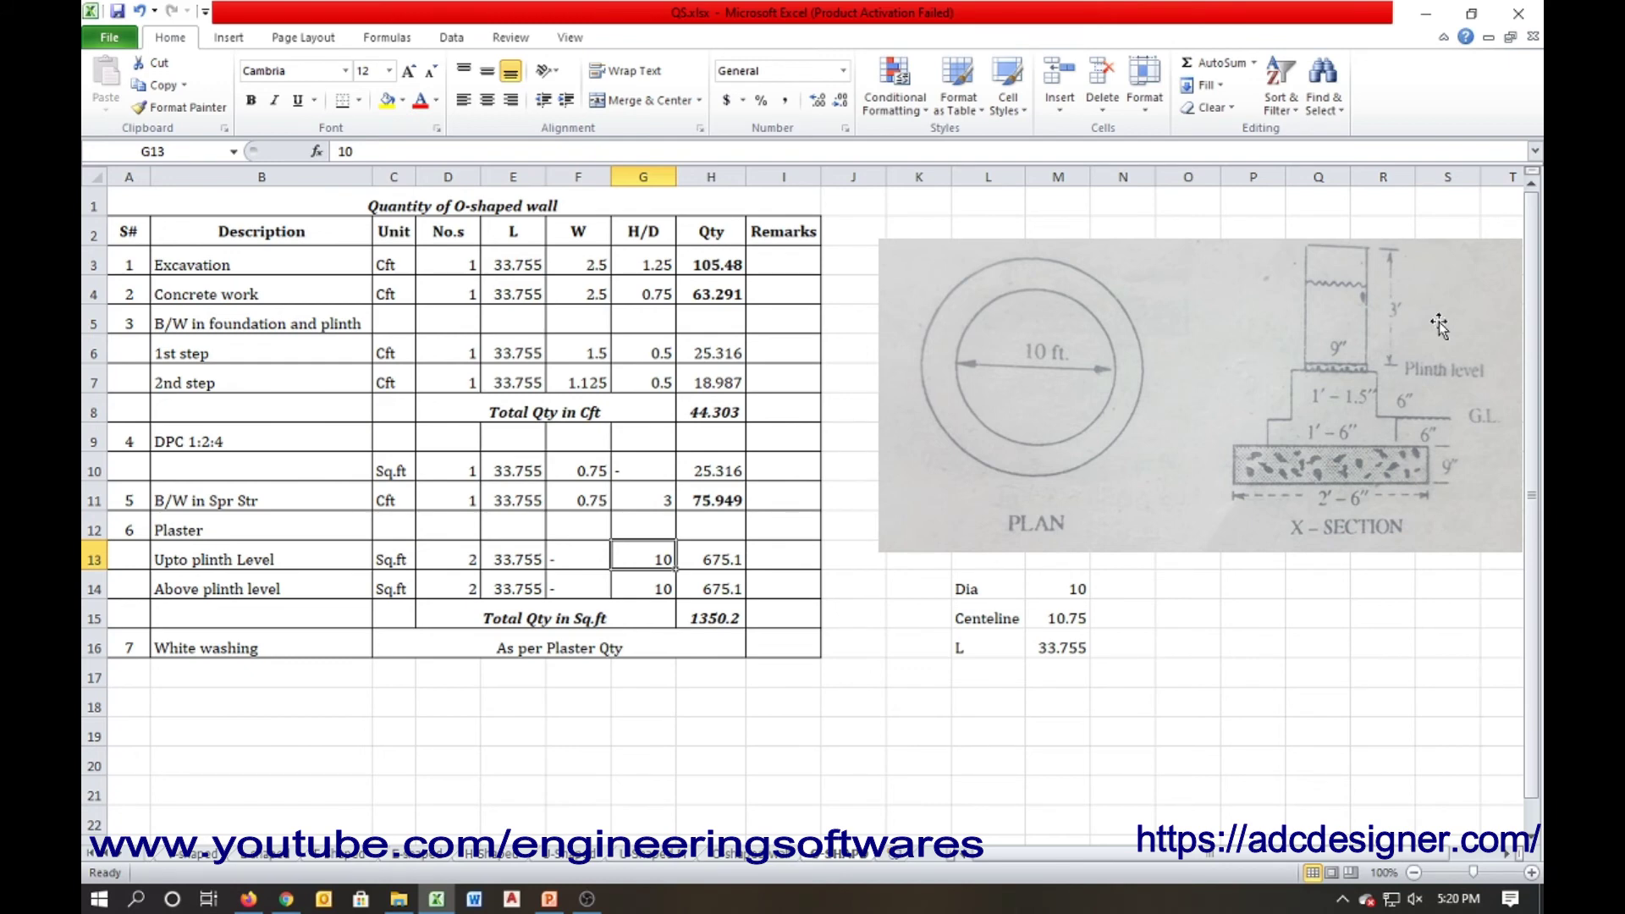
type("8")
key("Return")
type("8")
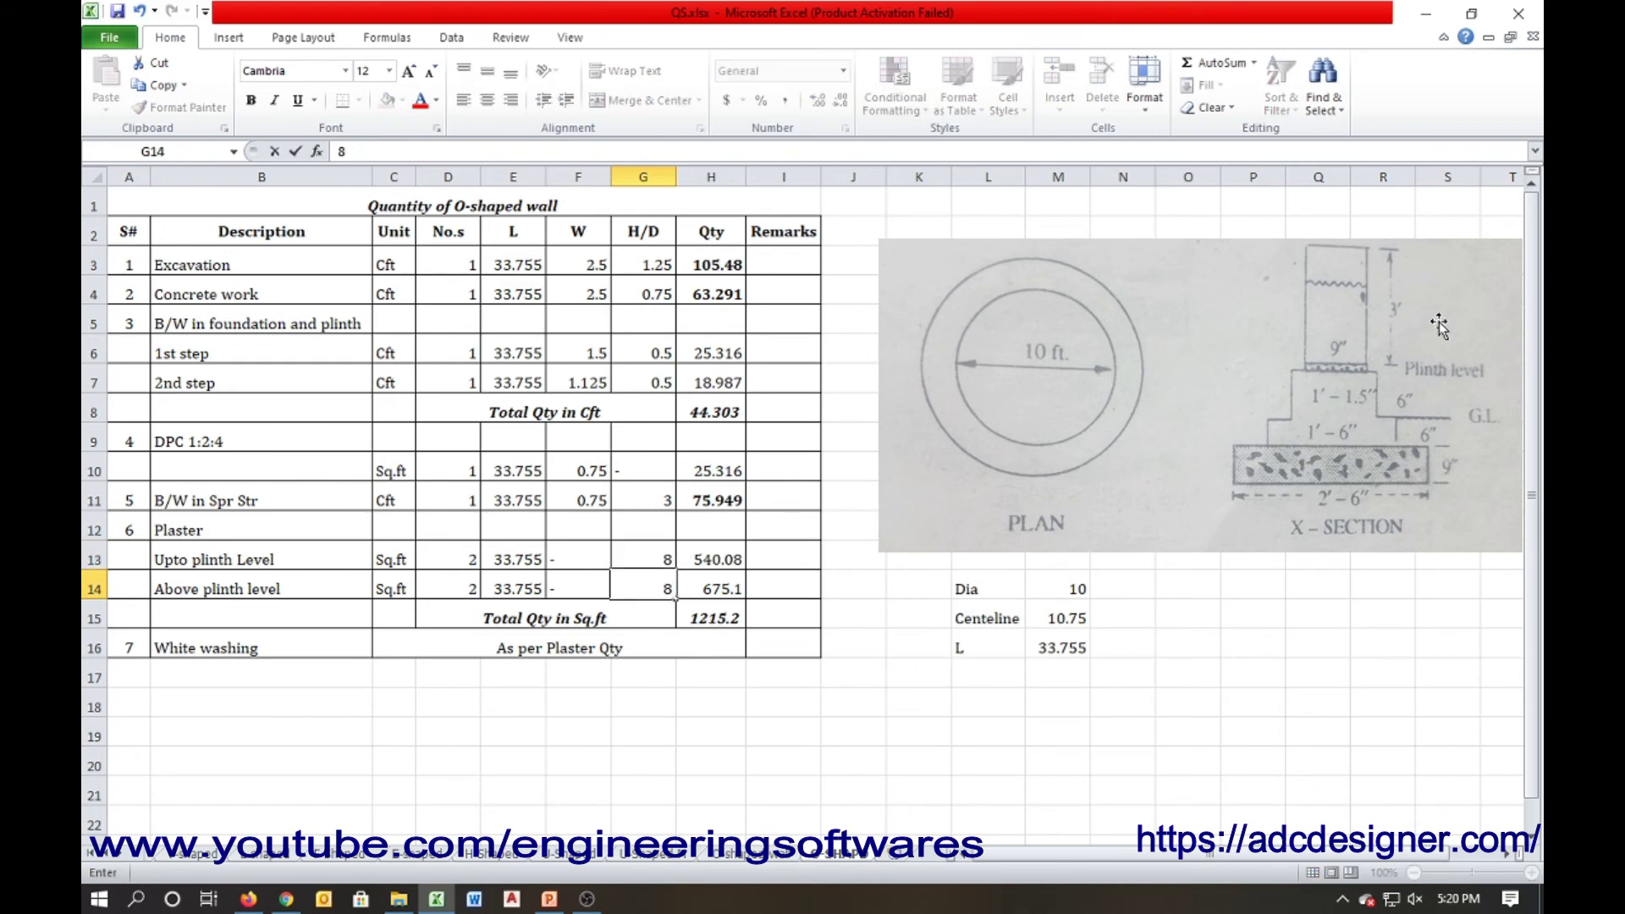
key("Return")
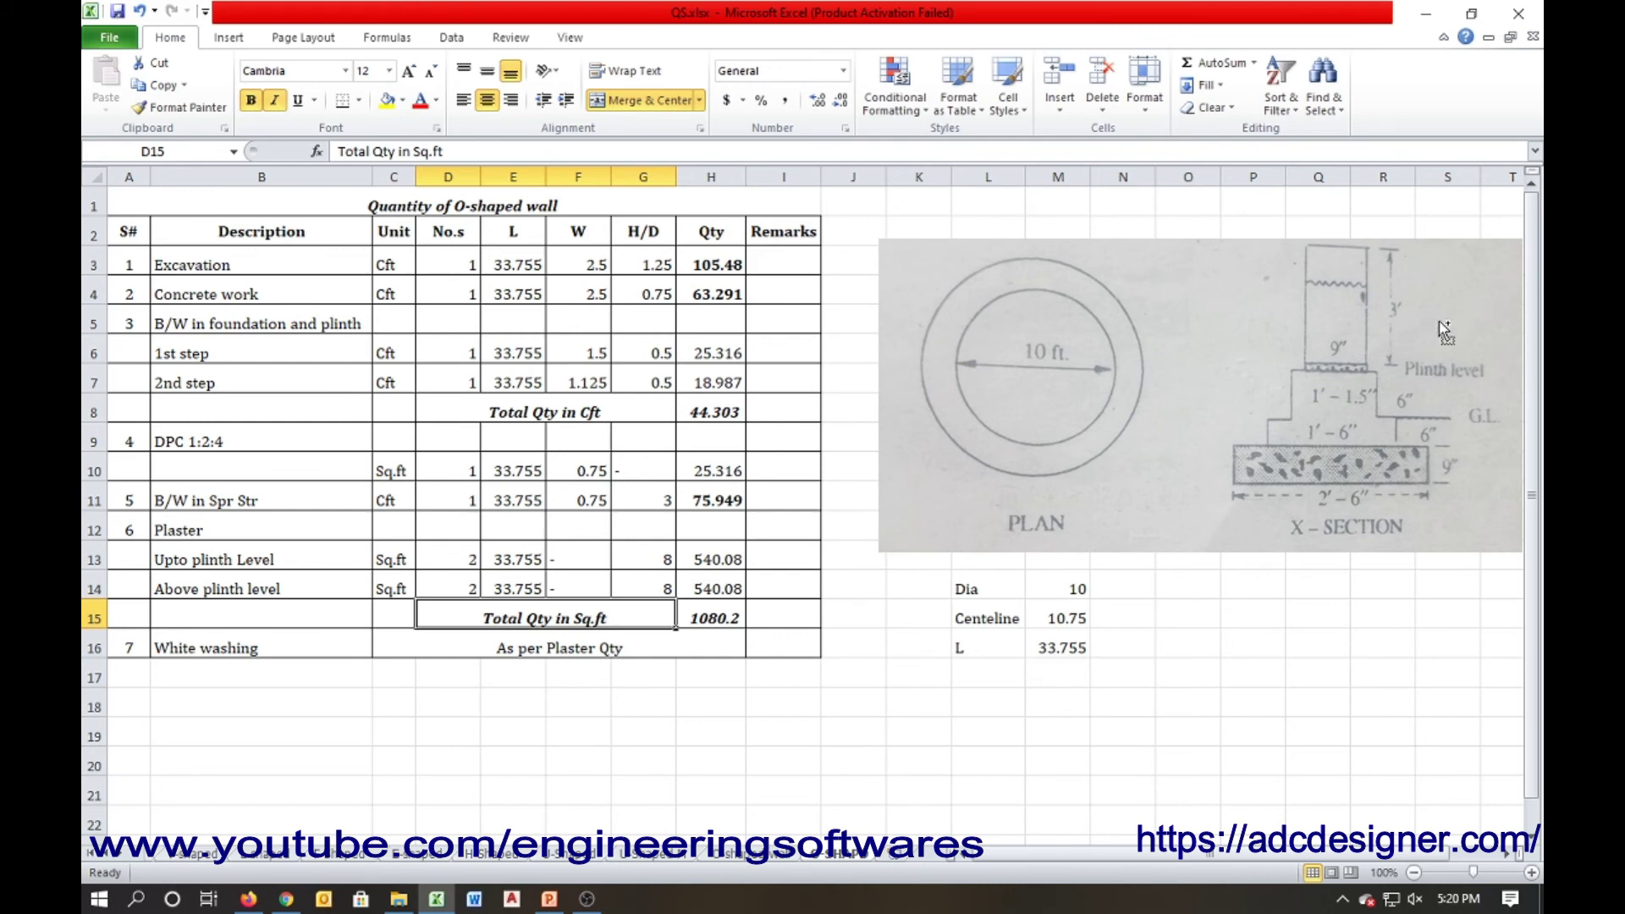